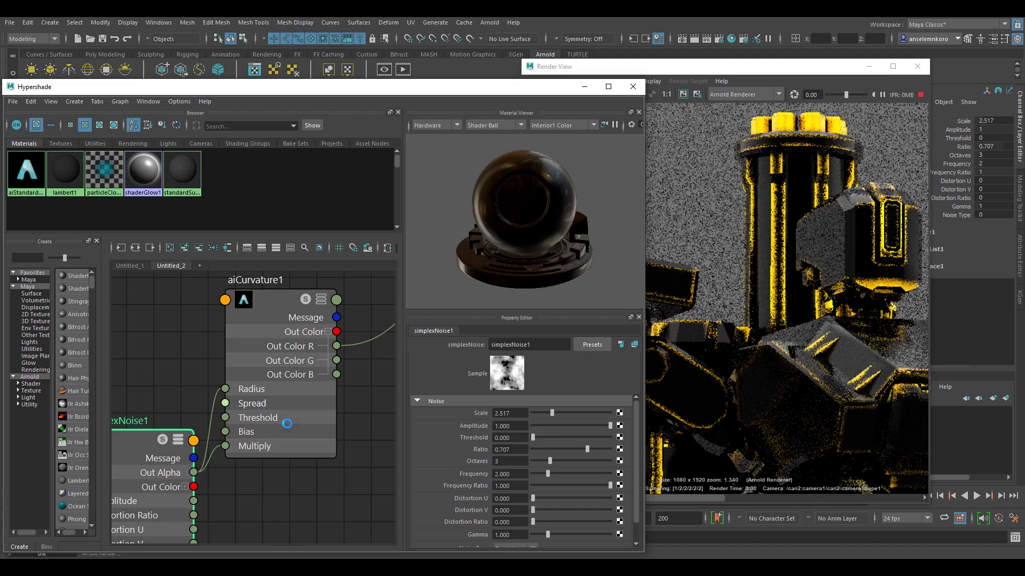
Step: Set the Spread of the aiCurvature1 node to 0.678 and check the edge effect in the render
{"action": "left_click", "coordinate": [286, 419]}
{"action": "middle_click_drag", "start_coordinate": [286, 418], "coordinate": [235, 409], "text": "alt"}
{"action": "left_click_drag", "start_coordinate": [602, 453], "coordinate": [584, 451]}
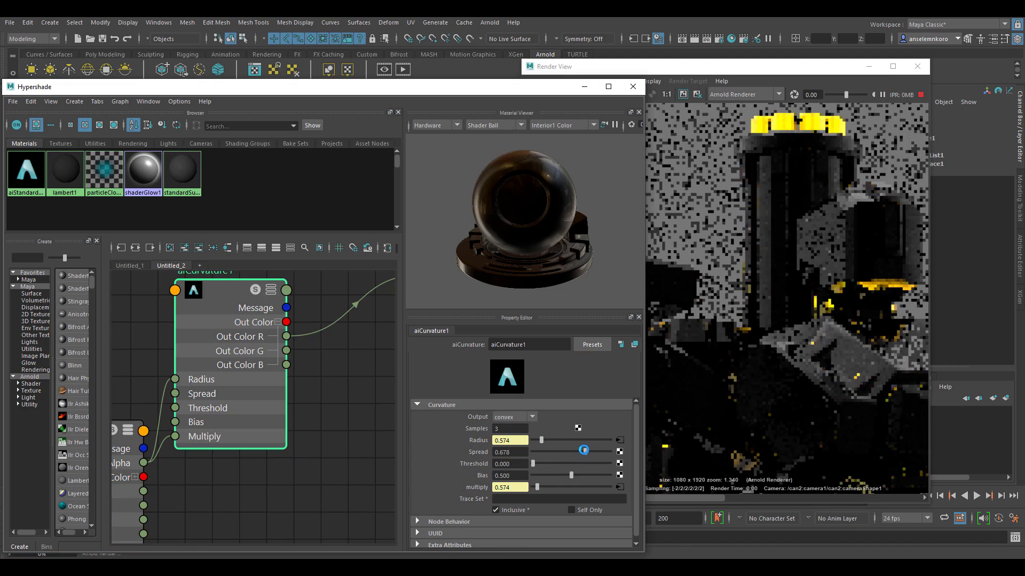
{"action": "scroll", "coordinate": [846, 354], "scroll_direction": "down", "scroll_amount": 5}
{"action": "scroll", "coordinate": [836, 390], "scroll_direction": "up", "scroll_amount": 5}
{"action": "scroll", "coordinate": [836, 390], "scroll_direction": "down", "scroll_amount": 3}
{"action": "left_click_drag", "start_coordinate": [321, 86], "coordinate": [168, 77]}
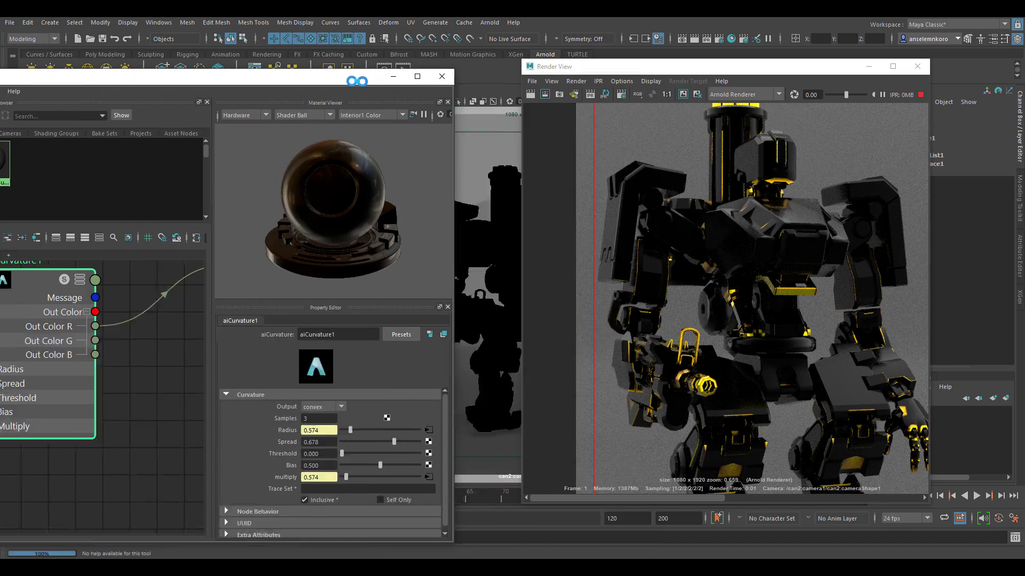
Step: Set aiCurvature1's Output to both, Threshold to 0.196 and Bias to 0.657, and check the robot's hips and legs in the render
{"action": "middle_click_drag", "start_coordinate": [206, 385], "coordinate": [80, 373], "text": "alt"}
{"action": "left_click", "coordinate": [160, 374]}
{"action": "left_click_drag", "start_coordinate": [458, 481], "coordinate": [389, 456]}
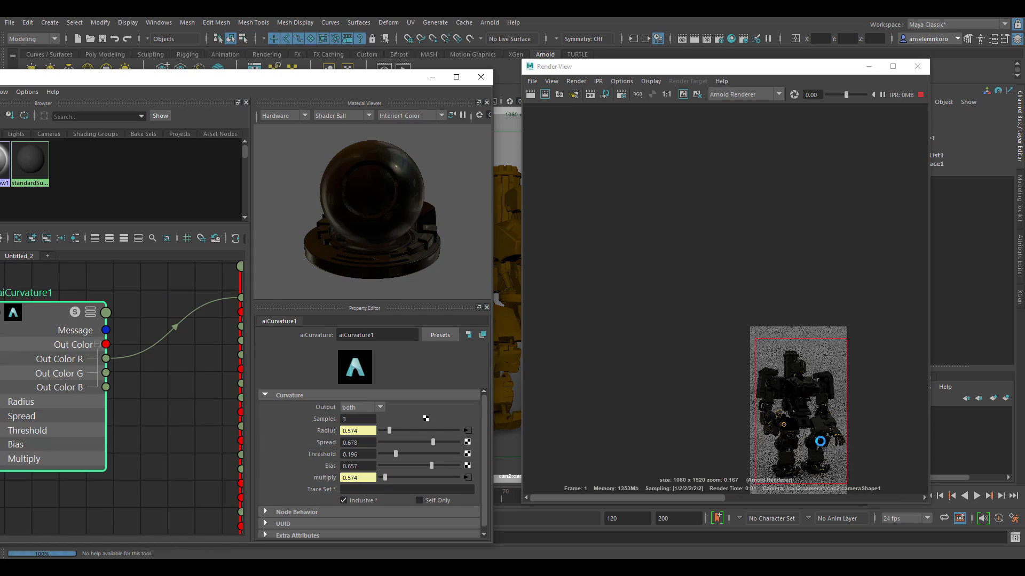
{"action": "scroll", "coordinate": [801, 443], "scroll_direction": "up", "scroll_amount": 5}
{"action": "middle_click_drag", "start_coordinate": [778, 446], "coordinate": [818, 323], "text": "alt"}
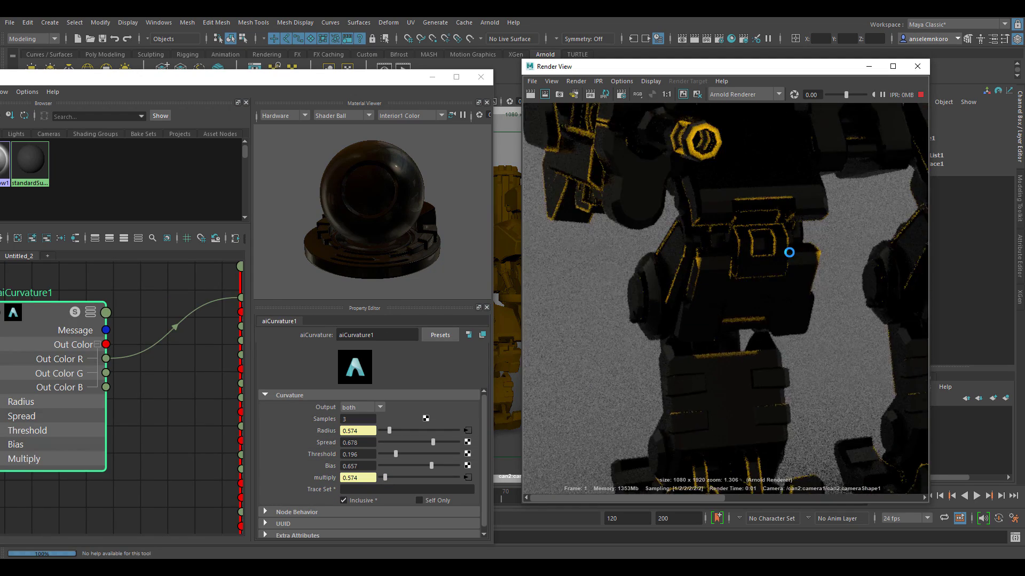
{"action": "scroll", "coordinate": [703, 313], "scroll_direction": "up", "scroll_amount": 3}
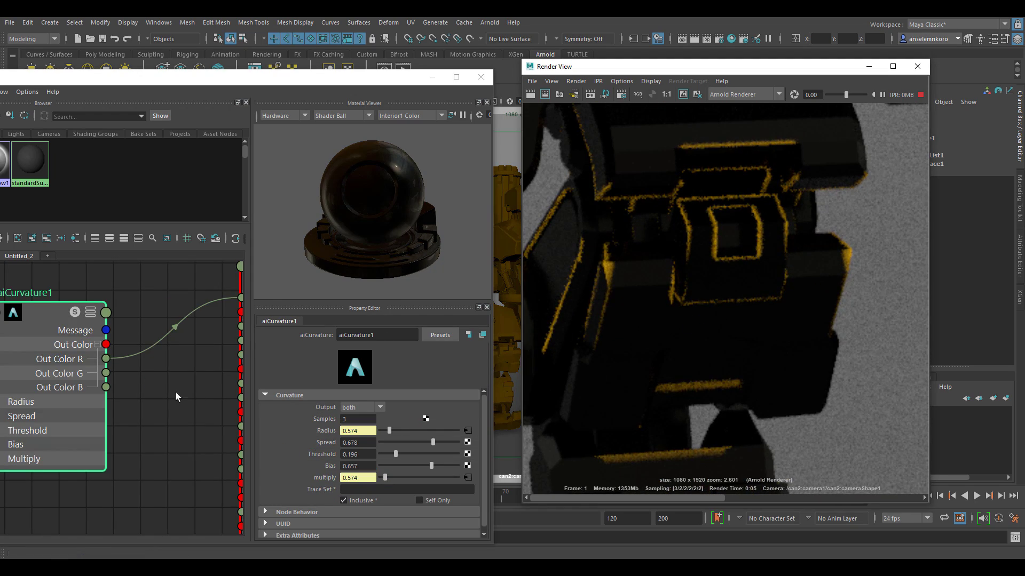
Step: Open the Base Color of the aiStandardSurface1 material
{"action": "middle_click_drag", "start_coordinate": [174, 393], "coordinate": [52, 402], "text": "alt"}
{"action": "left_click", "coordinate": [184, 293]}
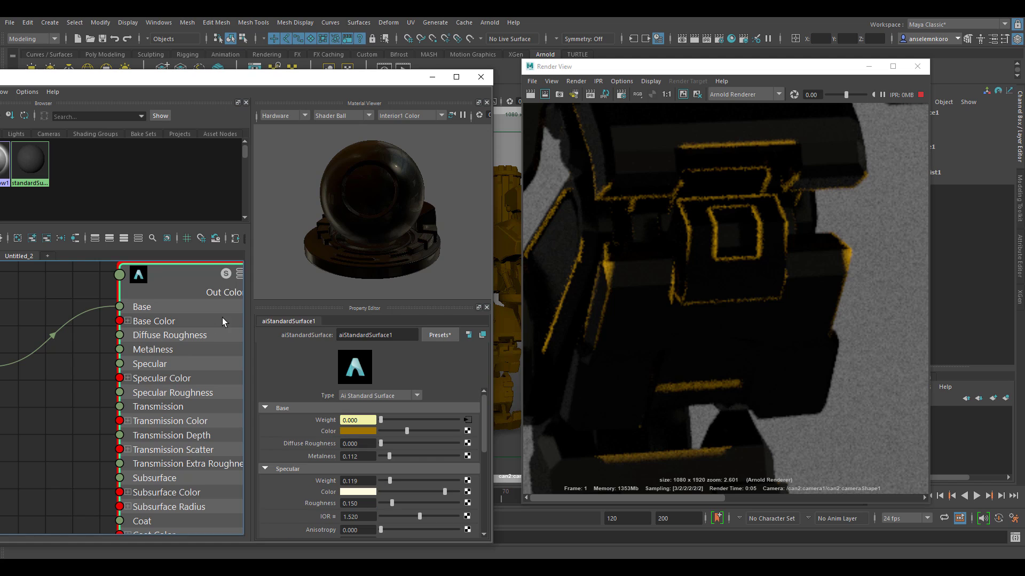
{"action": "left_click", "coordinate": [353, 431]}
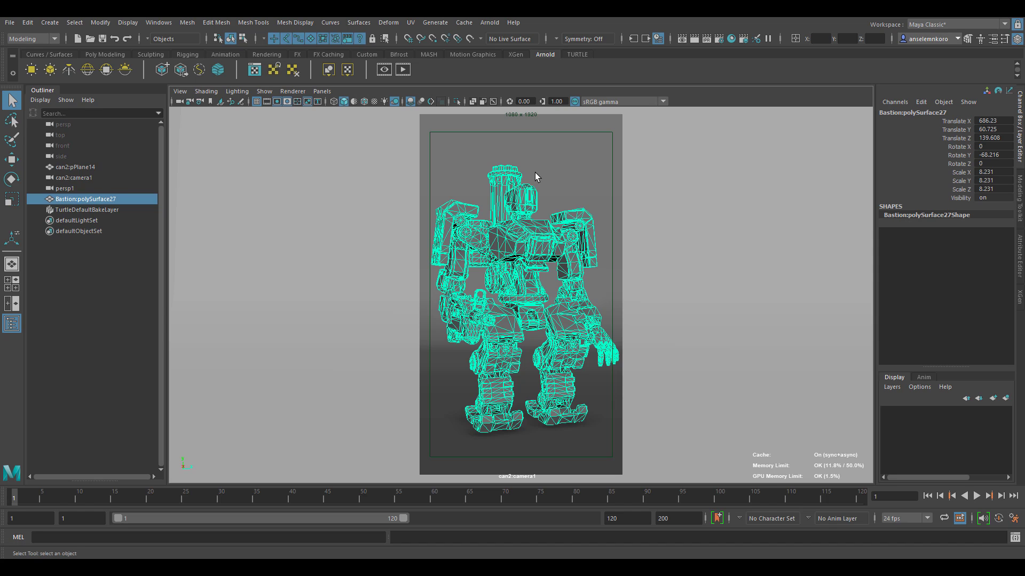
Step: Create an Arnold sky dome light and start an interactive Arnold render of the robot
{"action": "left_click", "coordinate": [89, 71]}
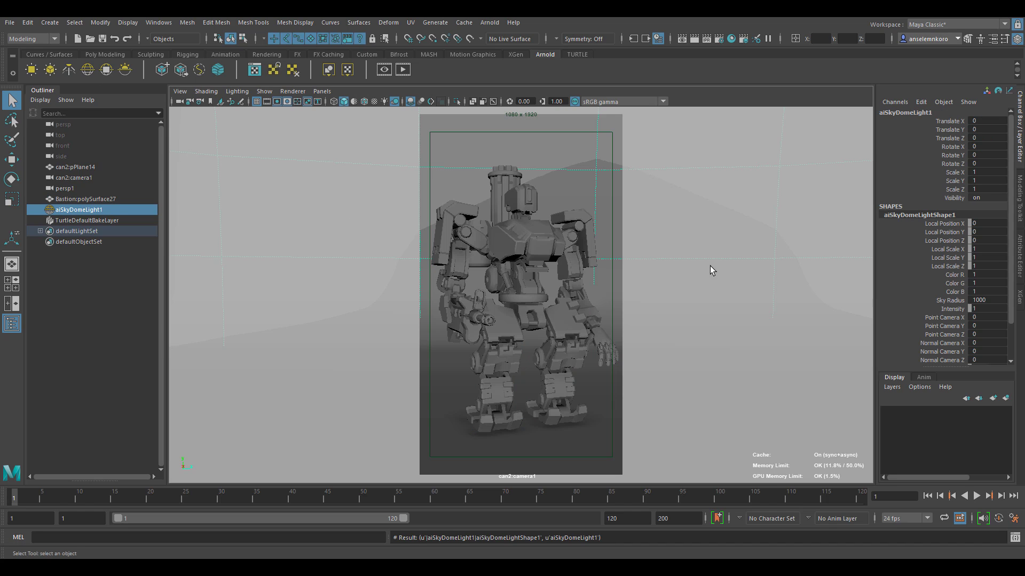
{"action": "left_click", "coordinate": [693, 40]}
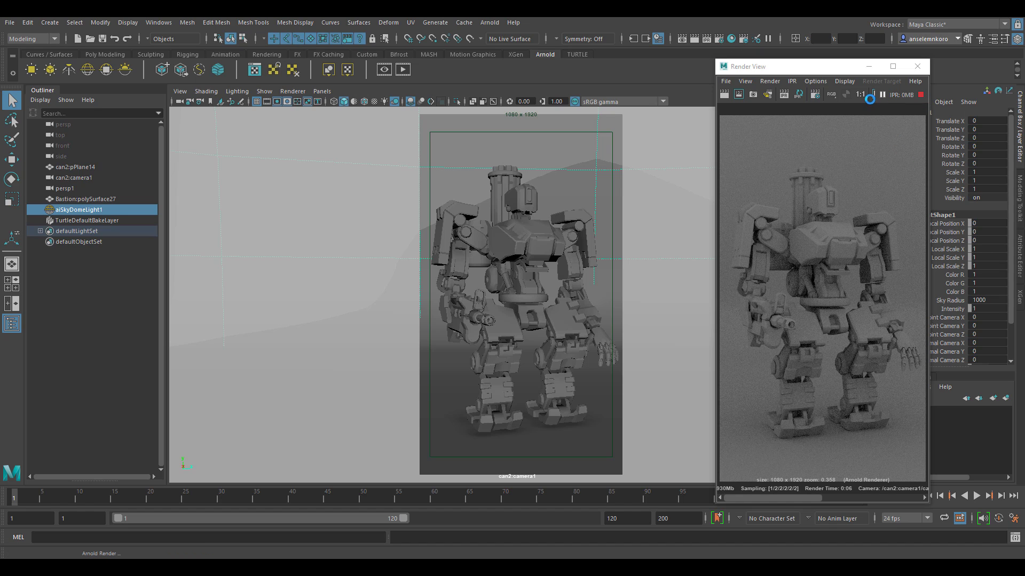
Step: Open Hypershade and create an aiStandardSurface material in a new graph
{"action": "left_click", "coordinate": [732, 39]}
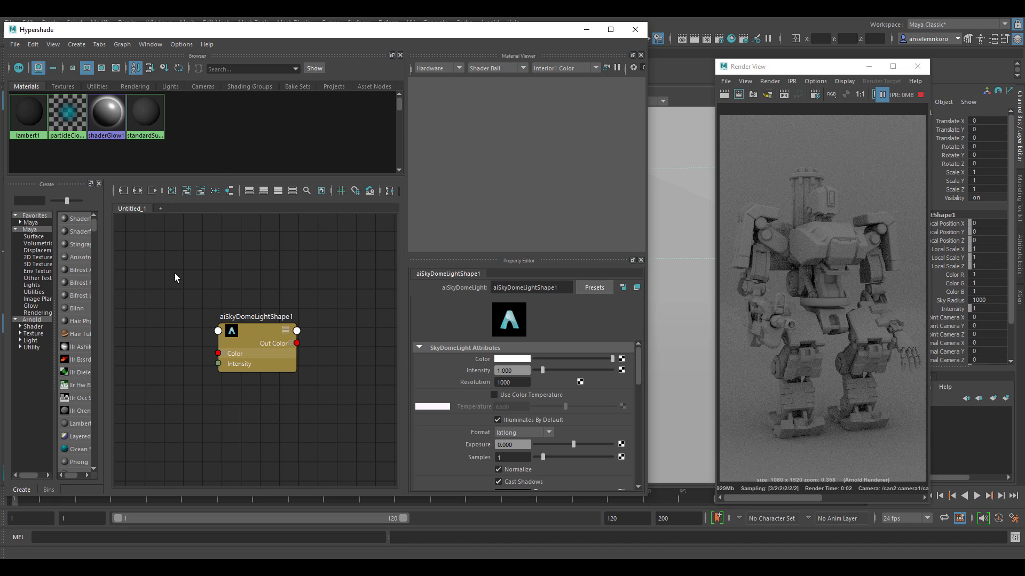
{"action": "left_click", "coordinate": [160, 209]}
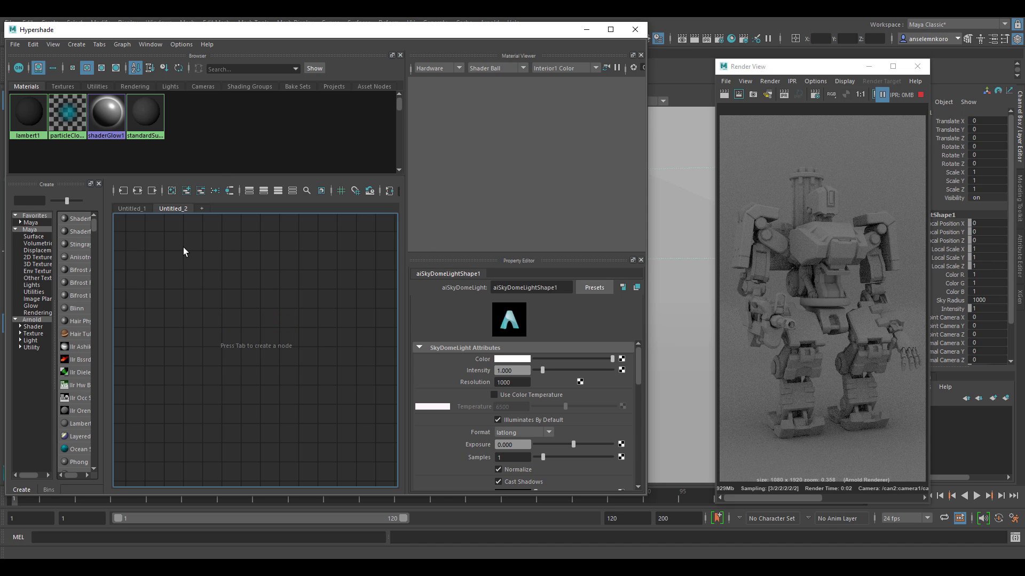
{"action": "key", "text": "Tab"}
{"action": "type", "text": "aisy"}
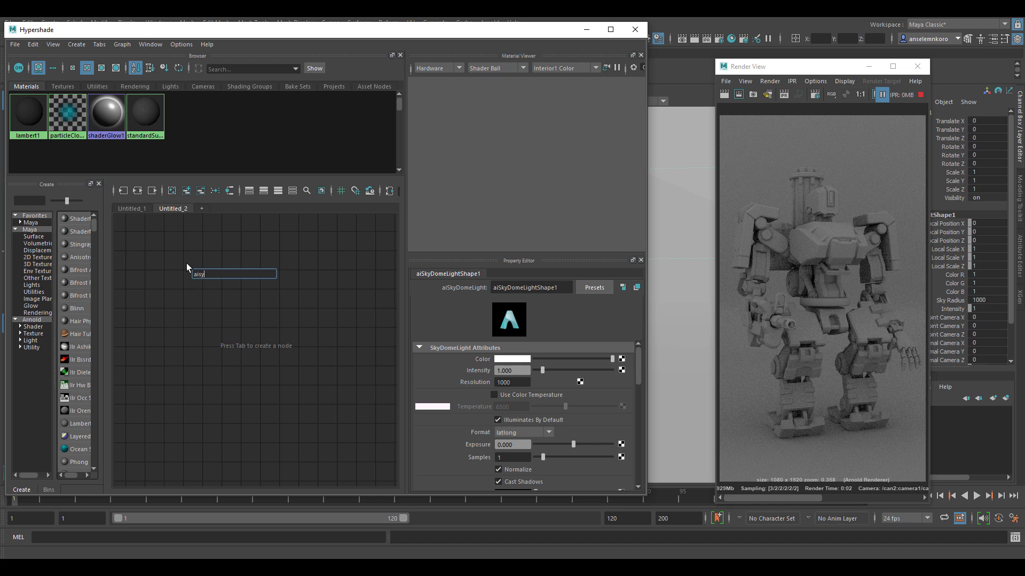
{"action": "key", "text": "BackSpace"}
{"action": "type", "text": "tan"}
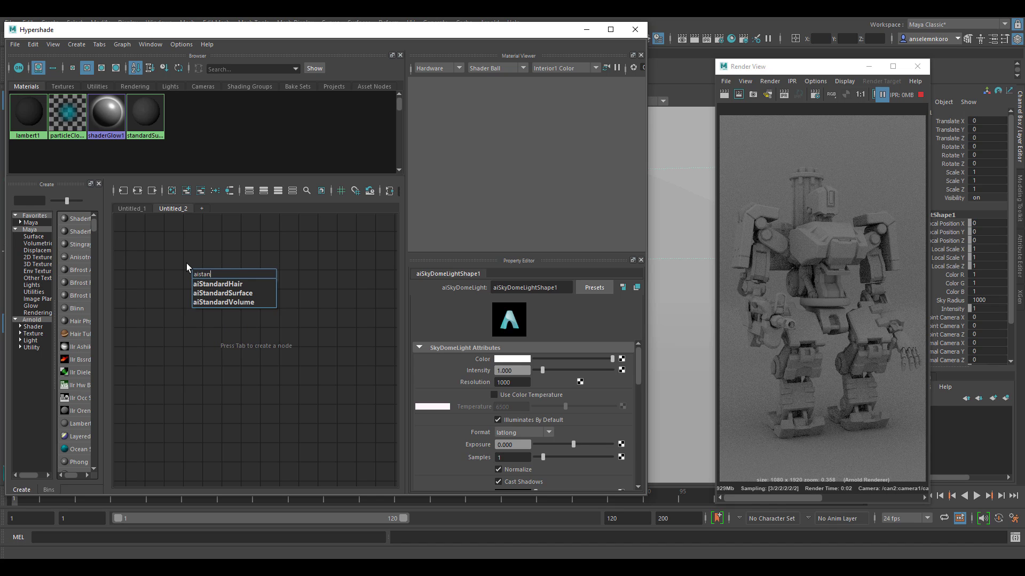
{"action": "key", "text": "Down"}
{"action": "key", "text": "Return"}
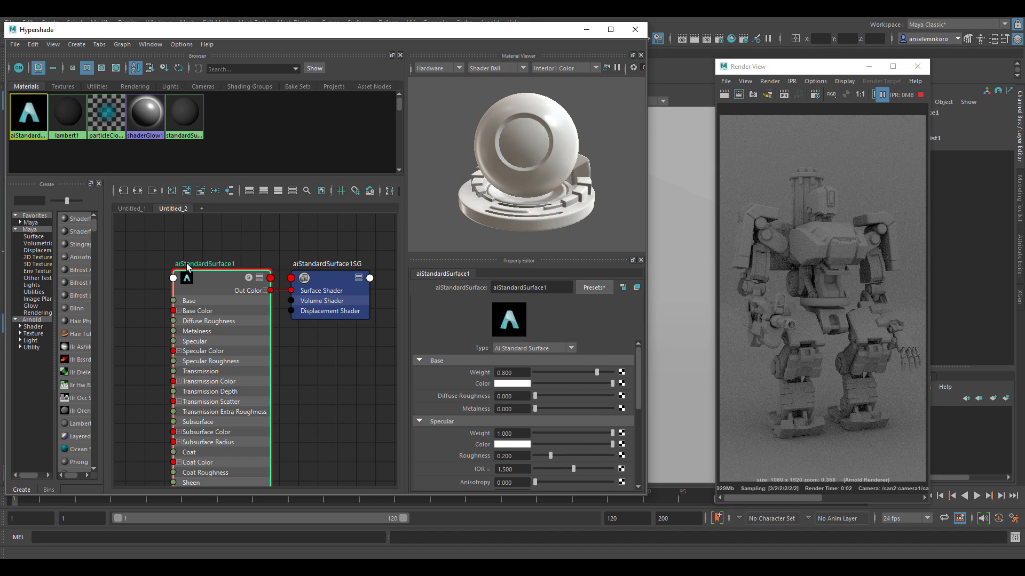
Step: Assign the aiStandardSurface1 material to the robot mesh in the viewport
{"action": "left_click_drag", "start_coordinate": [273, 37], "coordinate": [890, 165]}
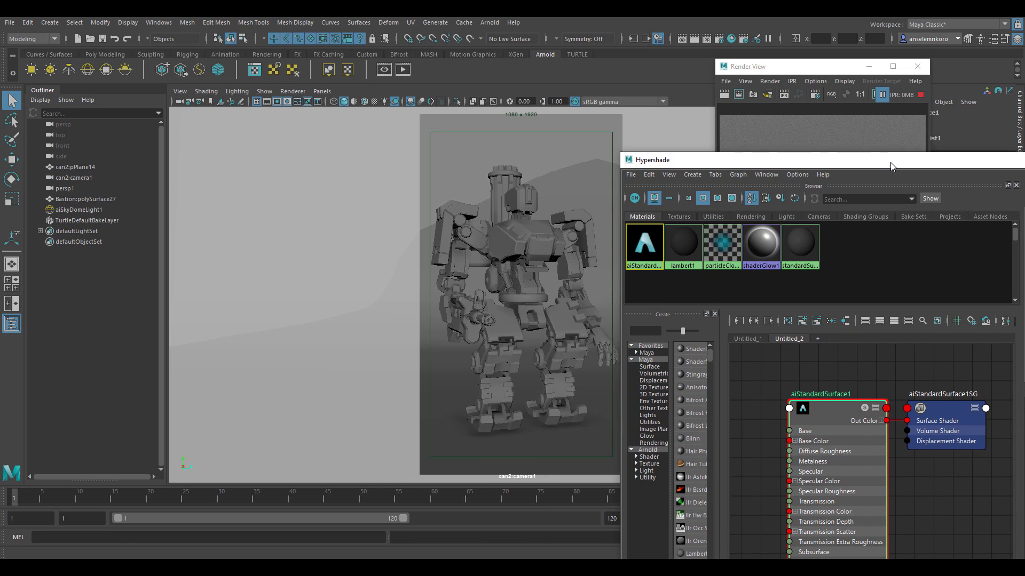
{"action": "left_click", "coordinate": [523, 239]}
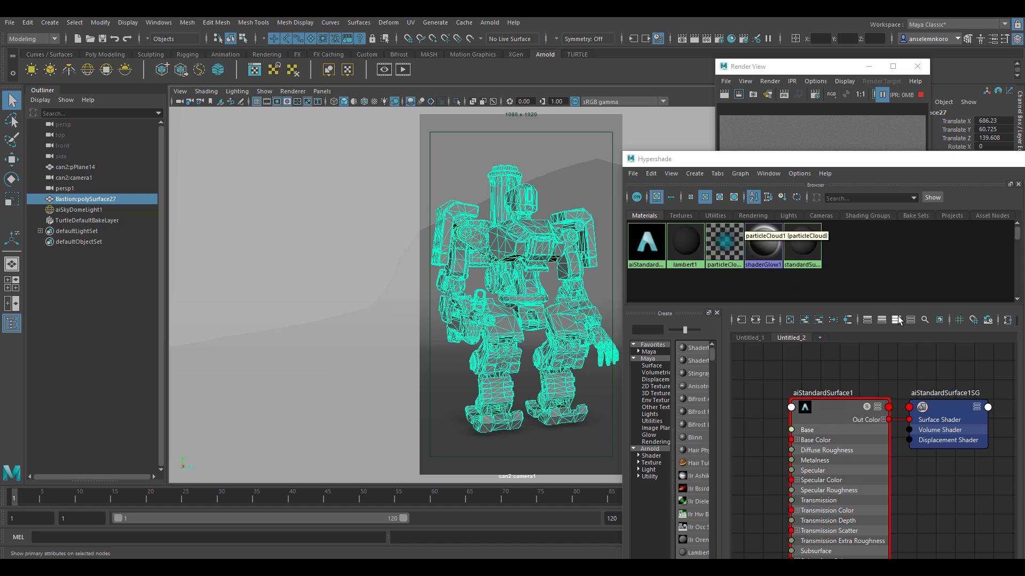
{"action": "left_click_drag", "start_coordinate": [851, 166], "coordinate": [324, 75]}
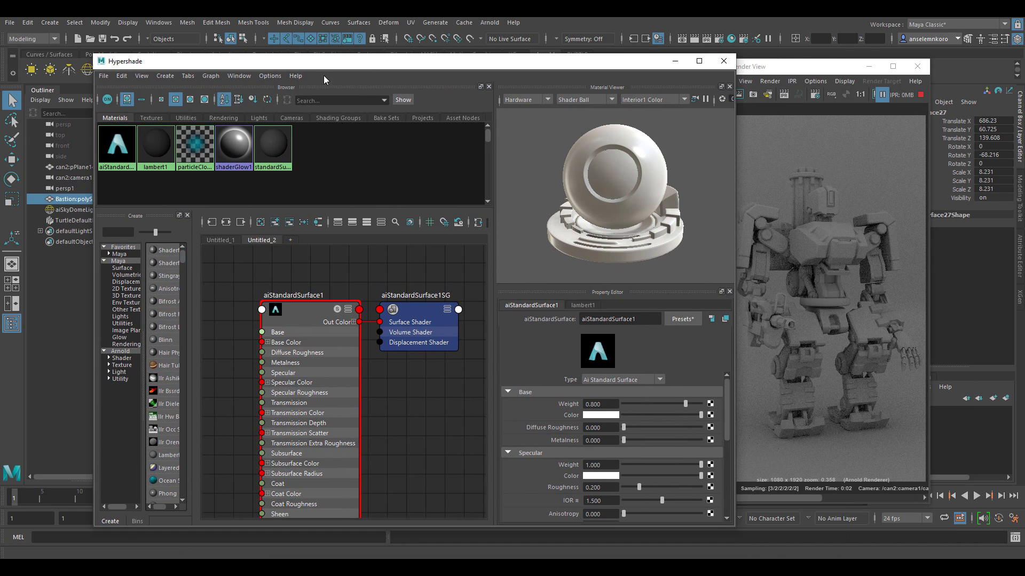
Step: Add an aiCurvature node to the graph beside the aiStandardSurface1 node
{"action": "mouse_move", "coordinate": [309, 322]}
{"action": "left_mouse_down"}
{"action": "mouse_move", "coordinate": [357, 325]}
{"action": "mouse_move", "coordinate": [303, 323]}
{"action": "left_mouse_up"}
{"action": "key", "text": "f"}
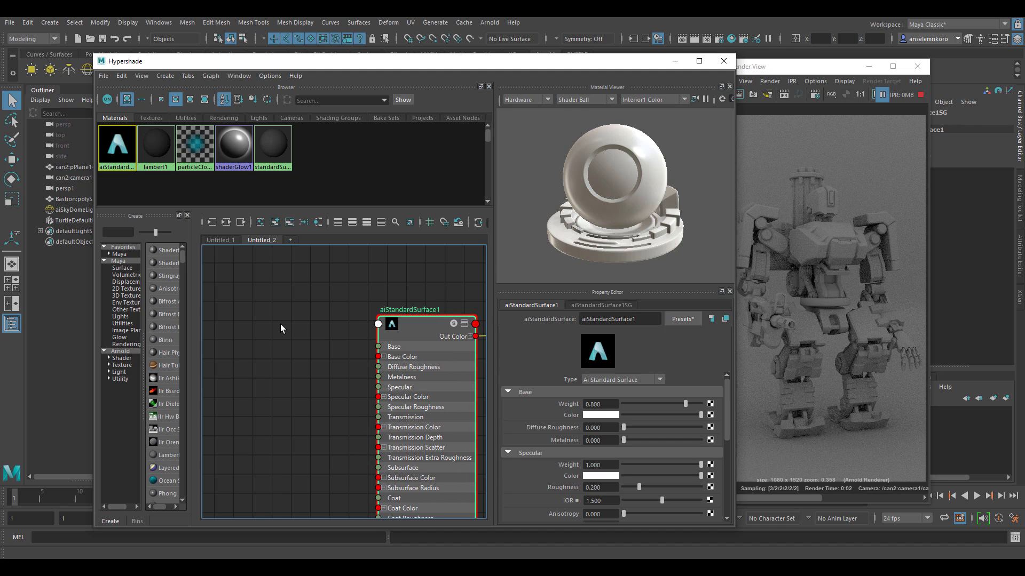
{"action": "key", "text": "Tab"}
{"action": "type", "text": "cur"}
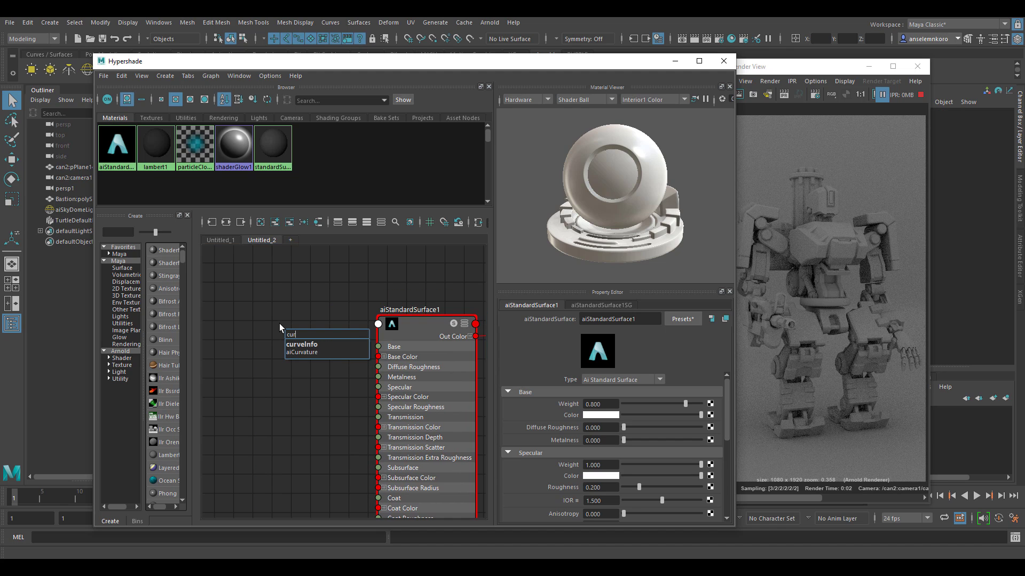
{"action": "key", "text": "Down"}
{"action": "key", "text": "Return"}
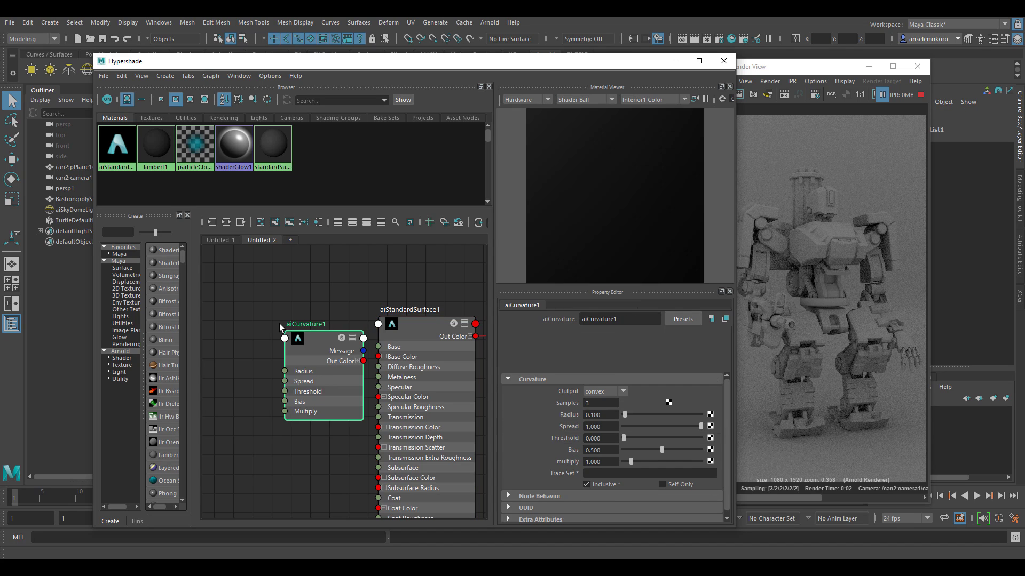
{"action": "left_click_drag", "start_coordinate": [341, 349], "coordinate": [258, 340]}
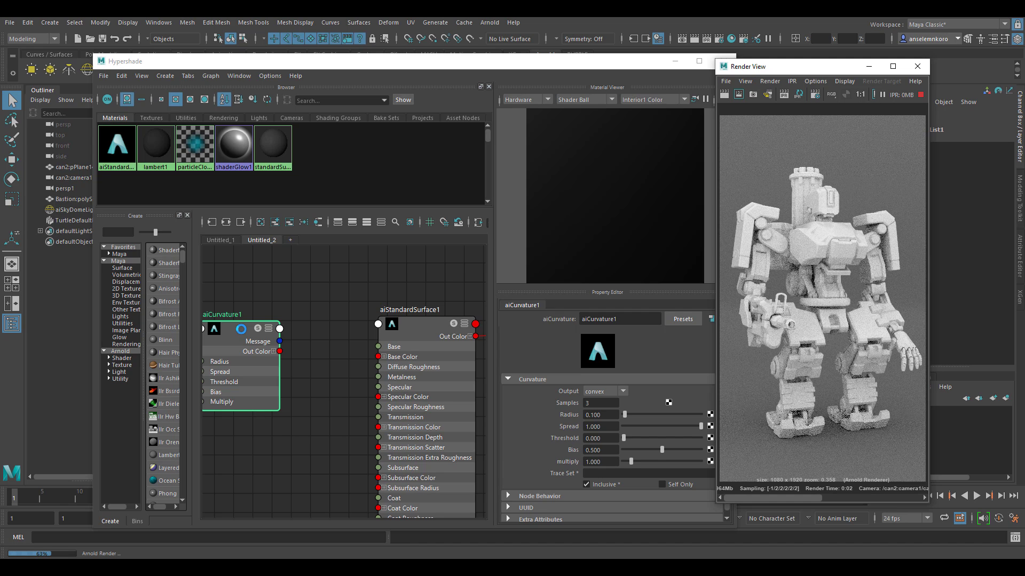
Step: Expand the curvature node's Out Color channels and arrange it next to the aiStandardSurface1 node
{"action": "left_click_drag", "start_coordinate": [228, 332], "coordinate": [255, 315]}
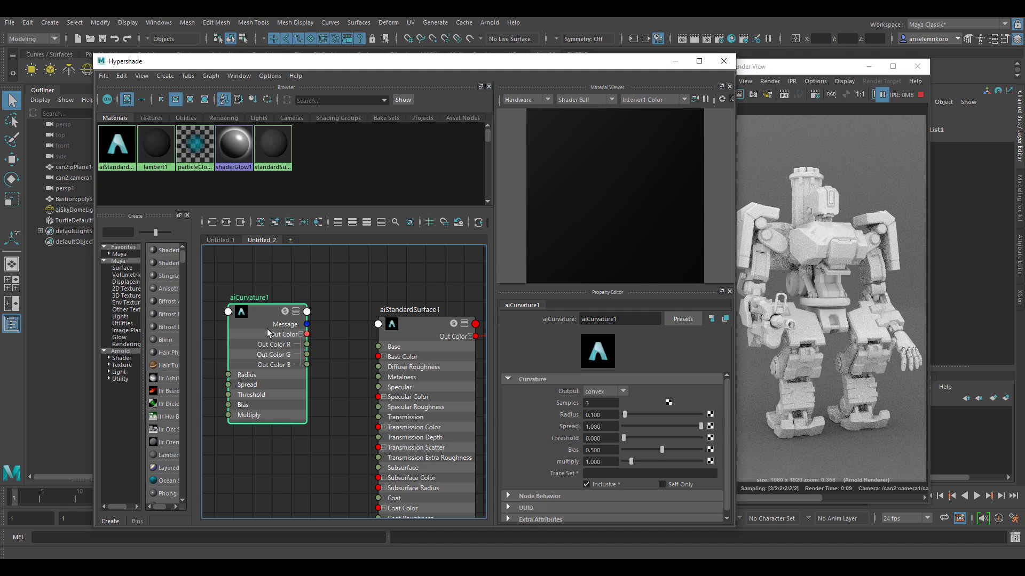
{"action": "left_click_drag", "start_coordinate": [268, 333], "coordinate": [243, 330]}
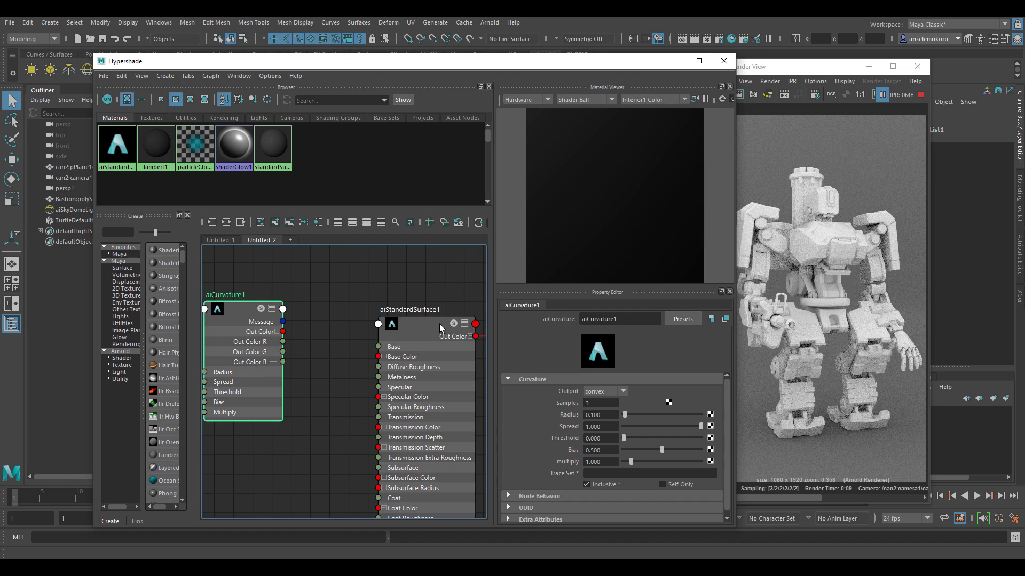
{"action": "left_click_drag", "start_coordinate": [440, 324], "coordinate": [398, 285]}
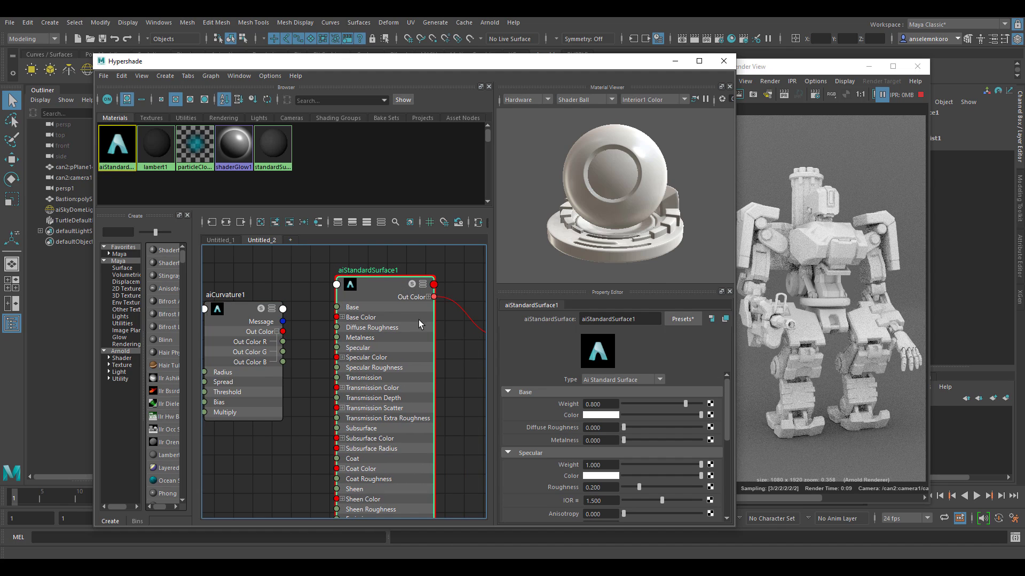
Step: Set the material's base Weight to 1.000 and connect aiCurvature1's Out Color R to its Base input
{"action": "left_click_drag", "start_coordinate": [685, 405], "coordinate": [724, 407]}
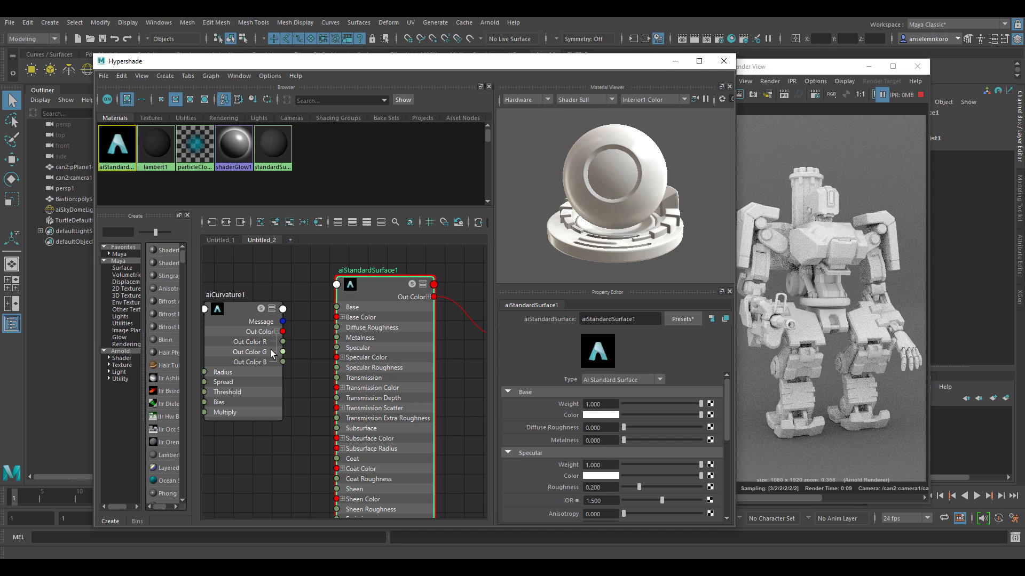
{"action": "left_click_drag", "start_coordinate": [283, 341], "coordinate": [337, 308]}
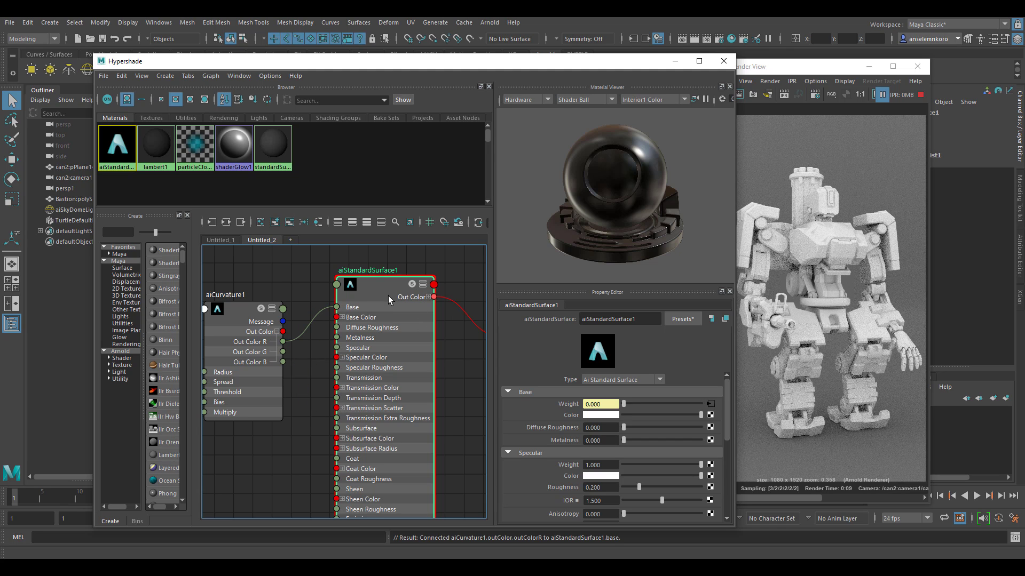
Step: Resume the interactive render and examine the curvature effect on the robot's edges up close
{"action": "left_click", "coordinate": [882, 95]}
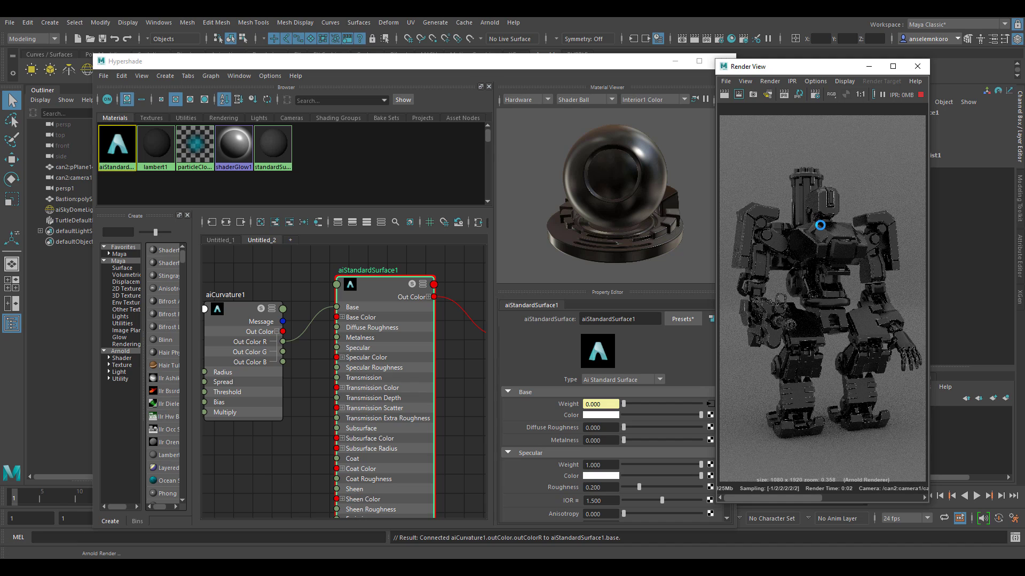
{"action": "scroll", "coordinate": [827, 235], "scroll_direction": "up", "scroll_amount": 10}
{"action": "scroll", "coordinate": [830, 235], "scroll_direction": "up", "scroll_amount": 3}
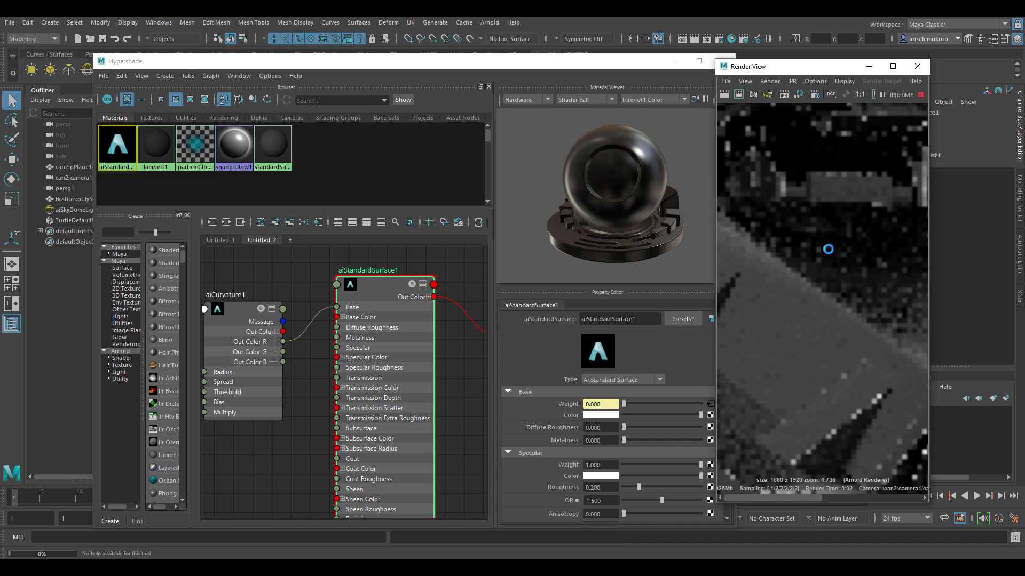
{"action": "scroll", "coordinate": [828, 235], "scroll_direction": "down", "scroll_amount": 3}
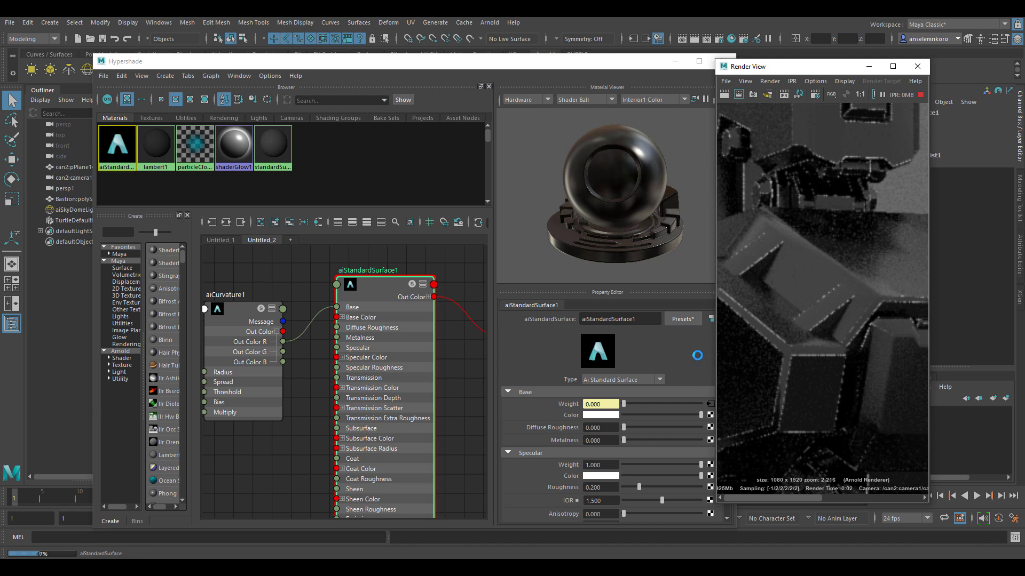
Step: Pause the interactive render and set aiCurvature1's Radius to 0.874
{"action": "left_click", "coordinate": [280, 345]}
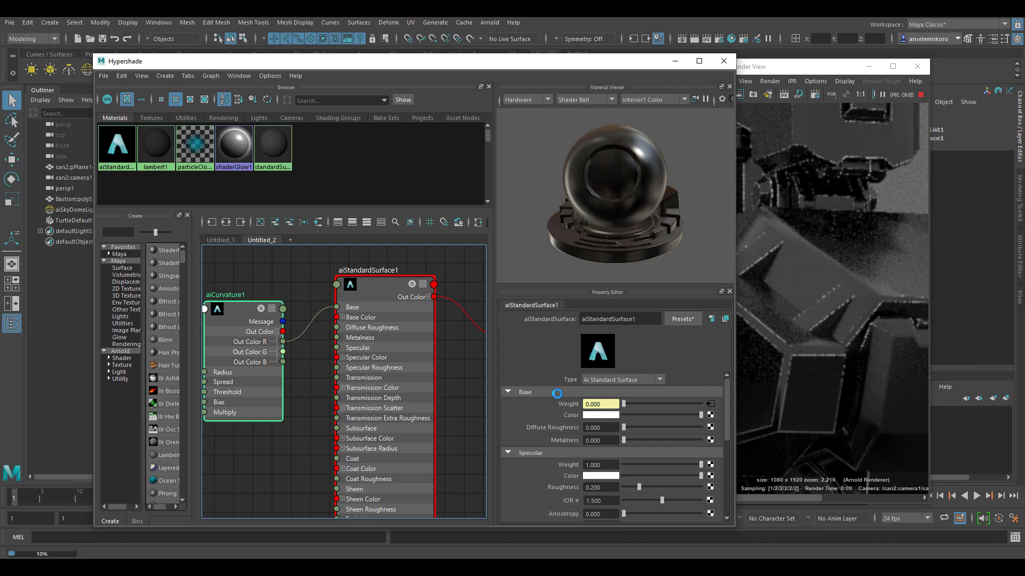
{"action": "scroll", "coordinate": [559, 454], "scroll_direction": "down", "scroll_amount": 5}
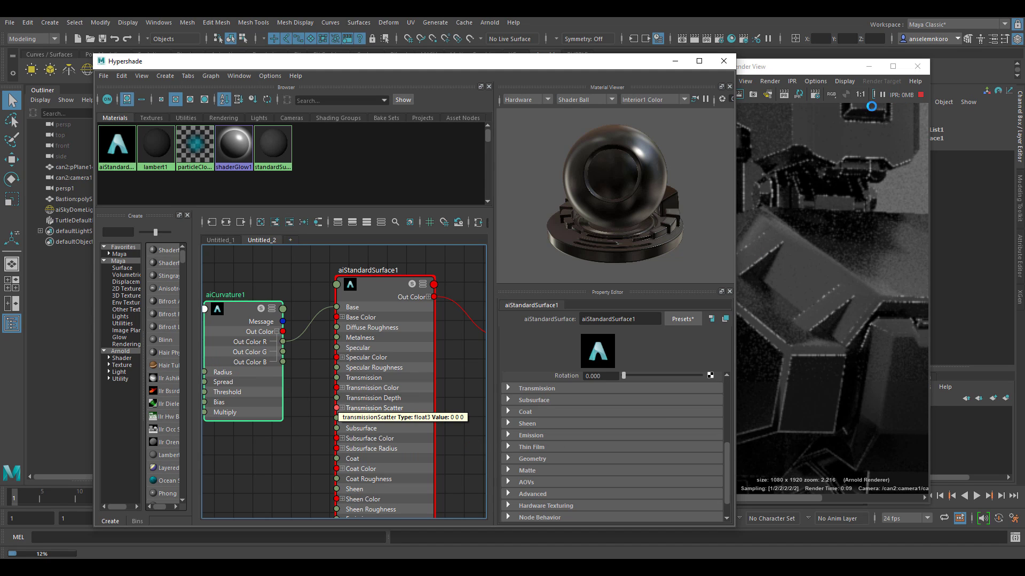
{"action": "left_click", "coordinate": [238, 351]}
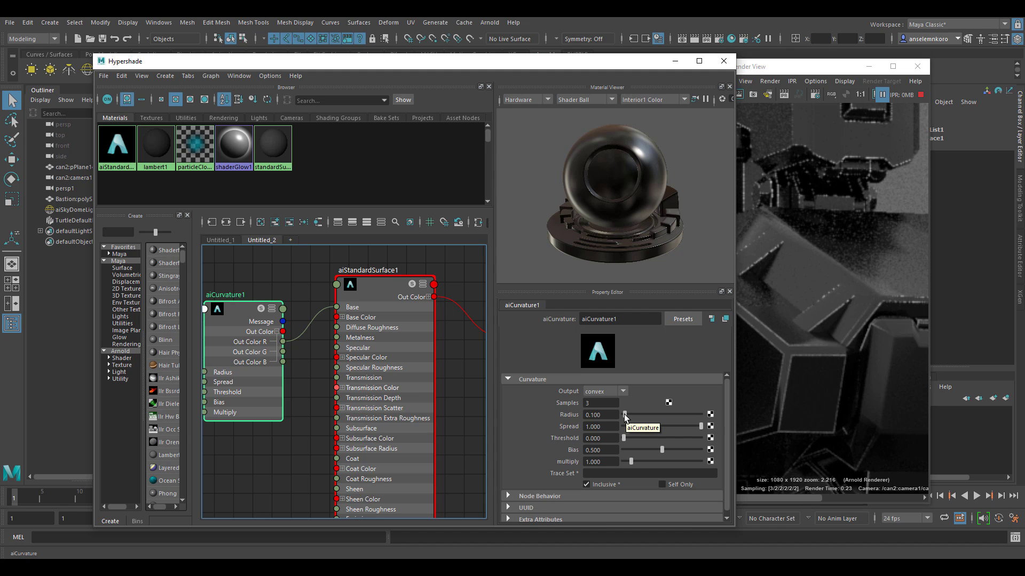
{"action": "left_click_drag", "start_coordinate": [625, 414], "coordinate": [633, 415]}
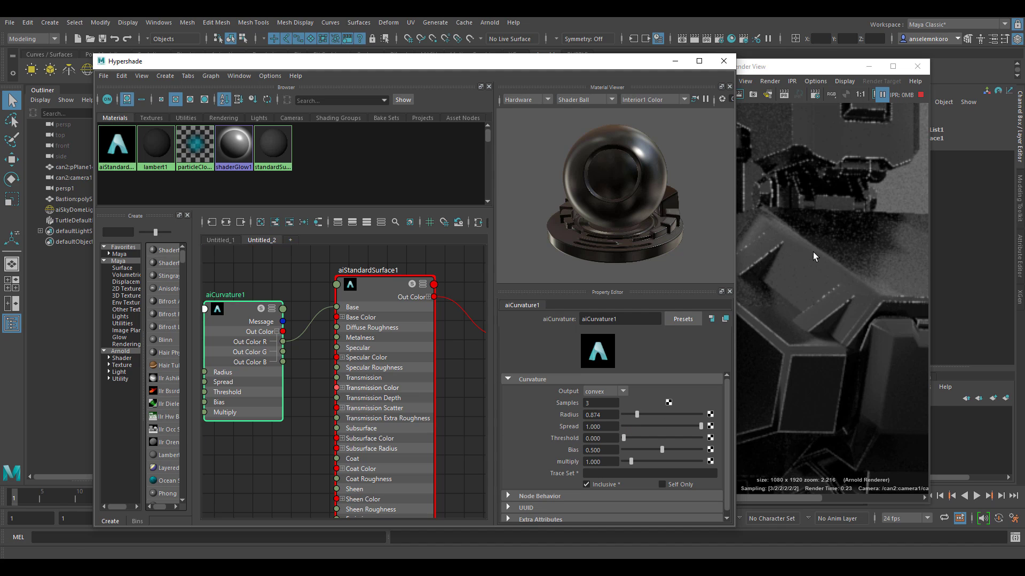
{"action": "scroll", "coordinate": [815, 227], "scroll_direction": "down", "scroll_amount": 10}
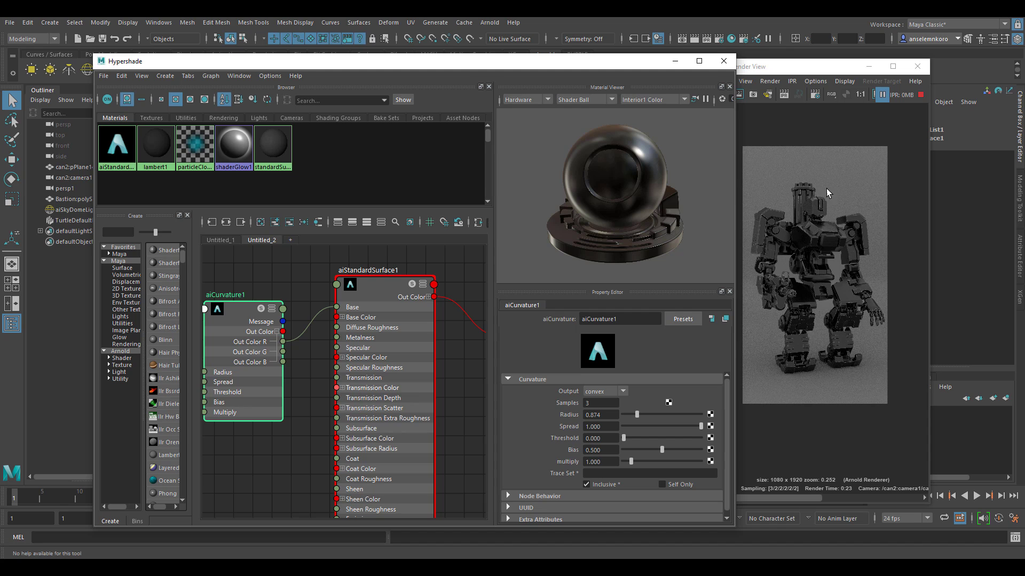
{"action": "left_click", "coordinate": [812, 188]}
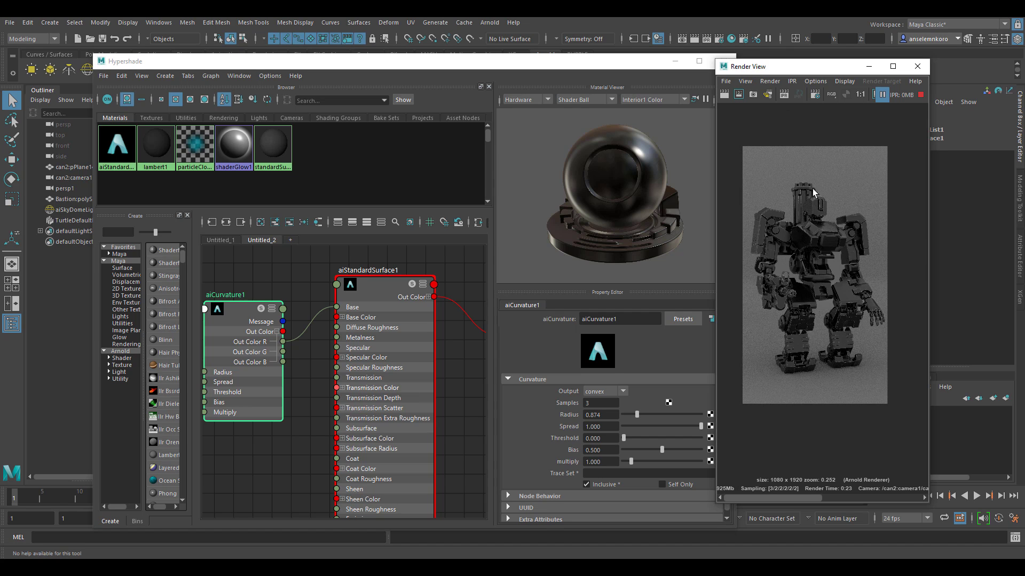
Step: Limit the interactive render to a region around the robot's head and resume it
{"action": "scroll", "coordinate": [834, 236], "scroll_direction": "up", "scroll_amount": 6}
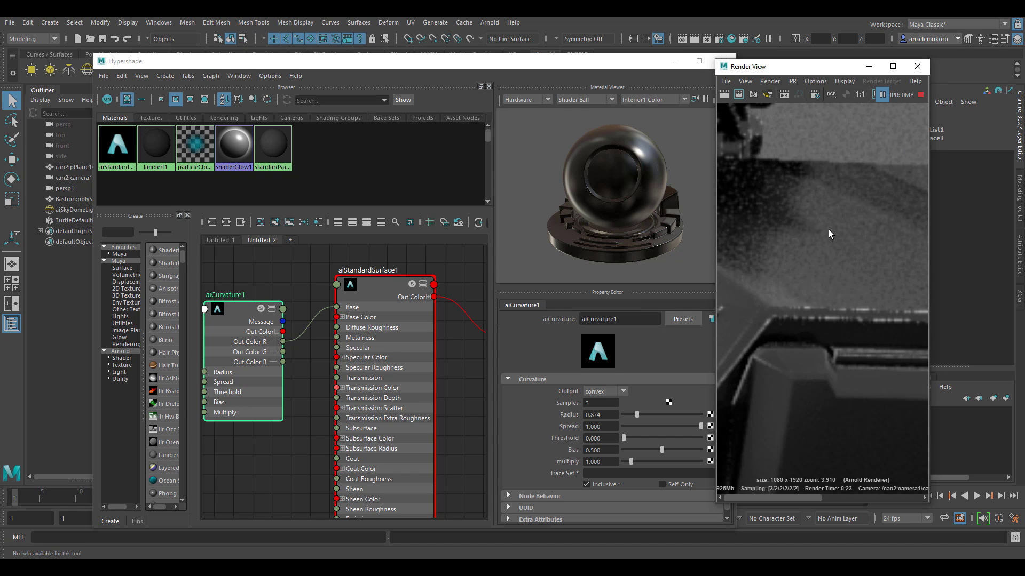
{"action": "left_click_drag", "start_coordinate": [747, 182], "coordinate": [849, 104]}
{"action": "left_click", "coordinate": [884, 97]}
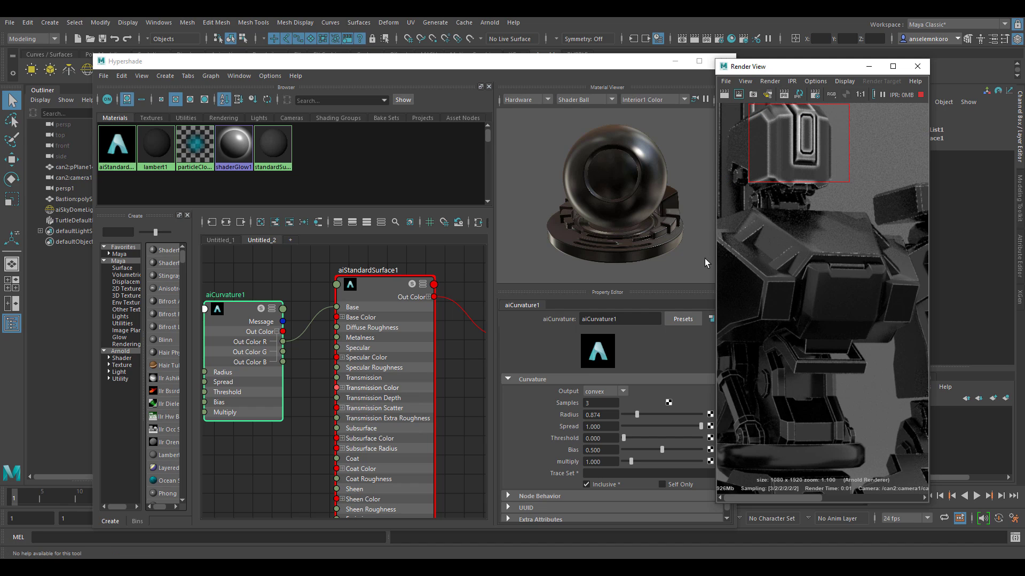
Step: Disconnect aiCurvature1 from aiStandardSurface1's Base input and set the material's base Weight to 1.000
{"action": "left_click_drag", "start_coordinate": [336, 308], "coordinate": [388, 286]}
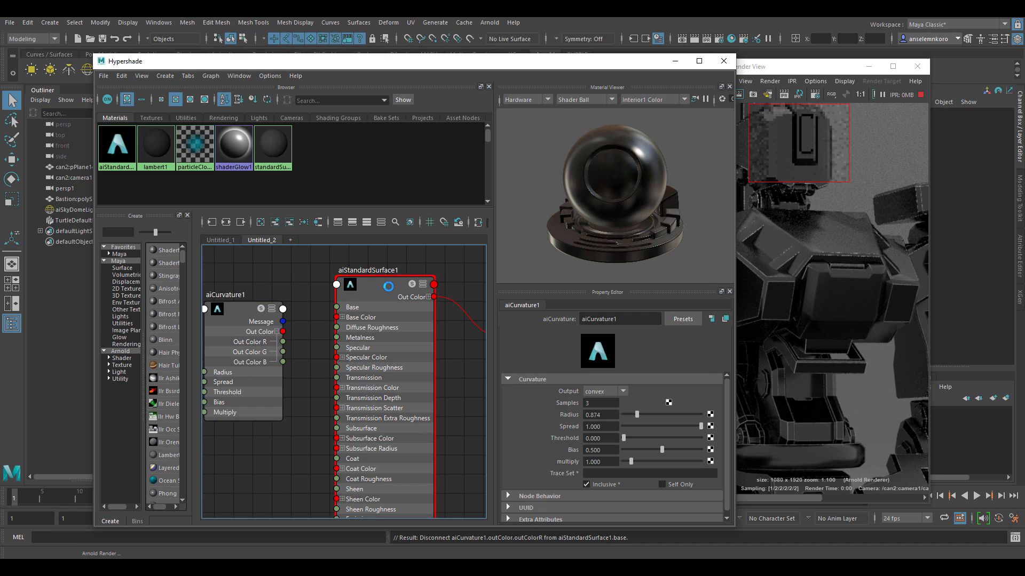
{"action": "left_click", "coordinate": [388, 286]}
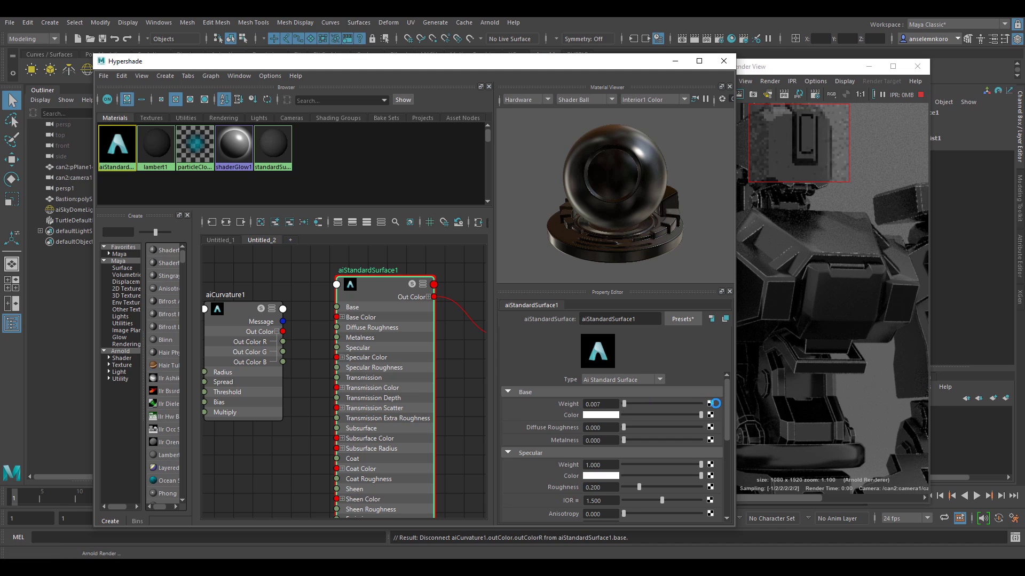
{"action": "left_click_drag", "start_coordinate": [623, 404], "coordinate": [701, 404]}
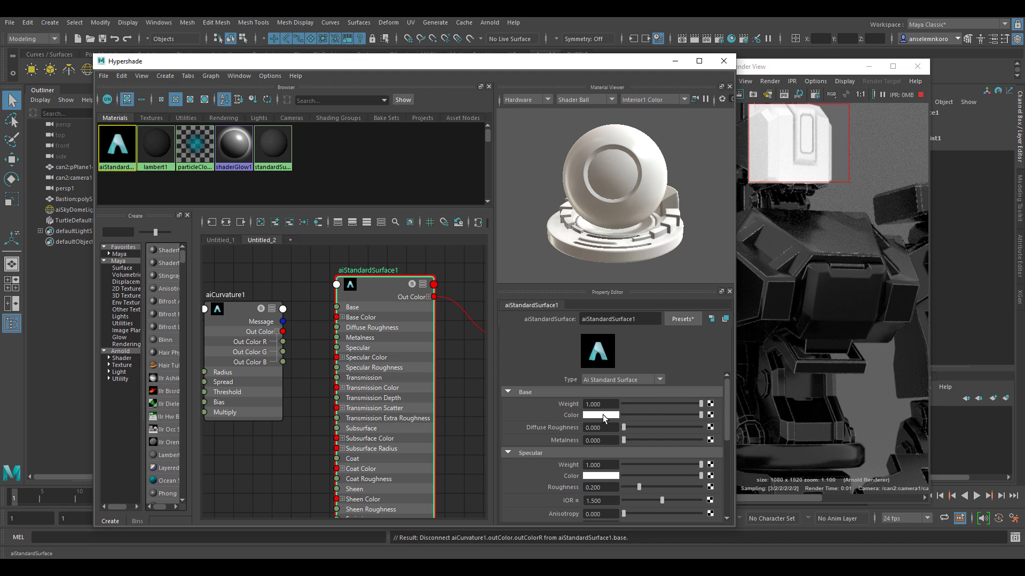
Step: Set aiStandardSurface1's base Color to blue and darken it to a near-black navy
{"action": "left_click", "coordinate": [603, 415]}
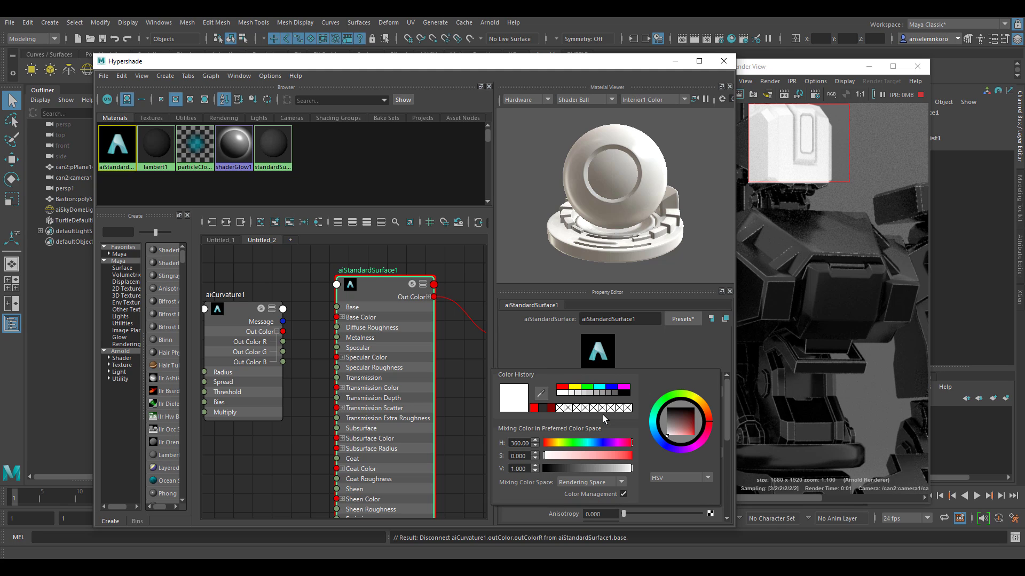
{"action": "left_click", "coordinate": [611, 388]}
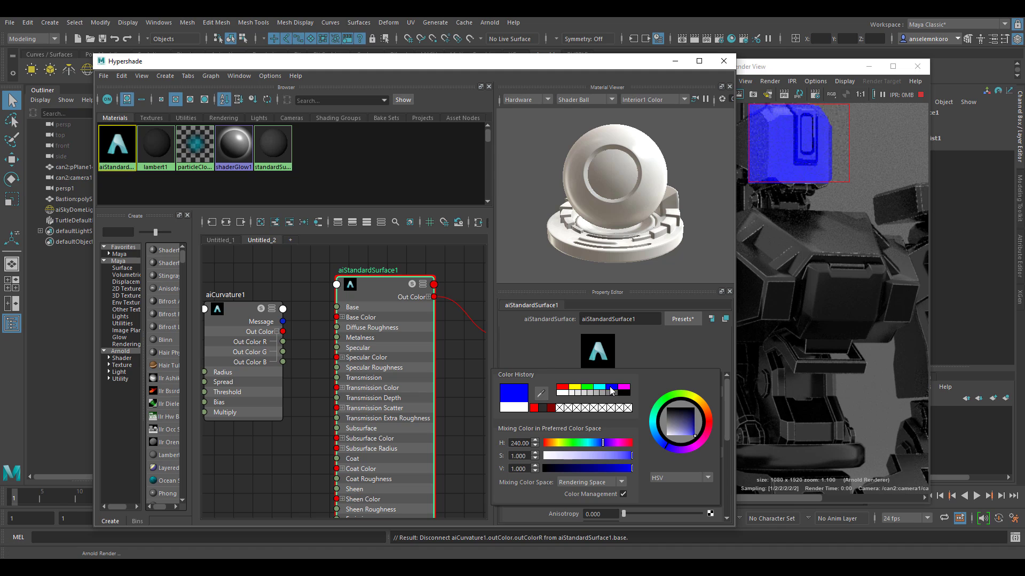
{"action": "left_click", "coordinate": [580, 468]}
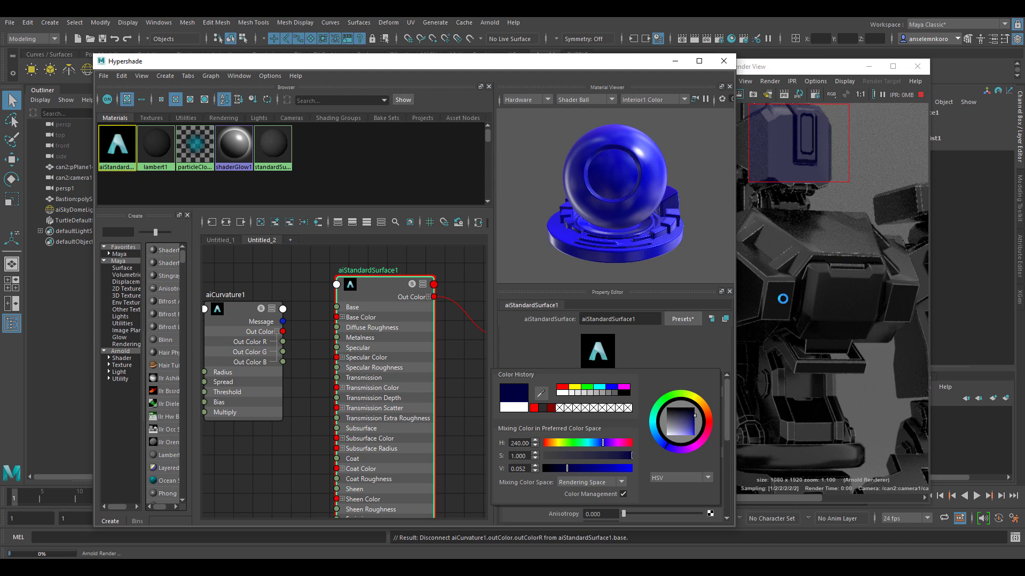
{"action": "left_click", "coordinate": [601, 415]}
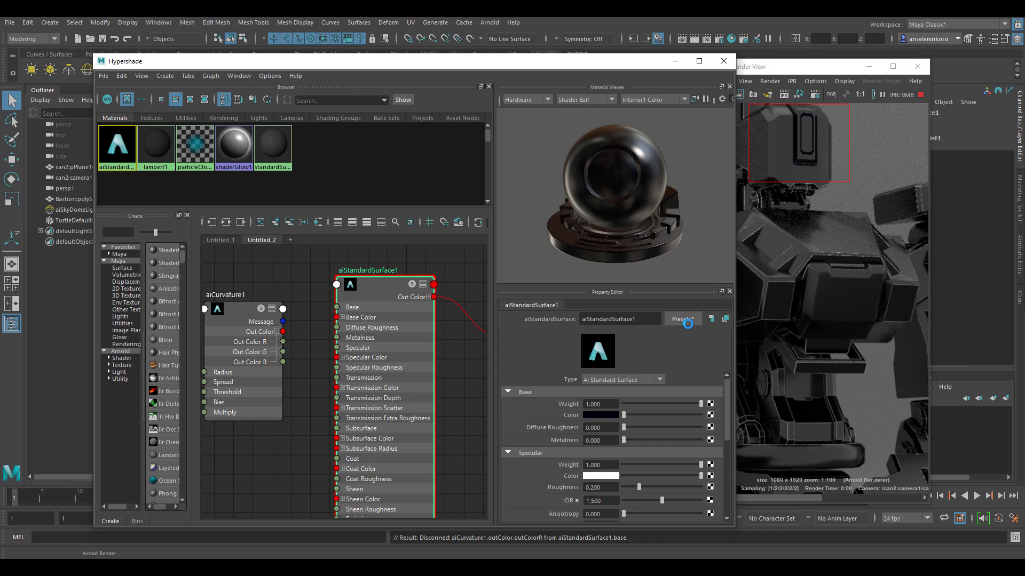
Step: Replace aiStandardSurface1's settings with the Gold preset and undo the trial connection from aiCurvature1
{"action": "left_click", "coordinate": [682, 319]}
{"action": "mouse_move", "coordinate": [735, 241]}
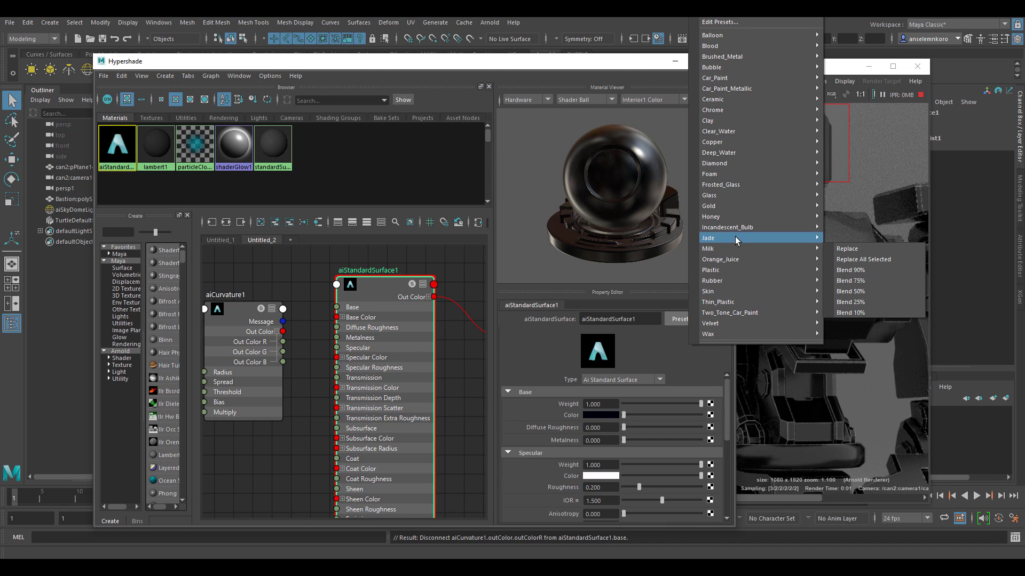
{"action": "left_click", "coordinate": [843, 212]}
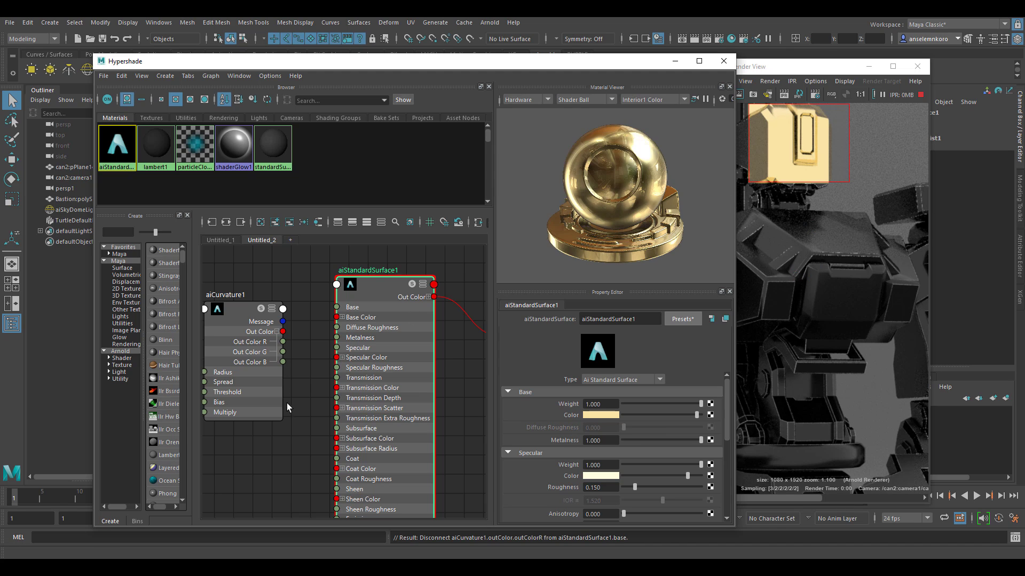
{"action": "left_click_drag", "start_coordinate": [284, 343], "coordinate": [342, 291]}
{"action": "key", "text": "ctrl+z"}
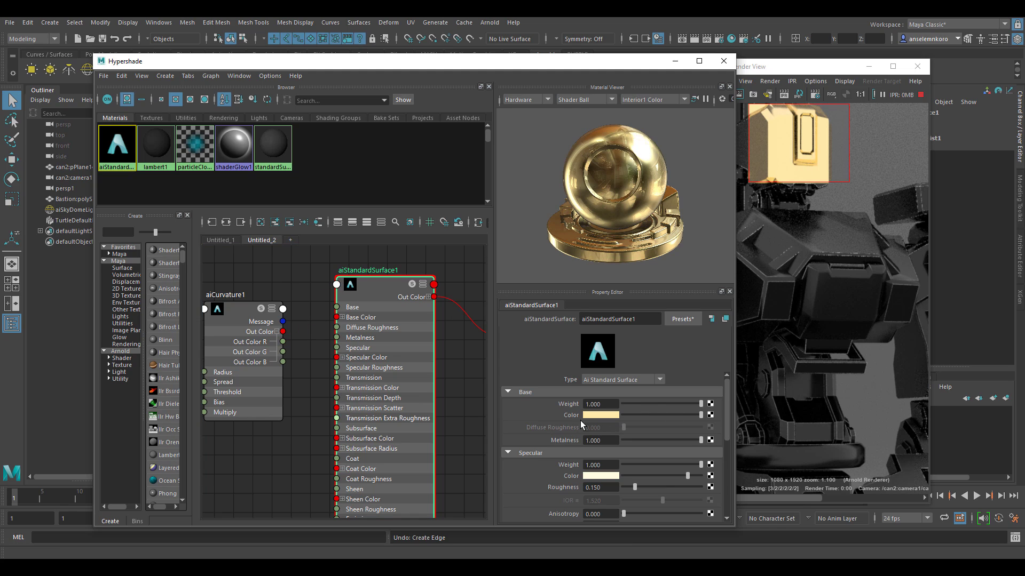
Step: Set the material's Emission Color to magenta and connect aiCurvature1's Out Color R to its Emission input
{"action": "scroll", "coordinate": [581, 419], "scroll_direction": "down", "scroll_amount": 10}
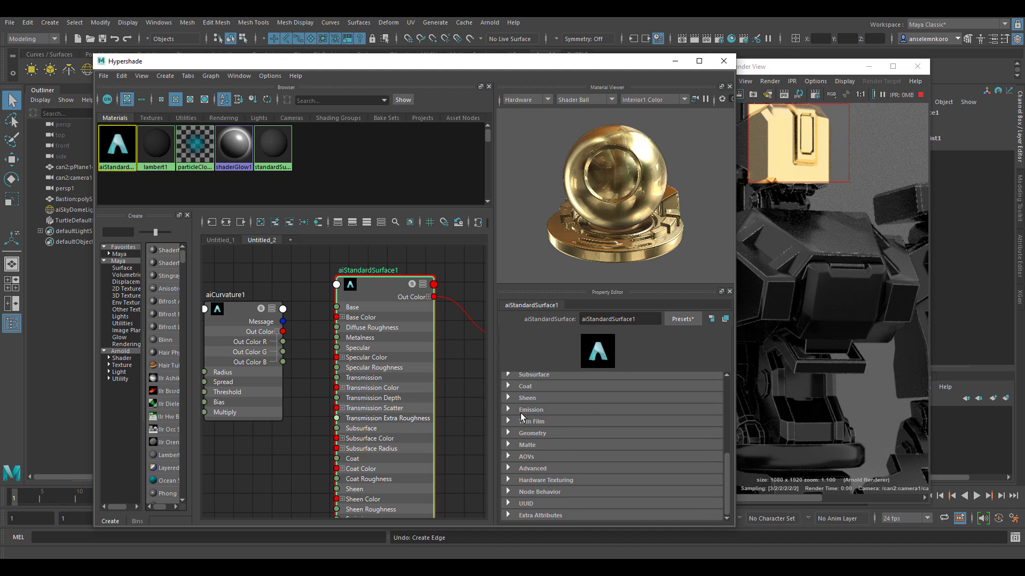
{"action": "left_click", "coordinate": [520, 412]}
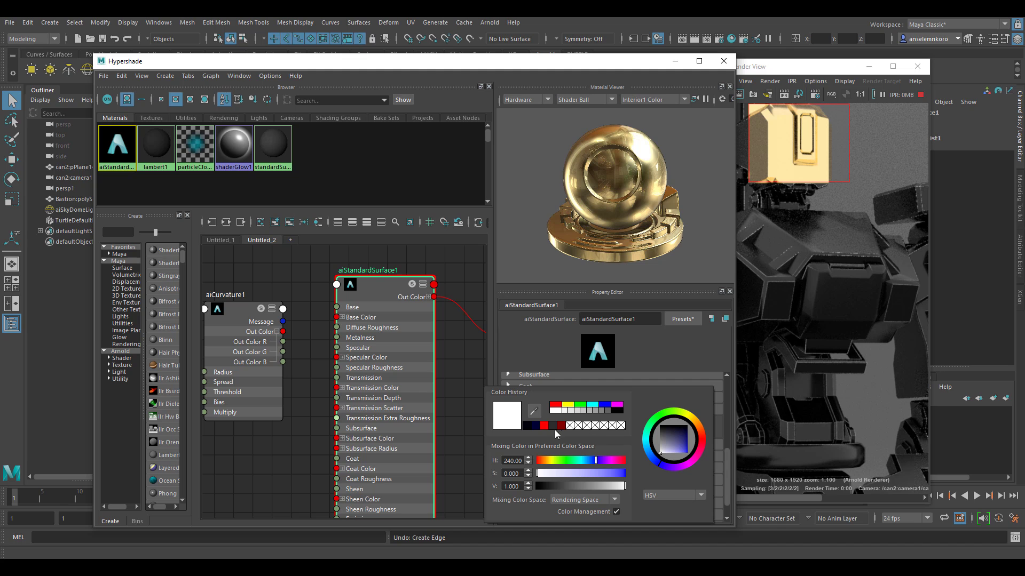
{"action": "left_click", "coordinate": [543, 427]}
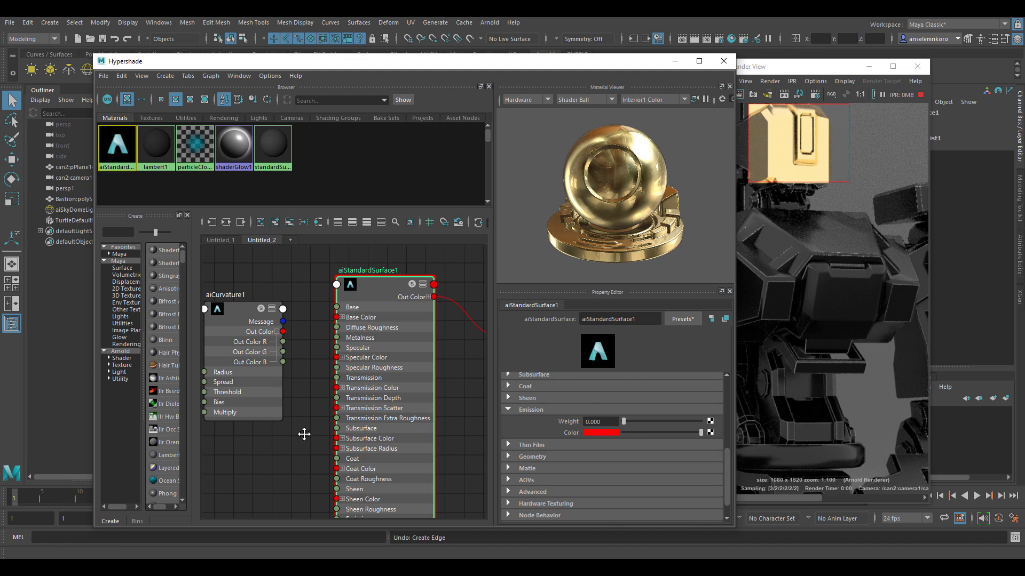
{"action": "middle_click_drag", "start_coordinate": [302, 430], "coordinate": [290, 366], "text": "alt"}
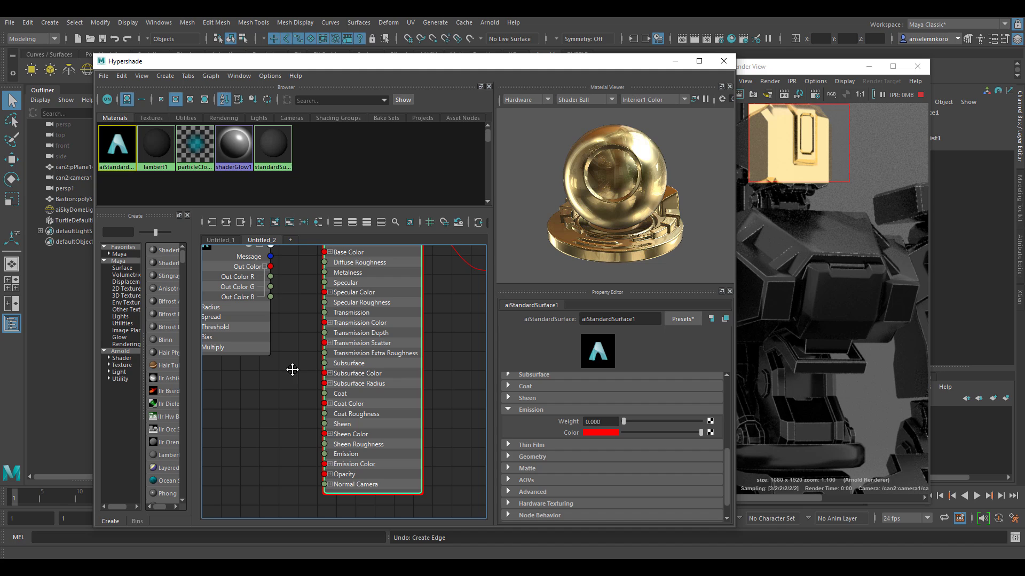
{"action": "left_click", "coordinate": [607, 432]}
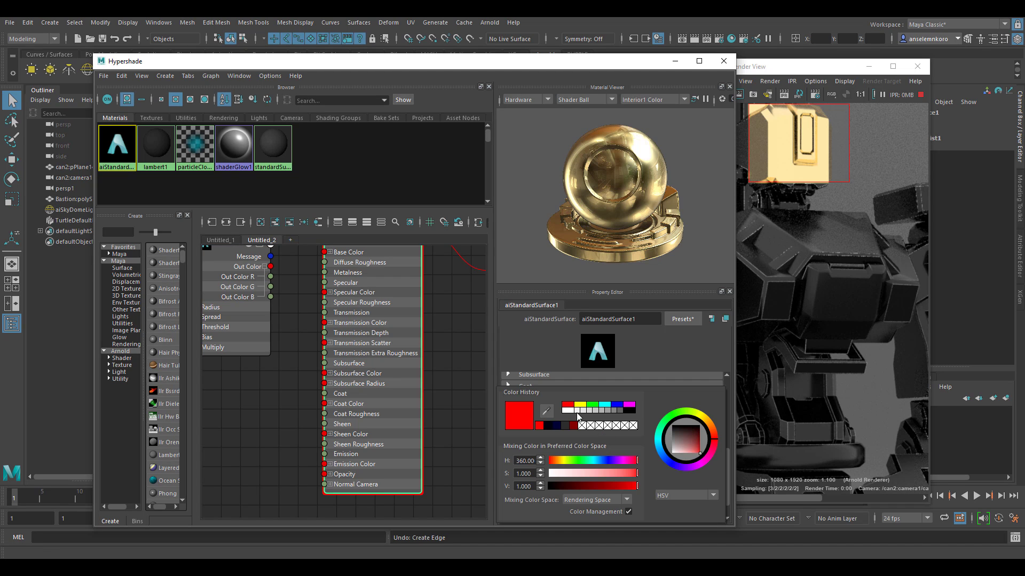
{"action": "left_click", "coordinate": [629, 406]}
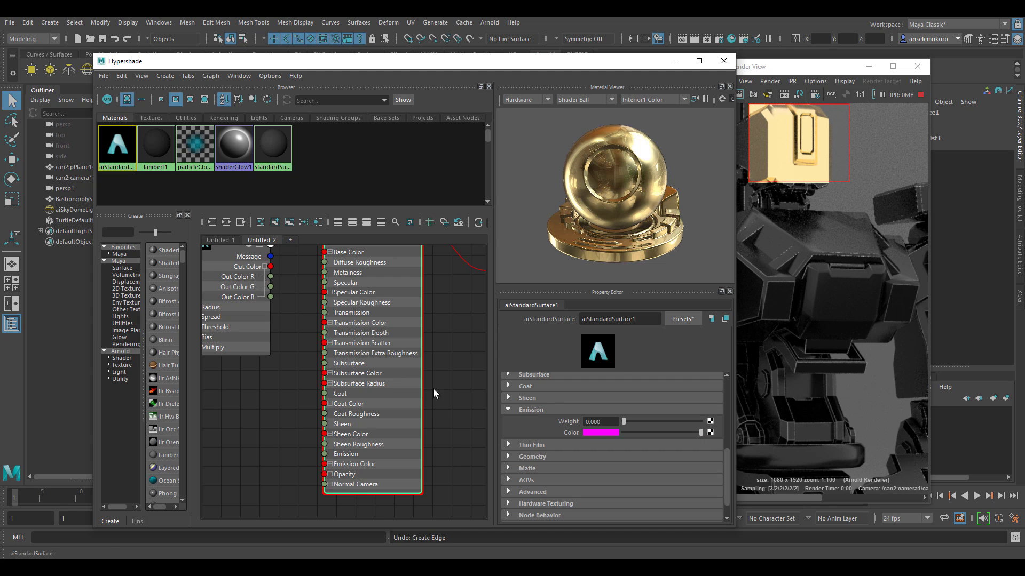
{"action": "left_click_drag", "start_coordinate": [293, 370], "coordinate": [325, 457]}
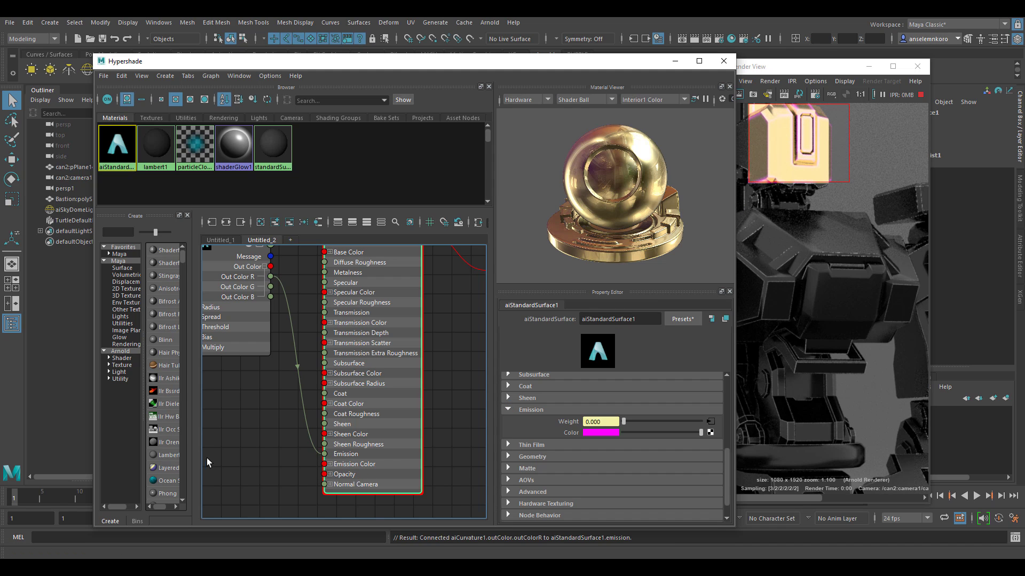
Step: Set aiCurvature1's Radius to 1.678 and its Multiply to 2.168
{"action": "middle_click_drag", "start_coordinate": [275, 435], "coordinate": [352, 483], "text": "alt"}
{"action": "left_click", "coordinate": [328, 315]}
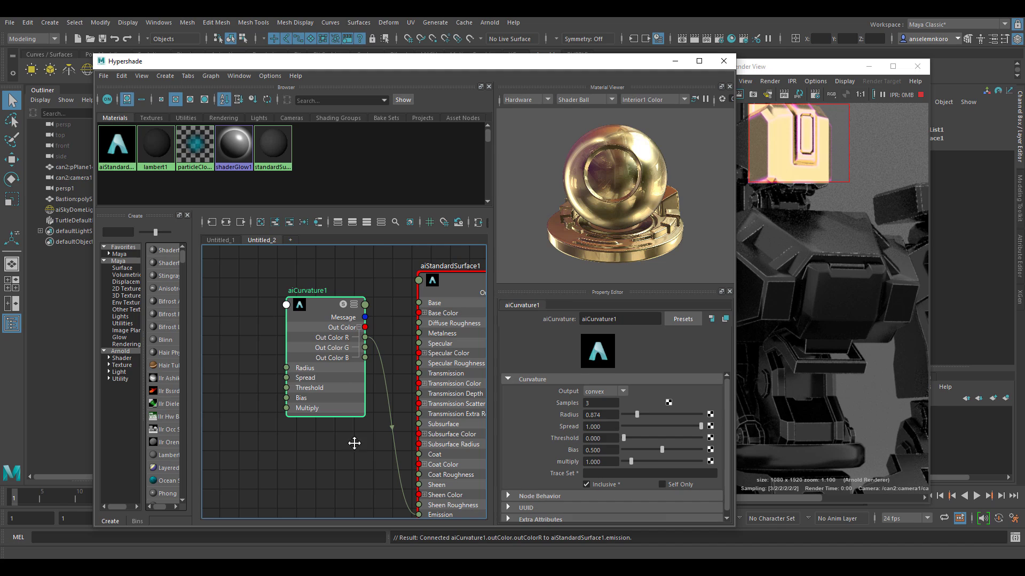
{"action": "middle_click_drag", "start_coordinate": [355, 442], "coordinate": [294, 429], "text": "alt"}
{"action": "mouse_move", "coordinate": [643, 417]}
{"action": "left_mouse_down"}
{"action": "mouse_move", "coordinate": [667, 415]}
{"action": "mouse_move", "coordinate": [649, 415]}
{"action": "left_mouse_up"}
{"action": "left_click_drag", "start_coordinate": [639, 463], "coordinate": [640, 462]}
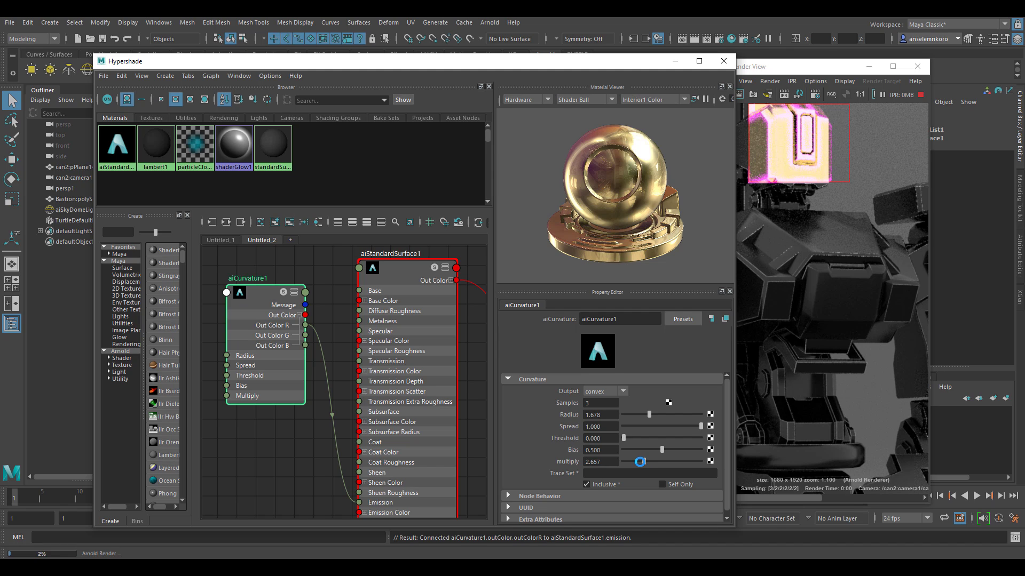
Step: Darken aiStandardSurface1's base Color from gold to a very dark brown
{"action": "left_click", "coordinate": [388, 276]}
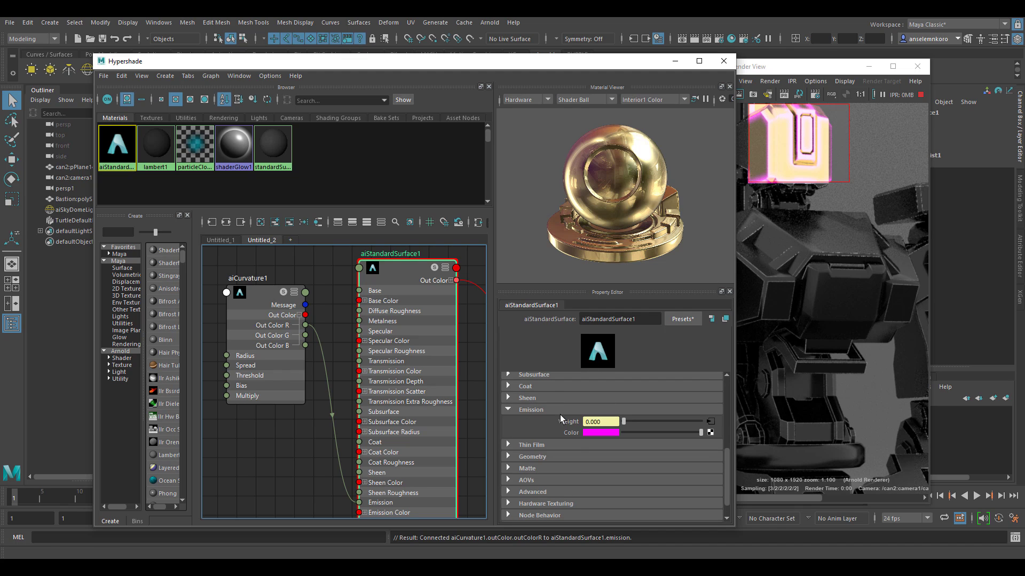
{"action": "scroll", "coordinate": [559, 414], "scroll_direction": "up", "scroll_amount": 10}
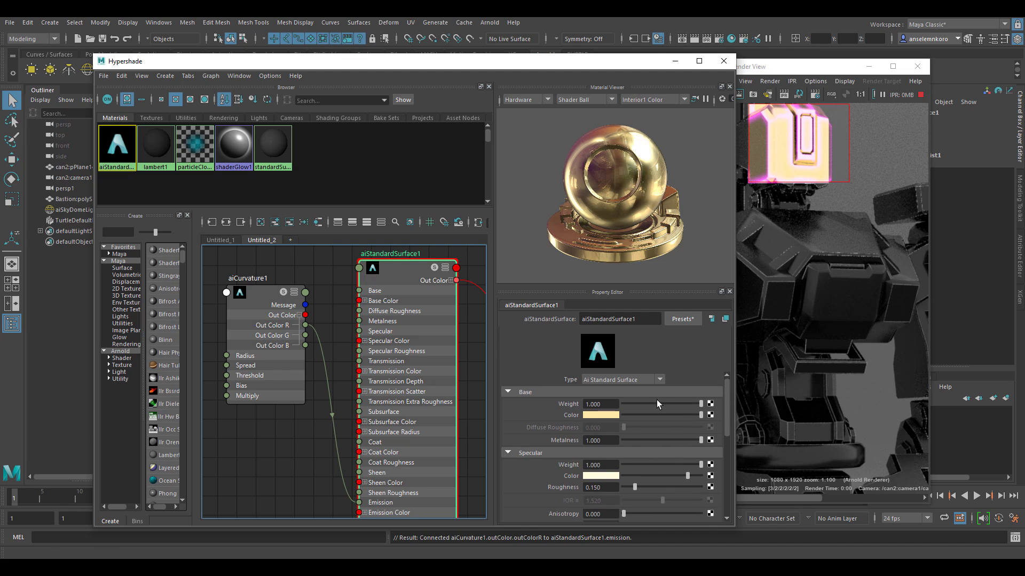
{"action": "left_click", "coordinate": [612, 415]}
{"action": "left_click", "coordinate": [569, 467]}
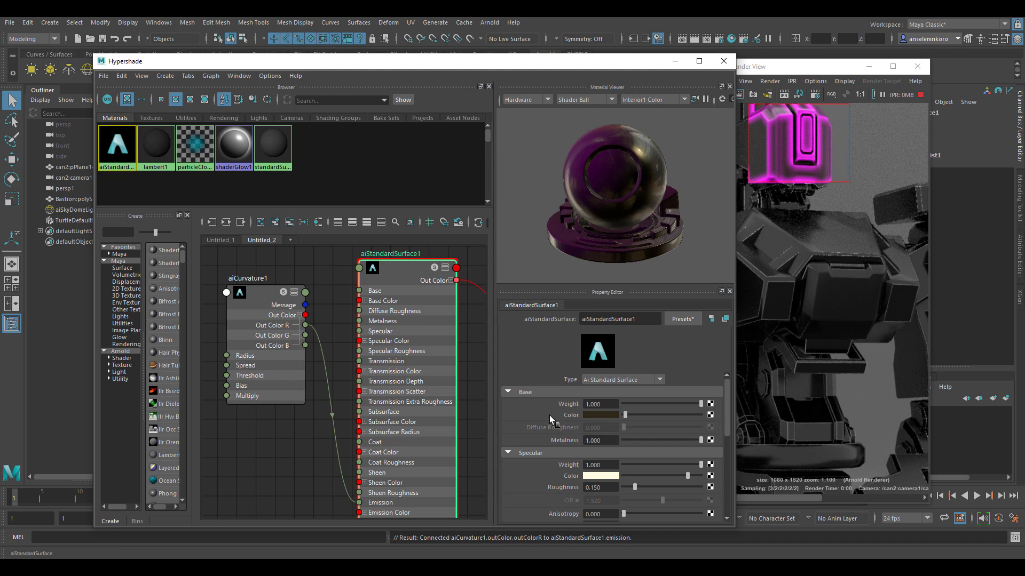
Step: Switch aiCurvature1's Output mode to concave
{"action": "scroll", "coordinate": [326, 383], "scroll_direction": "down", "scroll_amount": 5}
{"action": "scroll", "coordinate": [366, 389], "scroll_direction": "up", "scroll_amount": 4}
{"action": "middle_click_drag", "start_coordinate": [366, 388], "coordinate": [434, 366], "text": "alt"}
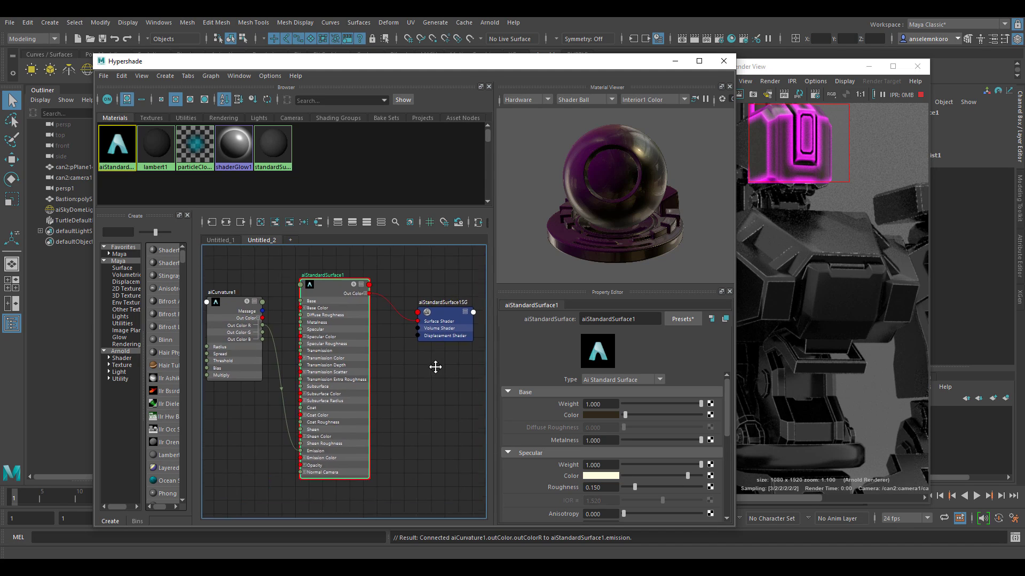
{"action": "left_click", "coordinate": [241, 309]}
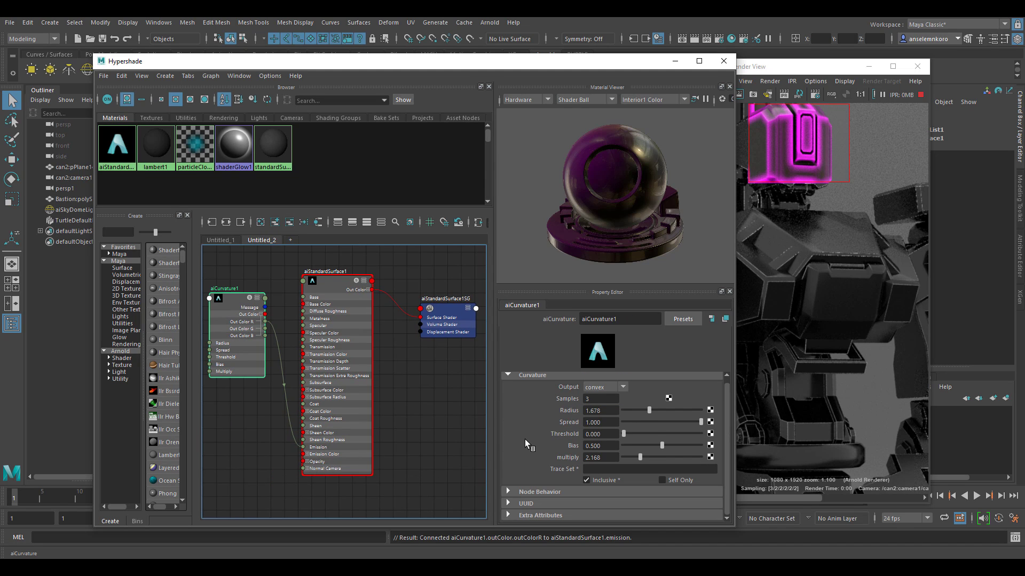
{"action": "middle_click_drag", "start_coordinate": [269, 417], "coordinate": [402, 448], "text": "alt"}
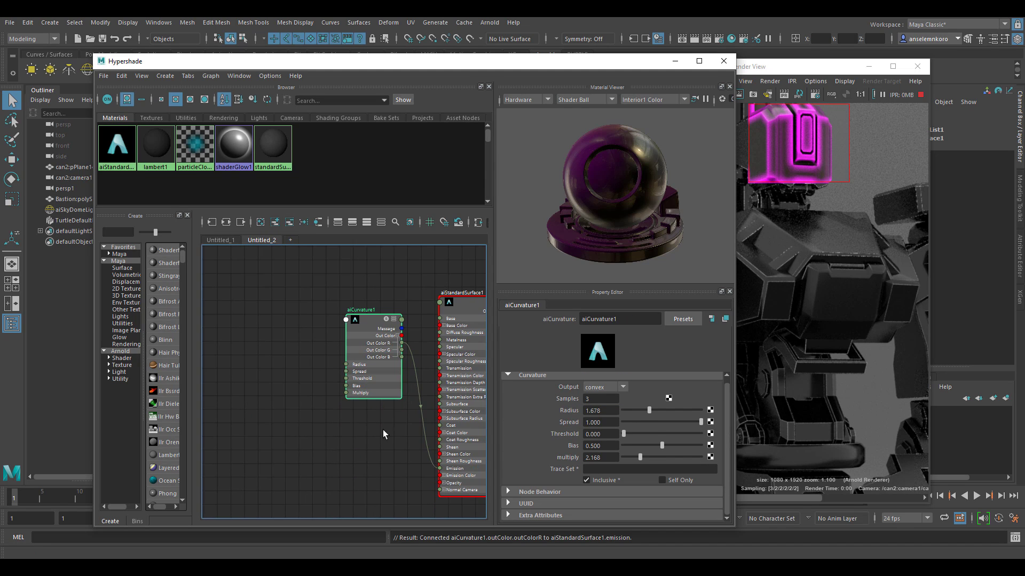
{"action": "scroll", "coordinate": [380, 416], "scroll_direction": "up", "scroll_amount": 3}
{"action": "scroll", "coordinate": [267, 405], "scroll_direction": "down", "scroll_amount": 3}
{"action": "left_click", "coordinate": [614, 388]}
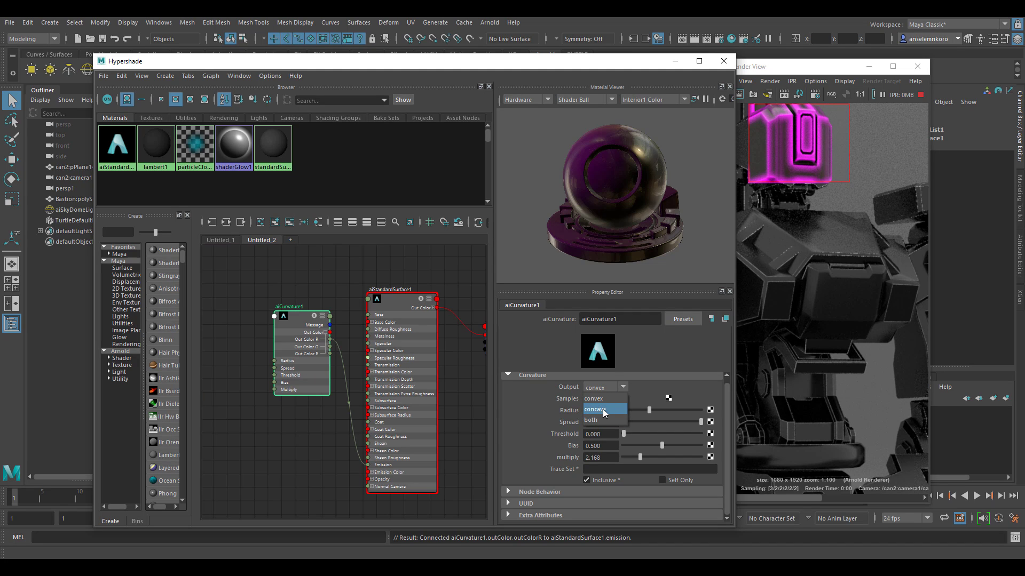
{"action": "left_click", "coordinate": [605, 410]}
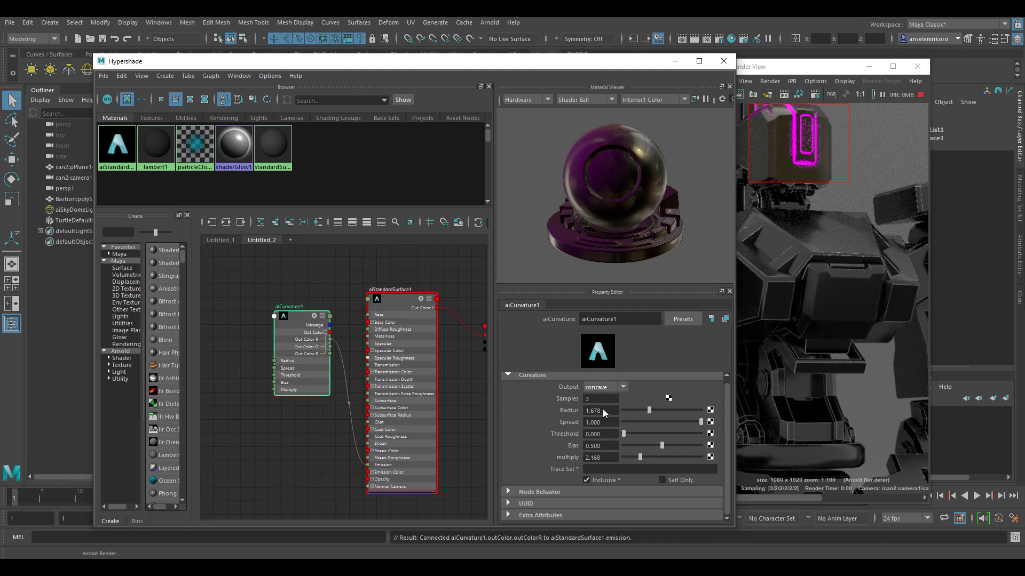
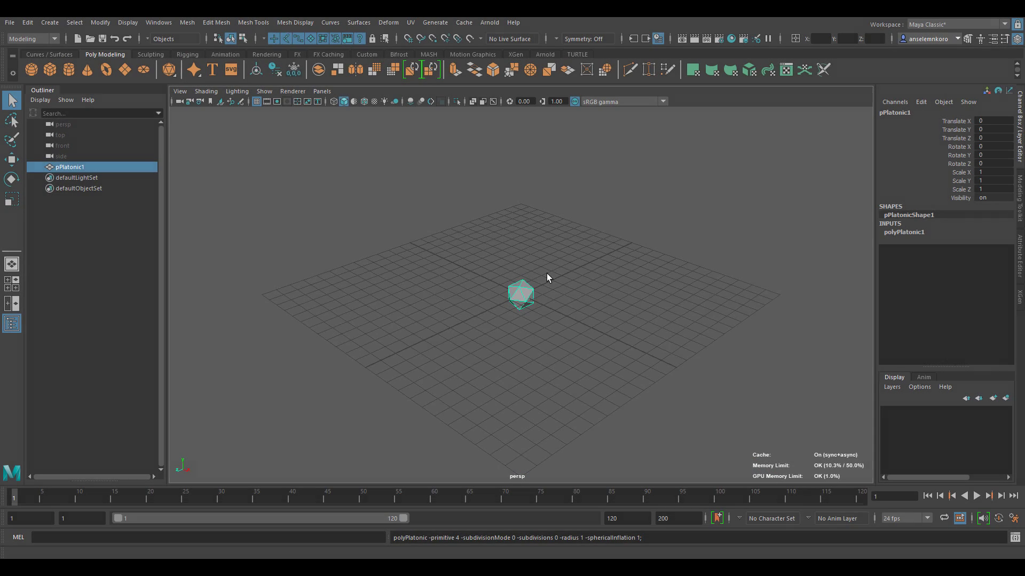
Step: Scale the platonic solid uniformly to 2.249 and raise it above the grid to Translate Y 1.764
{"action": "left_click_drag", "start_coordinate": [550, 282], "coordinate": [487, 359], "text": "alt"}
{"action": "key", "text": "e"}
{"action": "key", "text": "r"}
{"action": "key", "text": "w"}
{"action": "middle_click_drag", "start_coordinate": [487, 359], "coordinate": [512, 298]}
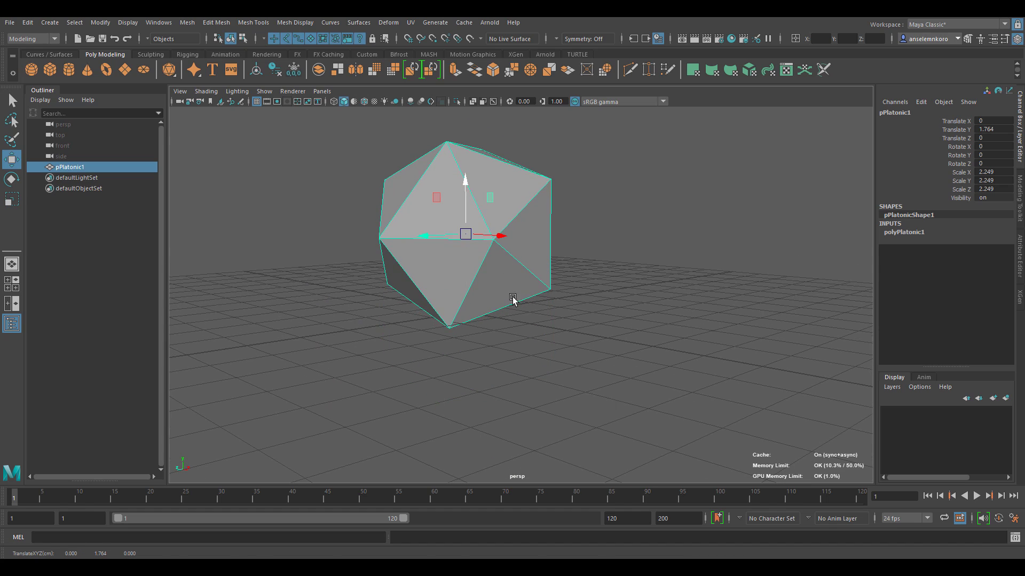
{"action": "right_click_drag", "start_coordinate": [513, 297], "coordinate": [668, 401], "text": "alt"}
{"action": "left_click_drag", "start_coordinate": [668, 400], "coordinate": [553, 332], "text": "alt"}
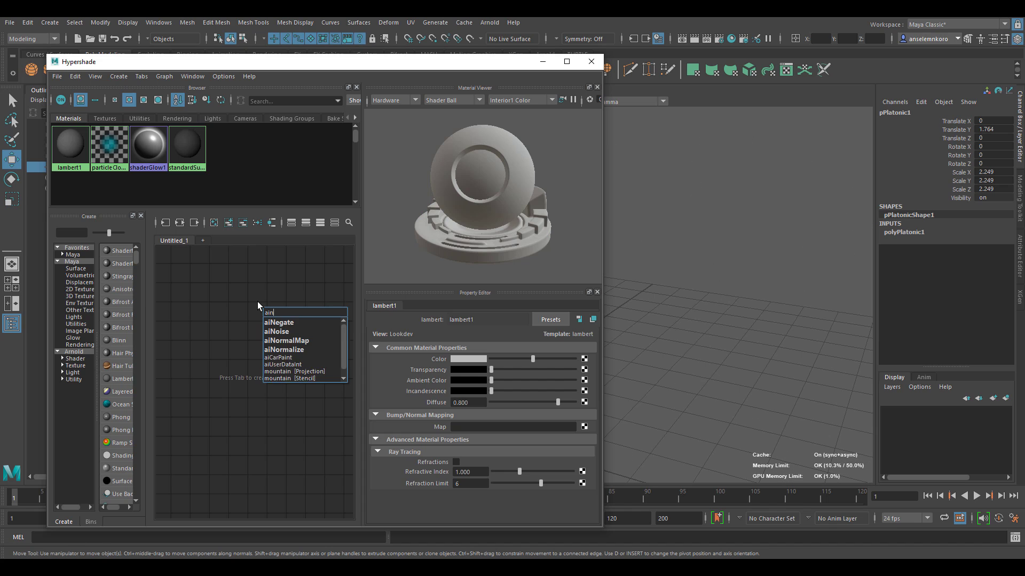
Step: Create two aiStandardSurface shaders and an aiMixShader in the Hypershade graph
{"action": "type", "text": "st"}
{"action": "key", "text": "Return"}
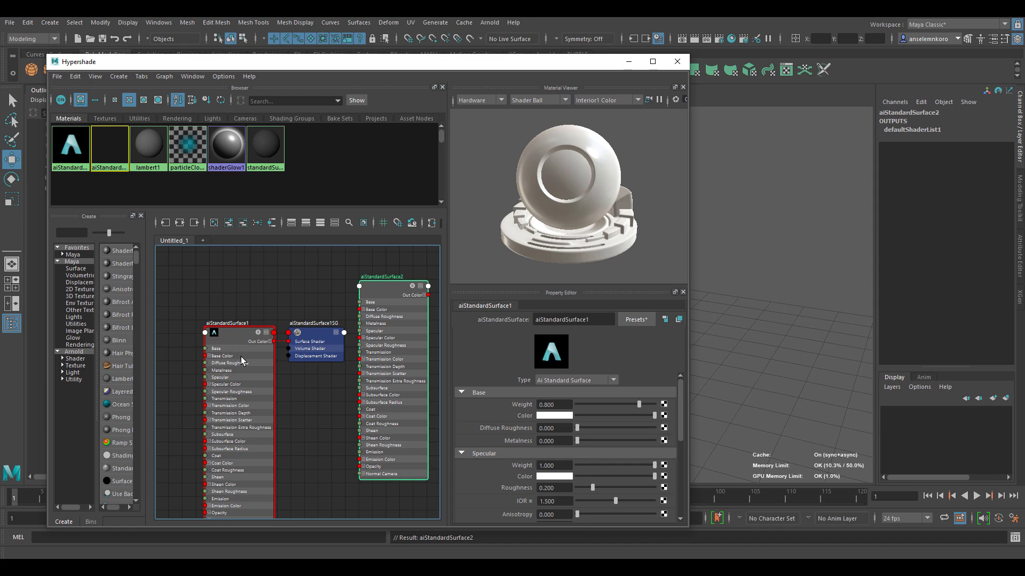
{"action": "key", "text": "Tab"}
{"action": "type", "text": "mi"}
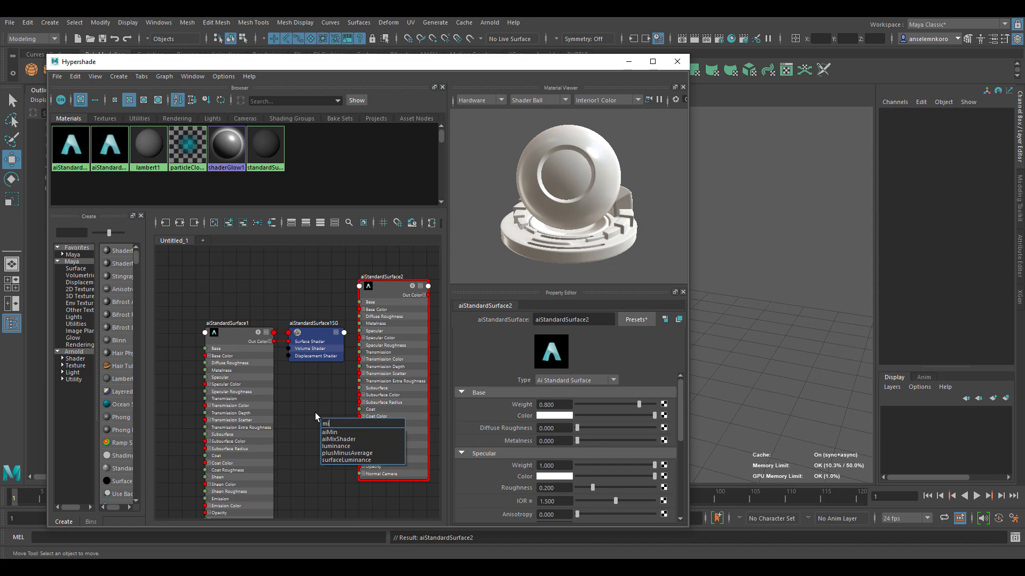
{"action": "type", "text": "x"}
{"action": "key", "text": "Return"}
Step: Add an aiCurvature node to the shading graph and connect aiMixShader1's output to the surface shader input of aiStandardSurface1SG
{"action": "key", "text": "Tab"}
{"action": "type", "text": "cur"}
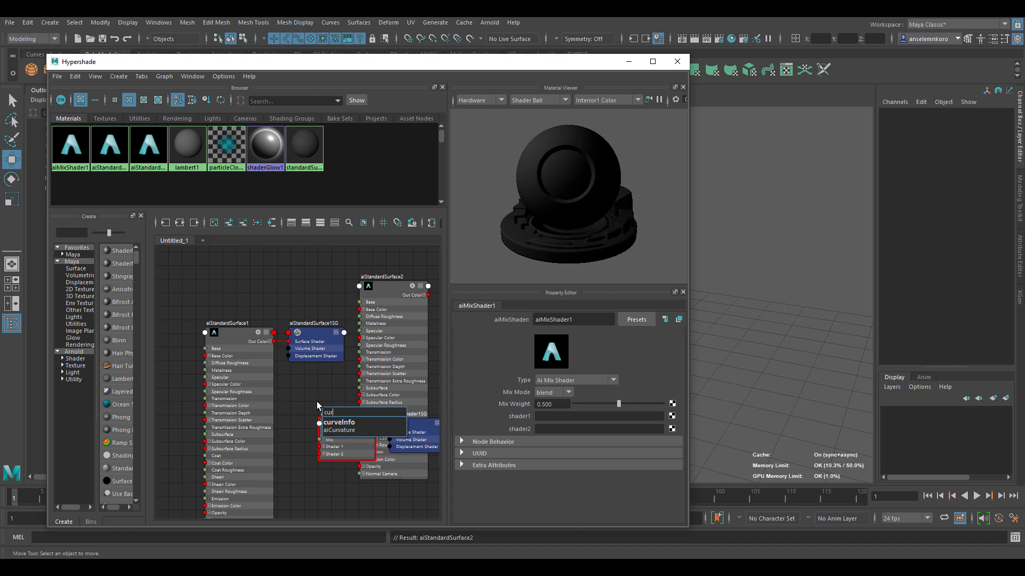
{"action": "key", "text": "Down"}
{"action": "key", "text": "Return"}
{"action": "left_click", "coordinate": [297, 441]}
{"action": "left_click_drag", "start_coordinate": [341, 439], "coordinate": [296, 344]}
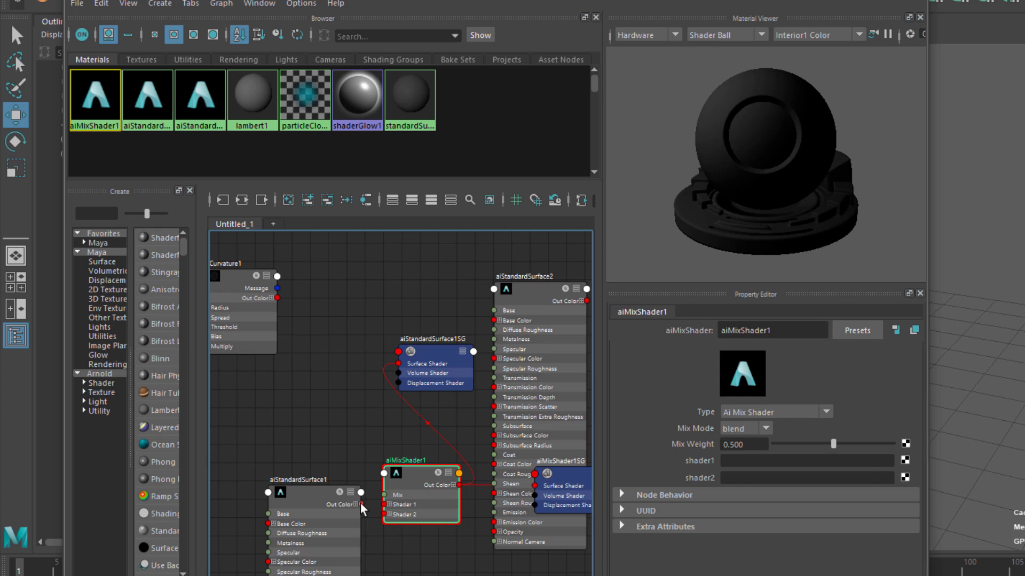
Step: Wire aiStandardSurface1 and aiStandardSurface2 into aiMixShader1's Shader 1 and Shader 2, and aiCurvature1's Out Color R into its Mix
{"action": "left_click_drag", "start_coordinate": [433, 289], "coordinate": [216, 289]}
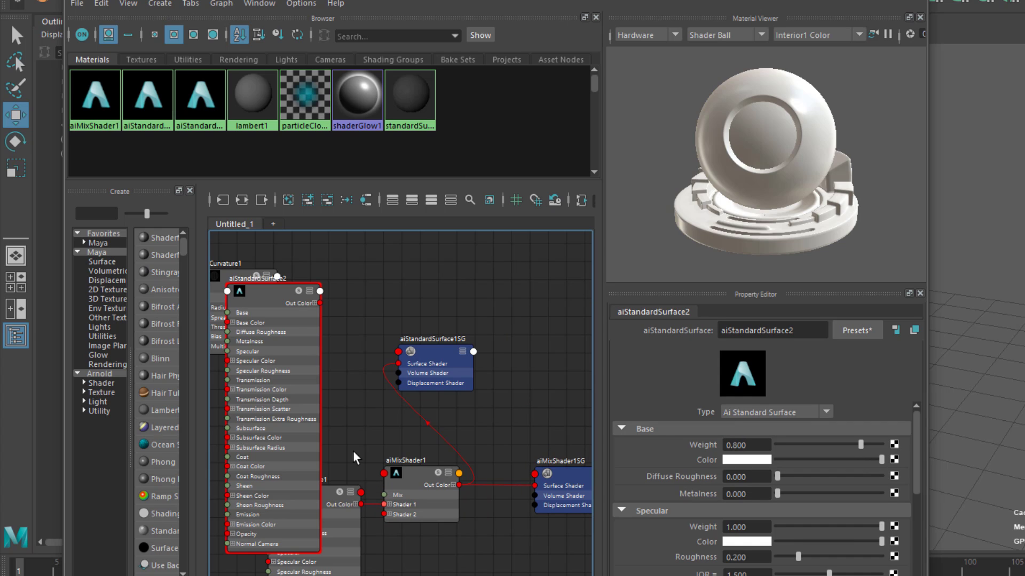
{"action": "left_click_drag", "start_coordinate": [288, 303], "coordinate": [347, 569]}
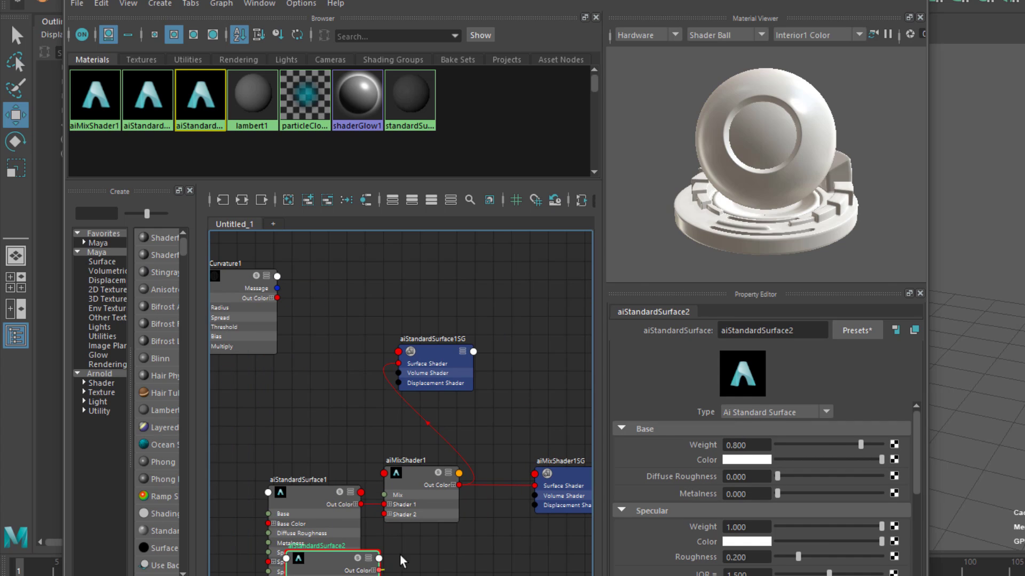
{"action": "left_click", "coordinate": [242, 299]}
{"action": "key", "text": "f"}
{"action": "scroll", "coordinate": [473, 468], "scroll_direction": "down", "scroll_amount": 2}
{"action": "left_click_drag", "start_coordinate": [439, 451], "coordinate": [517, 532]}
{"action": "middle_click_drag", "start_coordinate": [473, 446], "coordinate": [323, 459], "text": "alt"}
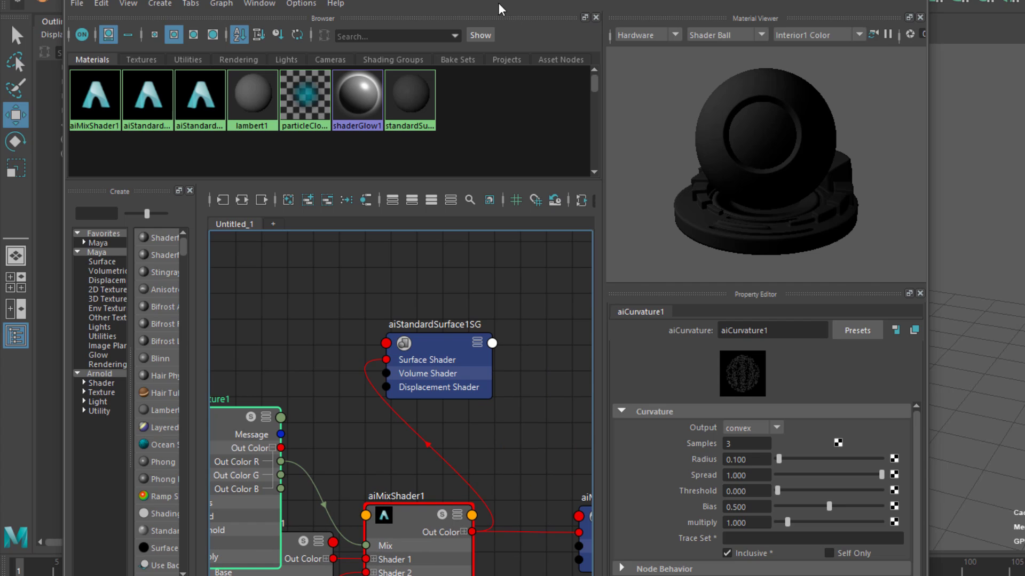
Step: Delete the redundant aiMixShader1SG shading group from the graph
{"action": "middle_click_drag", "start_coordinate": [539, 491], "coordinate": [444, 467], "text": "alt"}
{"action": "left_click", "coordinate": [533, 524]}
{"action": "key", "text": "Delete"}
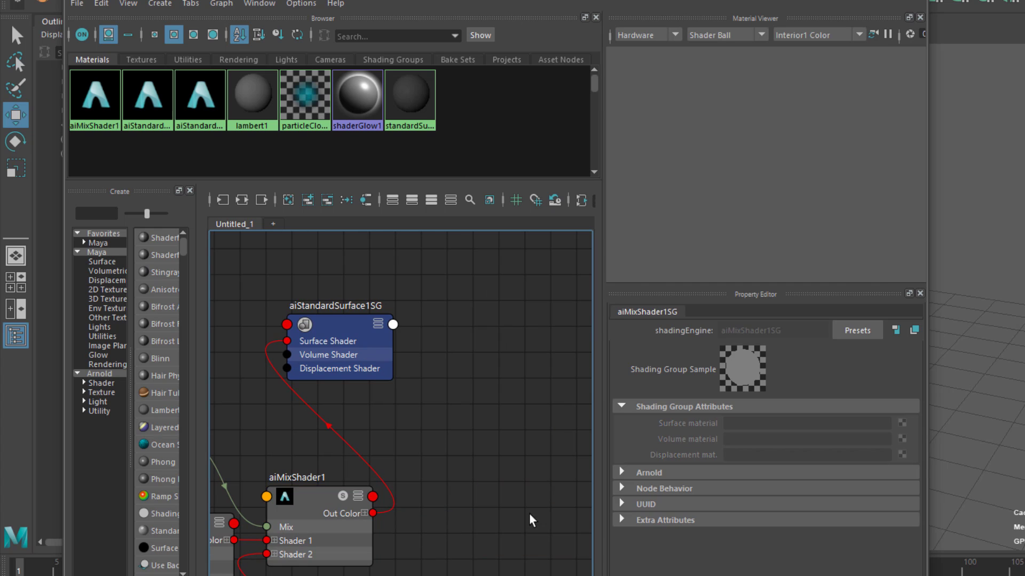
Step: Add an Arnold sky dome light, start an IPR render of the solid and place the Hypershade beside the Render View
{"action": "left_click_drag", "start_coordinate": [427, 19], "coordinate": [643, 277]}
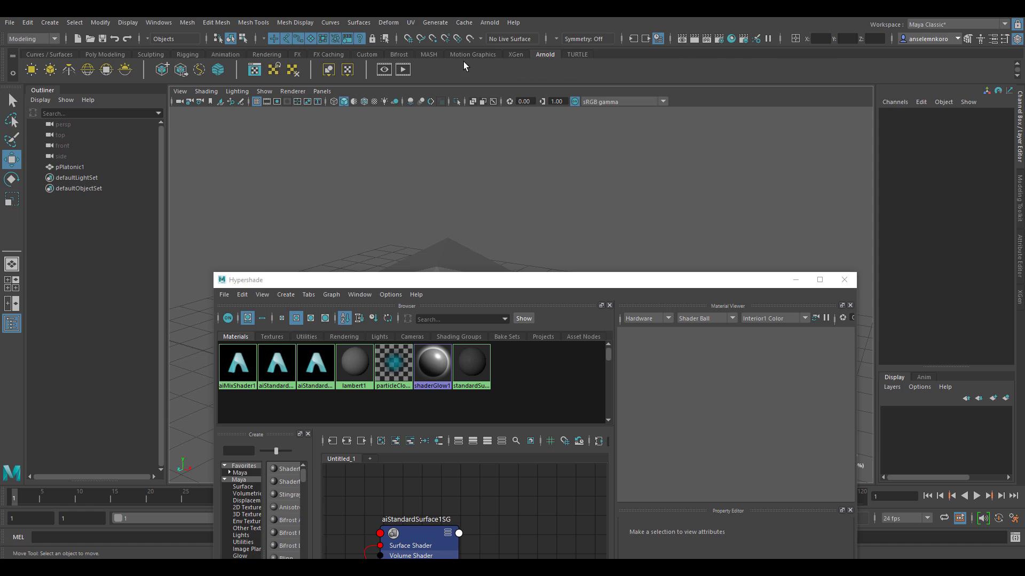
{"action": "left_click", "coordinate": [85, 69]}
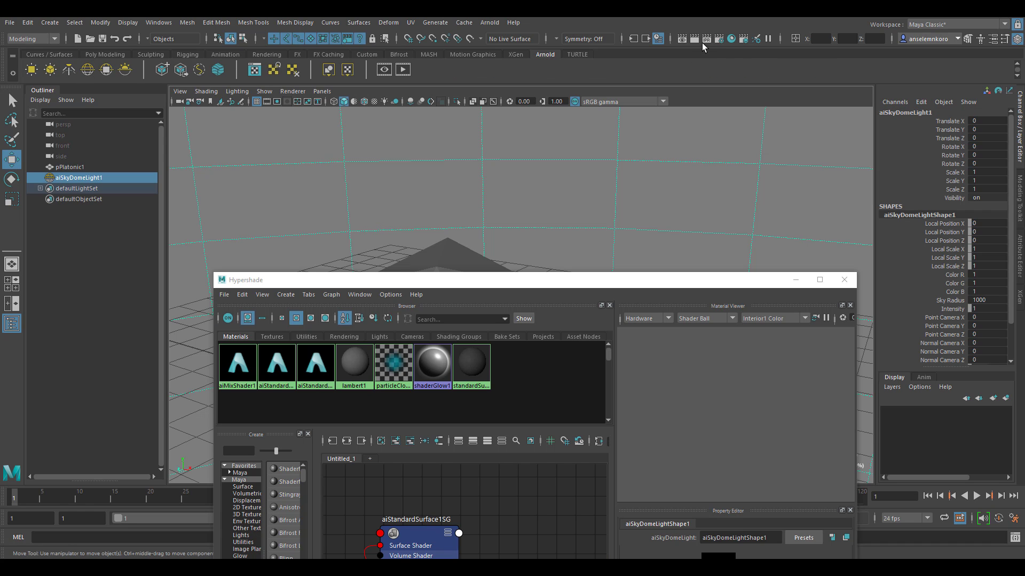
{"action": "left_click", "coordinate": [708, 42]}
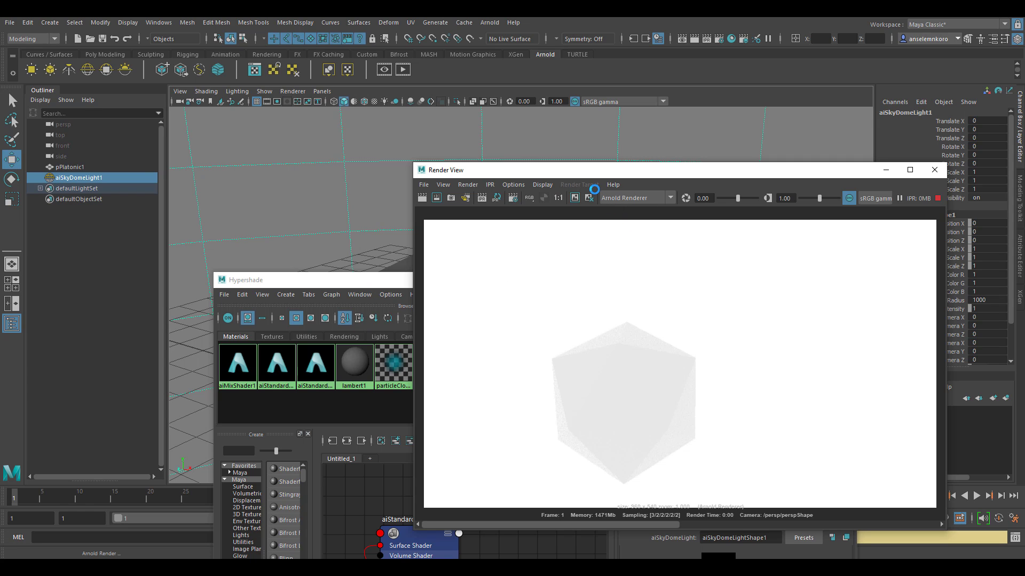
{"action": "left_click_drag", "start_coordinate": [599, 175], "coordinate": [656, 165]}
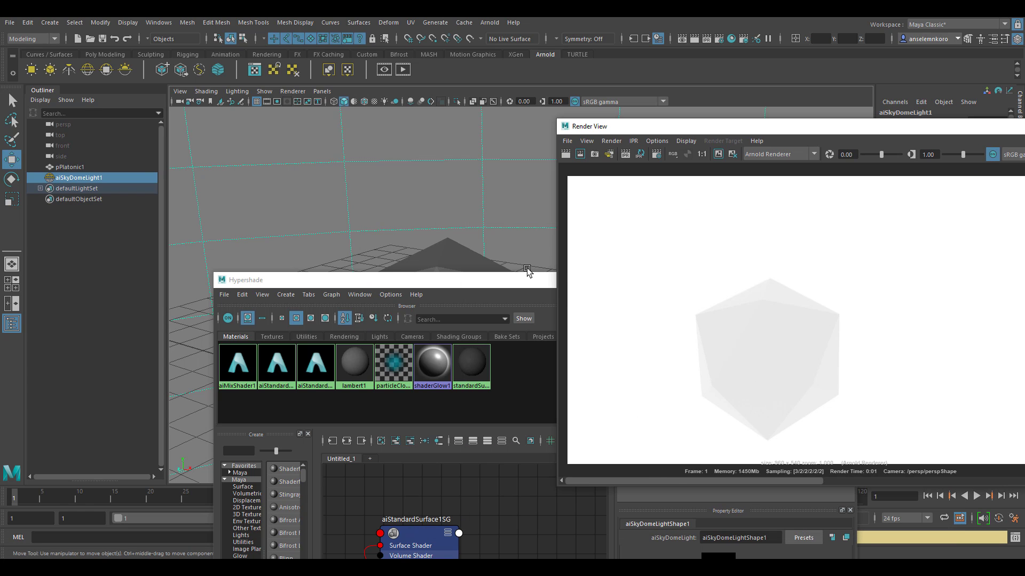
{"action": "left_click_drag", "start_coordinate": [496, 284], "coordinate": [287, 37]}
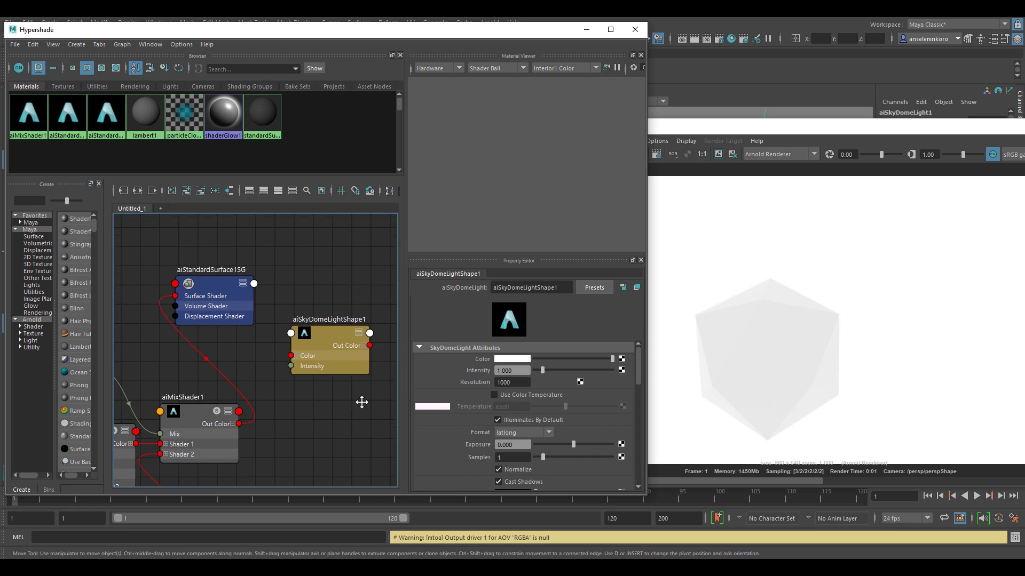
Step: Set aiStandardSurface1's base Color to a dark grey with a value of 0.025
{"action": "middle_click_drag", "start_coordinate": [308, 423], "coordinate": [314, 367]}
{"action": "left_click", "coordinate": [273, 375]}
{"action": "left_click_drag", "start_coordinate": [171, 400], "coordinate": [190, 370]}
{"action": "middle_click_drag", "start_coordinate": [213, 389], "coordinate": [261, 373]}
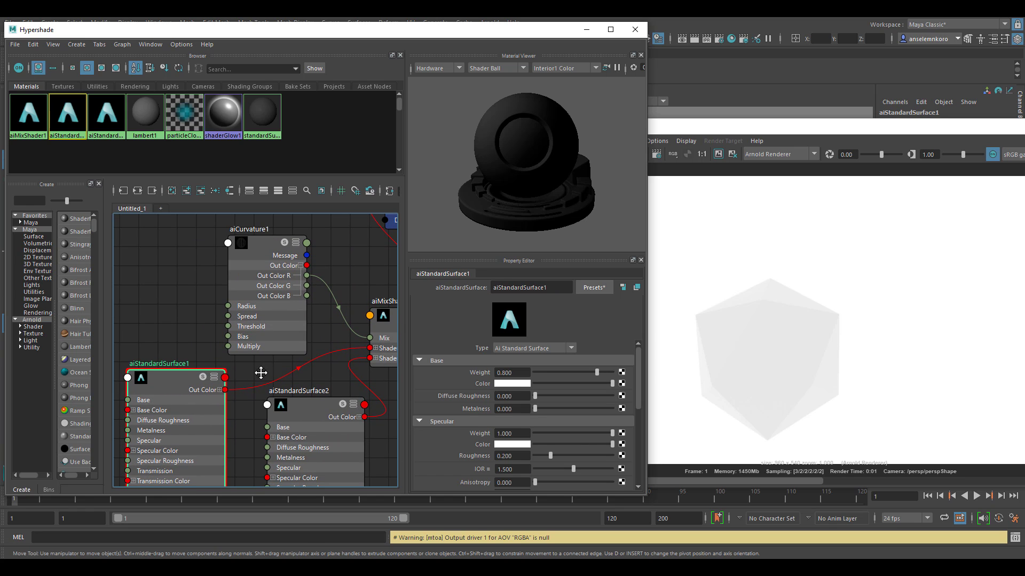
{"action": "left_click", "coordinate": [515, 383]}
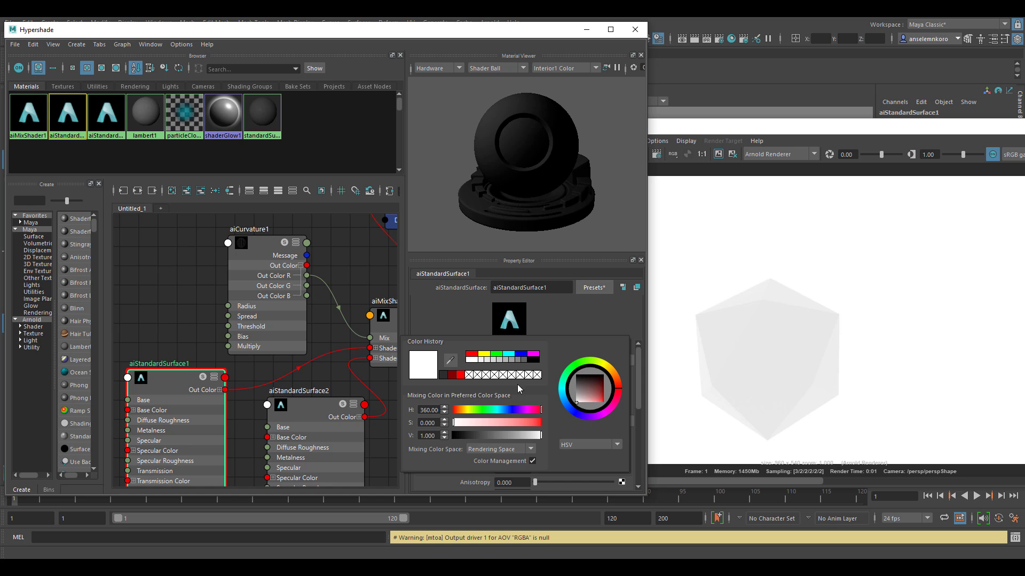
{"action": "left_click", "coordinate": [448, 376]}
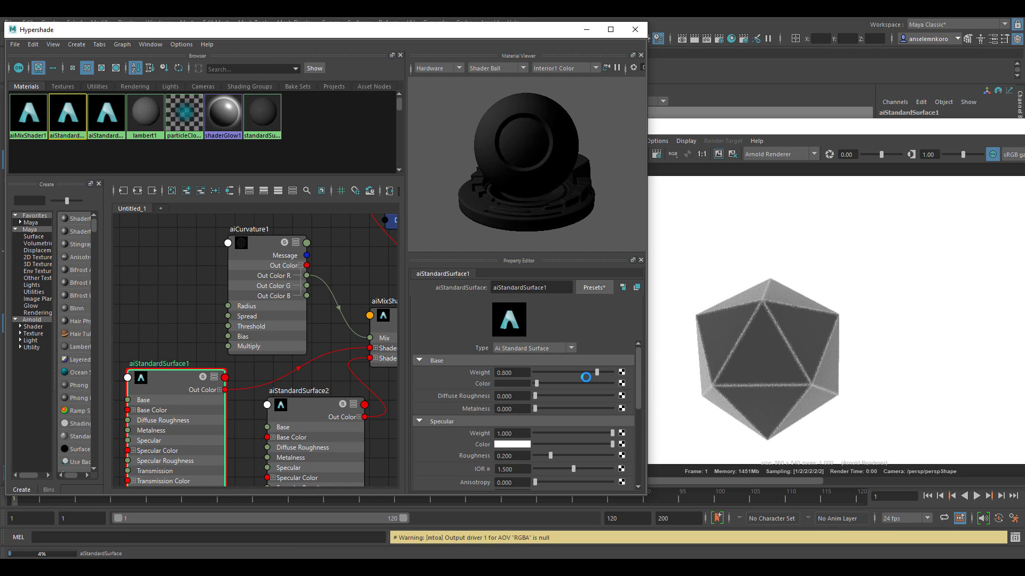
{"action": "left_click_drag", "start_coordinate": [622, 372], "coordinate": [620, 373]}
Step: Change aiStandardSurface1's base Color to red
{"action": "left_click", "coordinate": [299, 391]}
{"action": "left_click", "coordinate": [502, 385]}
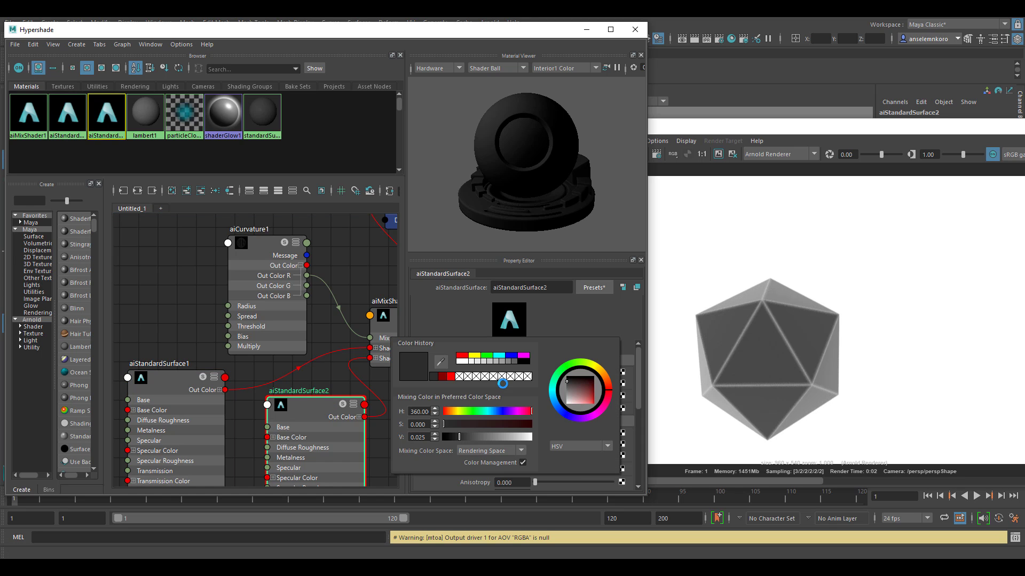
{"action": "left_click", "coordinate": [450, 377]}
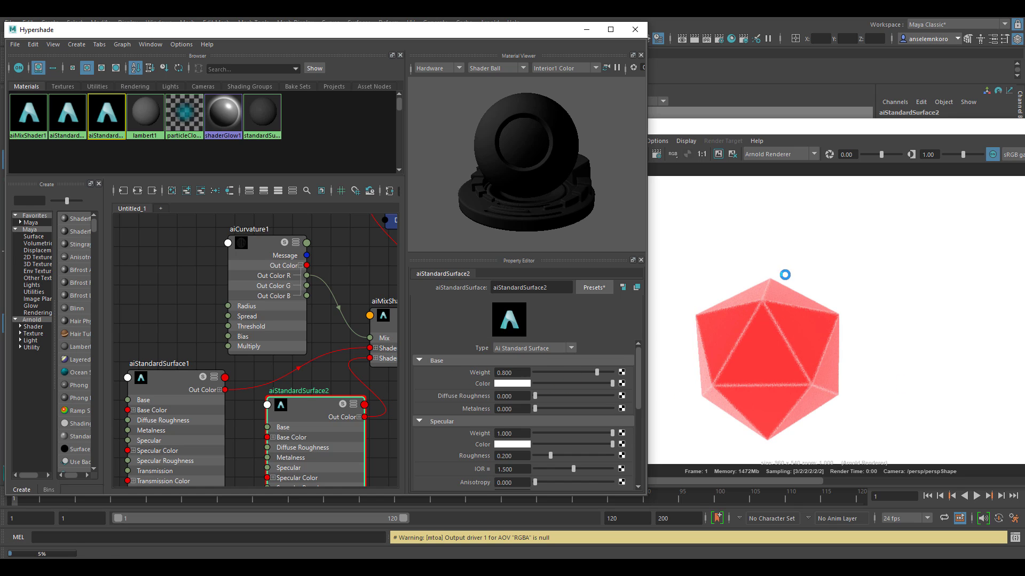
Step: Minimize the Hypershade, create a polygon plane under the platonic solid and scale it up as a ground surface
{"action": "left_click", "coordinate": [586, 29]}
{"action": "left_click", "coordinate": [307, 244]}
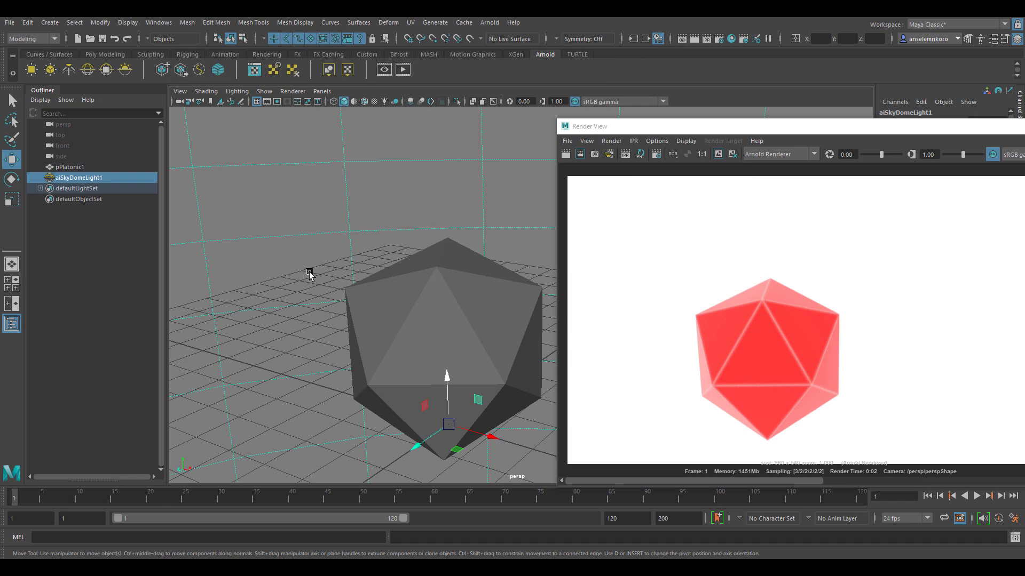
{"action": "right_click_drag", "start_coordinate": [310, 274], "coordinate": [257, 267], "text": "shift"}
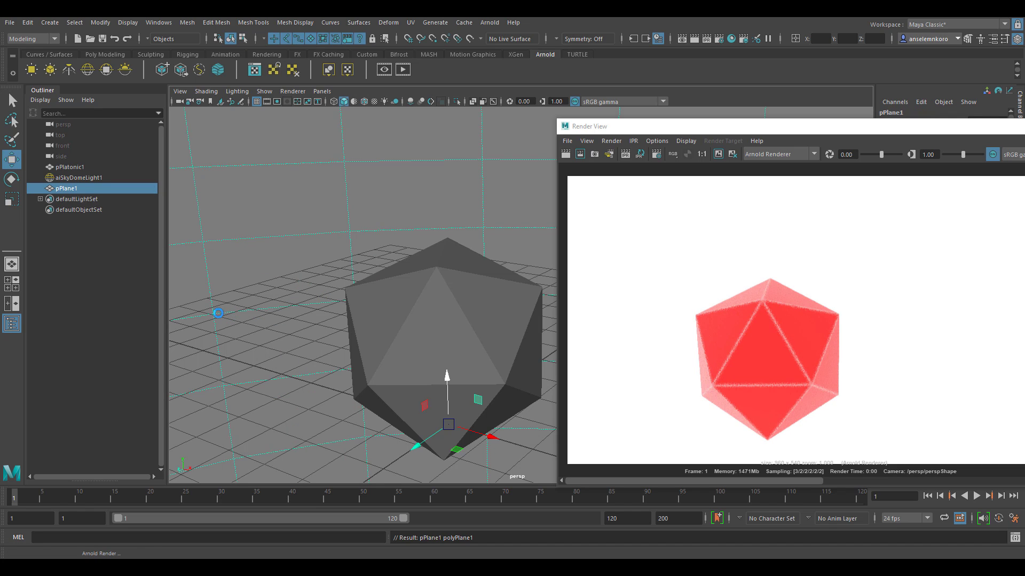
{"action": "scroll", "coordinate": [498, 354], "scroll_direction": "down", "scroll_amount": 3}
{"action": "key", "text": "r"}
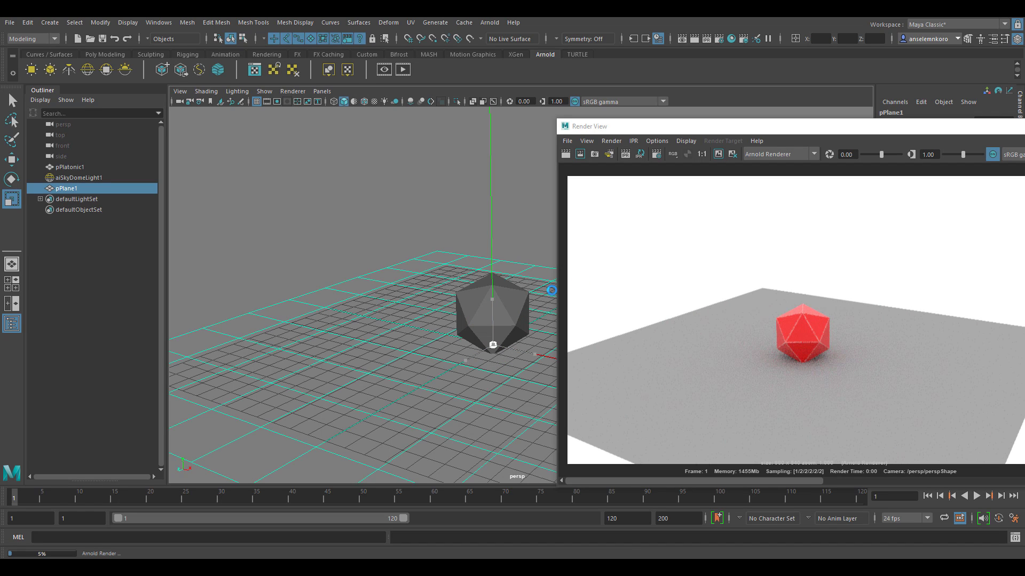
Step: Hide the viewport grid and frame the platonic solid closely for the render
{"action": "left_click", "coordinate": [491, 320]}
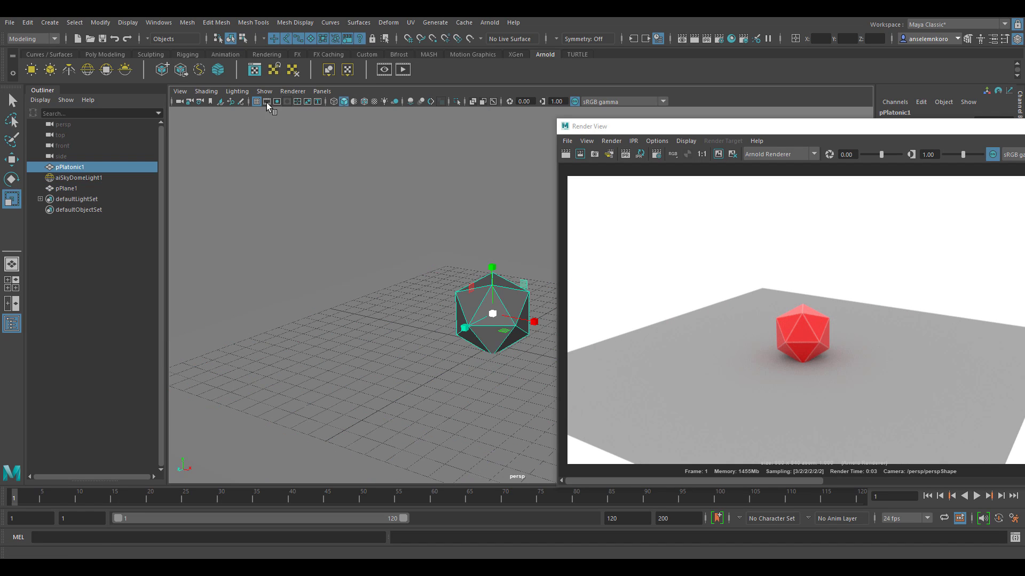
{"action": "key", "text": "f"}
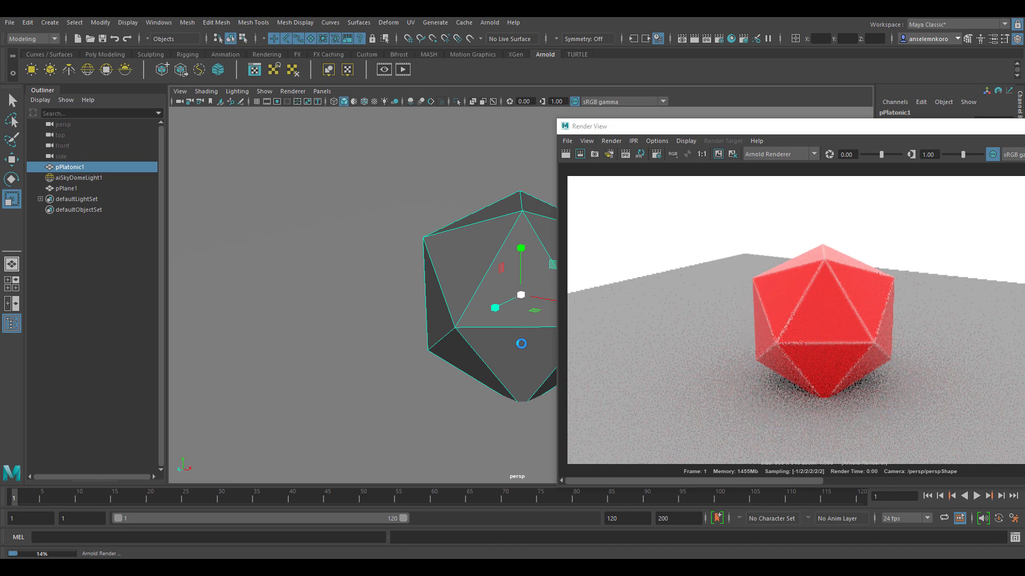
{"action": "middle_click_drag", "start_coordinate": [408, 328], "coordinate": [526, 334], "text": "alt"}
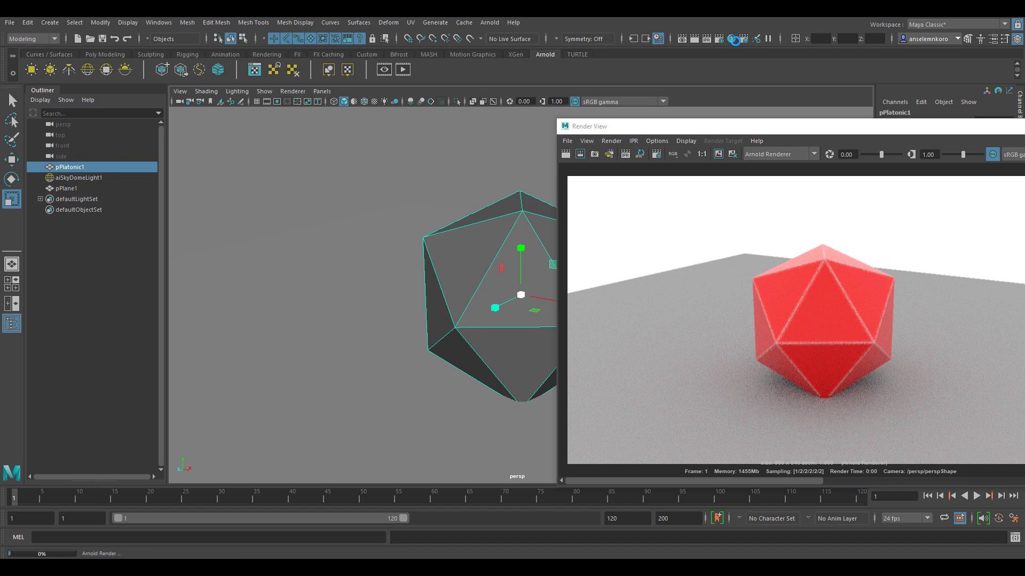
Step: Reopen the Hypershade, make room between aiCurvature1 and aiMixShader1, and create a reverse node there
{"action": "left_click", "coordinate": [731, 39]}
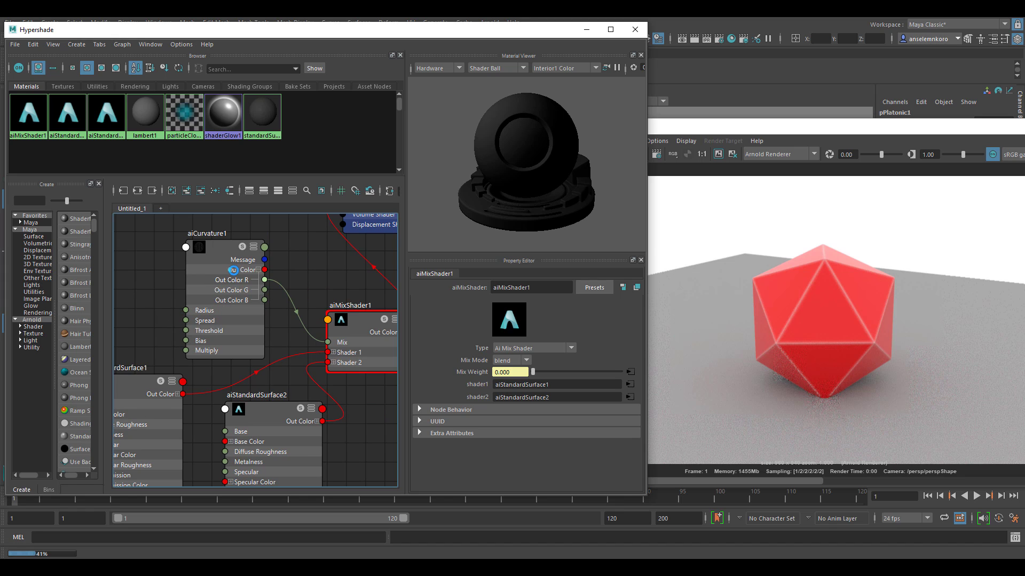
{"action": "left_click_drag", "start_coordinate": [232, 270], "coordinate": [212, 278]}
{"action": "left_click", "coordinate": [356, 330]}
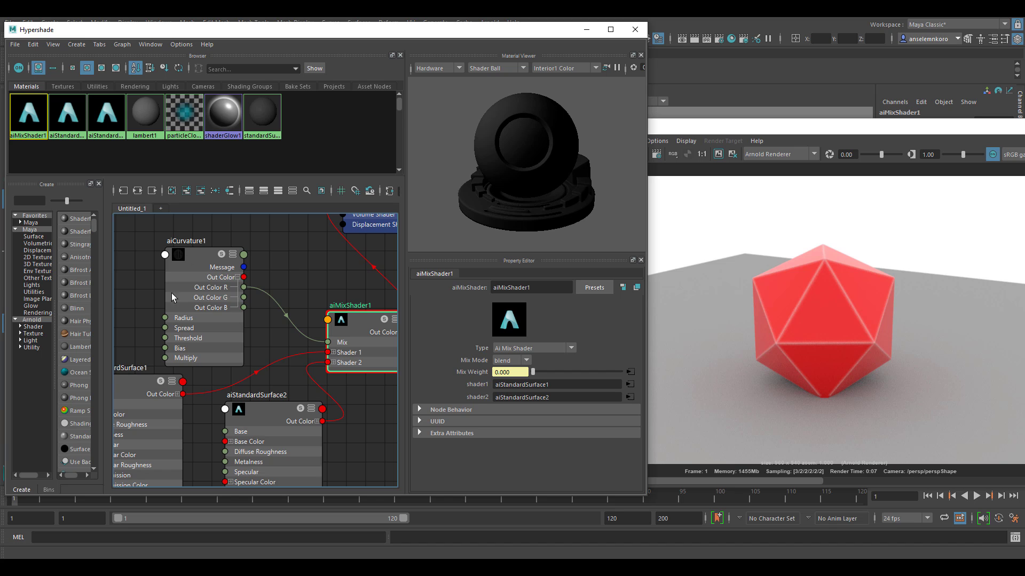
{"action": "left_click_drag", "start_coordinate": [214, 261], "coordinate": [173, 254]}
{"action": "left_click", "coordinate": [237, 339]}
{"action": "key", "text": "Tab"}
{"action": "type", "text": "re"}
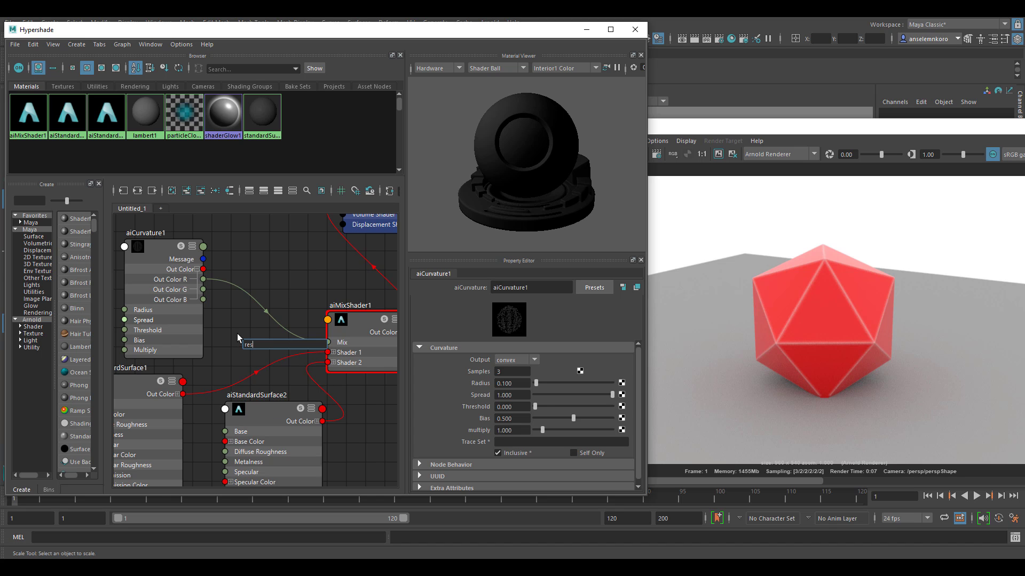
{"action": "type", "text": "v"}
{"action": "key", "text": "Down"}
{"action": "key", "text": "Return"}
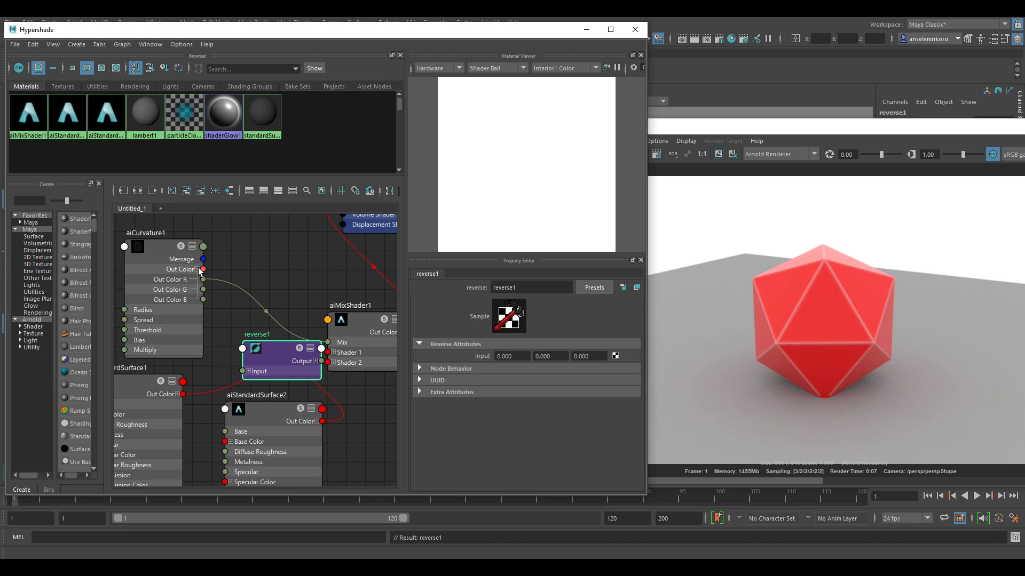
Step: Connect aiCurvature1's Out Color to reverse1's Input and reverse1's Output X to aiMixShader1's Mix
{"action": "left_click", "coordinate": [197, 269]}
{"action": "left_click_drag", "start_coordinate": [203, 269], "coordinate": [328, 342]}
{"action": "left_click", "coordinate": [280, 341]}
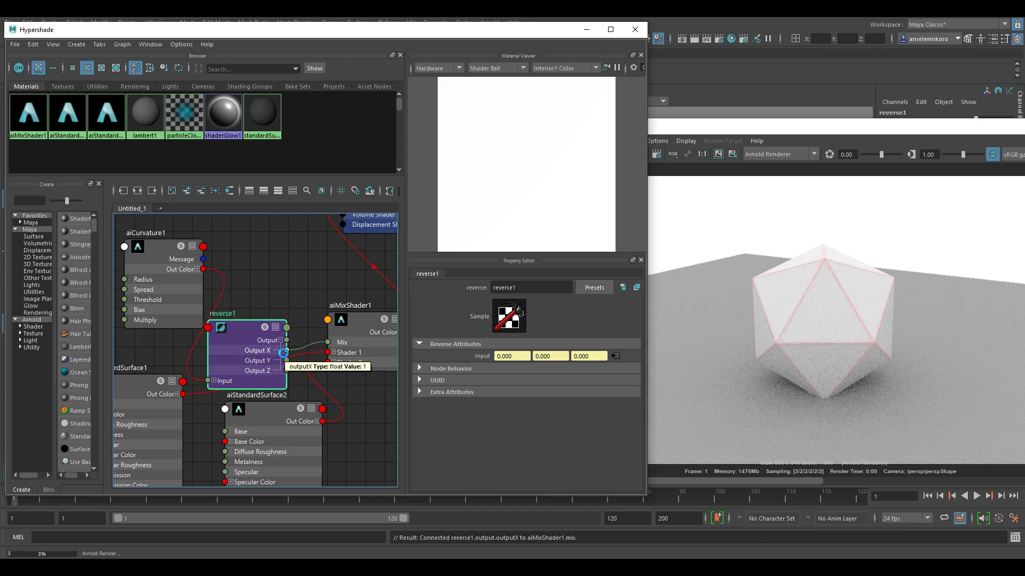
{"action": "left_click_drag", "start_coordinate": [267, 333], "coordinate": [300, 283]}
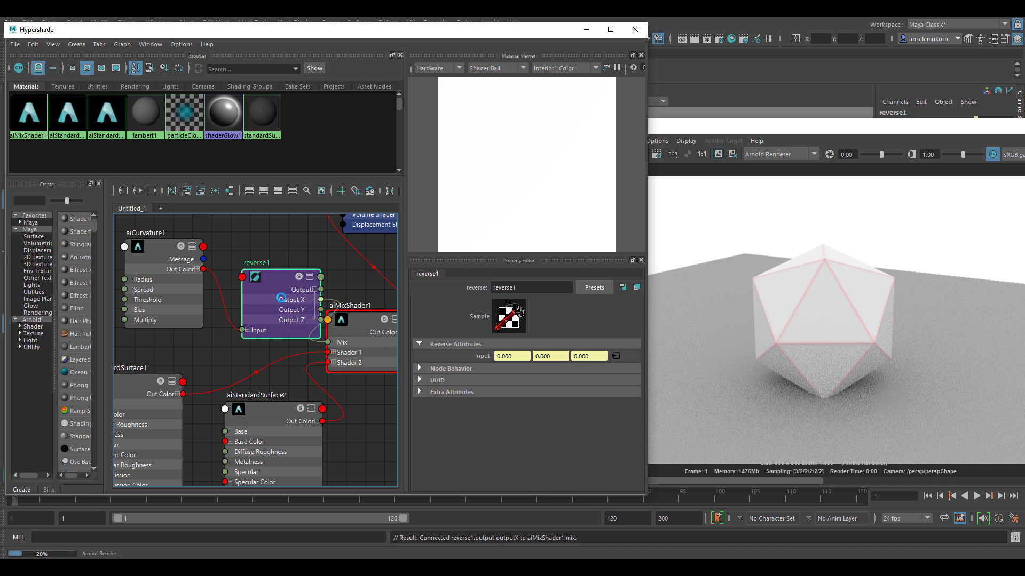
Step: Zoom into the rendered solid and limit the live render to a small region around one front corner
{"action": "left_click", "coordinate": [154, 262]}
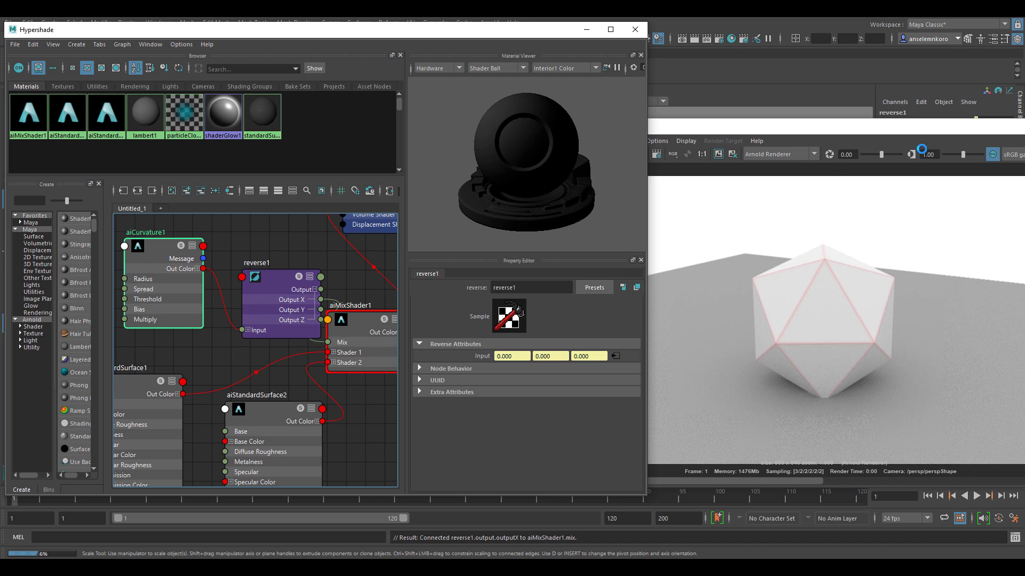
{"action": "left_click_drag", "start_coordinate": [941, 135], "coordinate": [853, 129]}
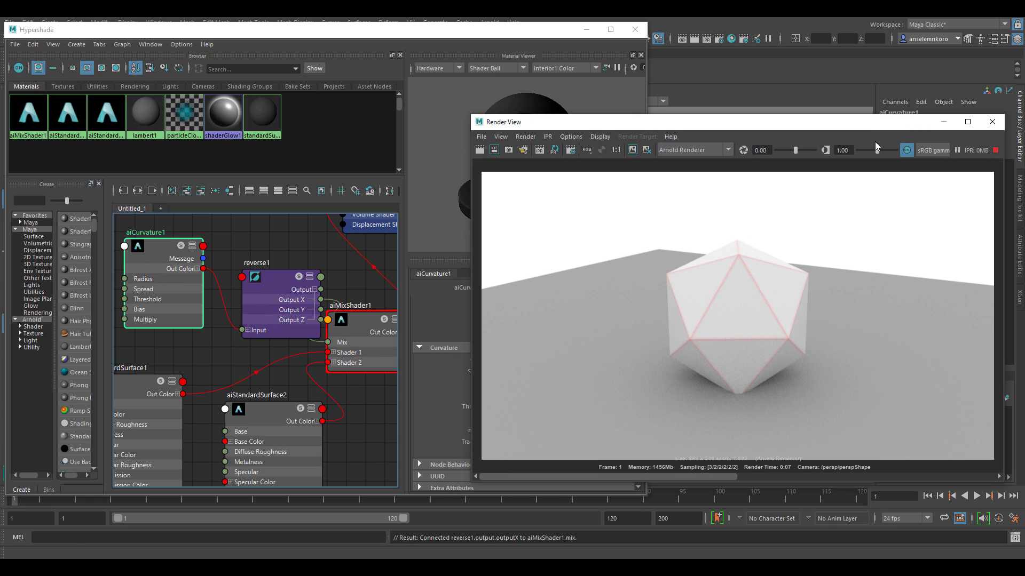
{"action": "scroll", "coordinate": [738, 322], "scroll_direction": "up", "scroll_amount": 4}
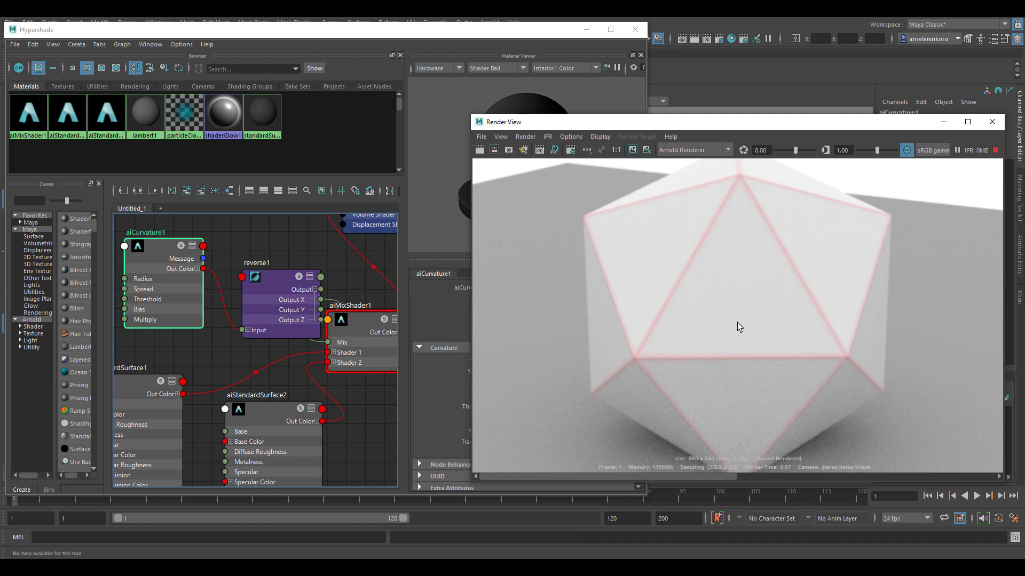
{"action": "left_click_drag", "start_coordinate": [798, 303], "coordinate": [871, 376]}
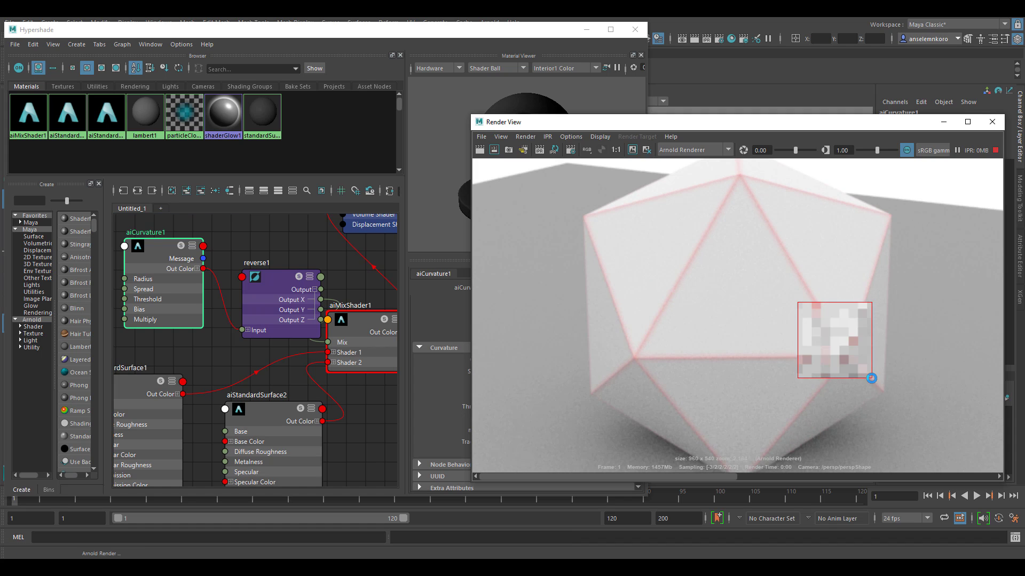
Step: Raise aiCurvature1's Radius to 0.769 and try adjusting its Threshold and Spread
{"action": "left_click", "coordinate": [268, 306]}
{"action": "left_click_drag", "start_coordinate": [268, 307], "coordinate": [247, 307]}
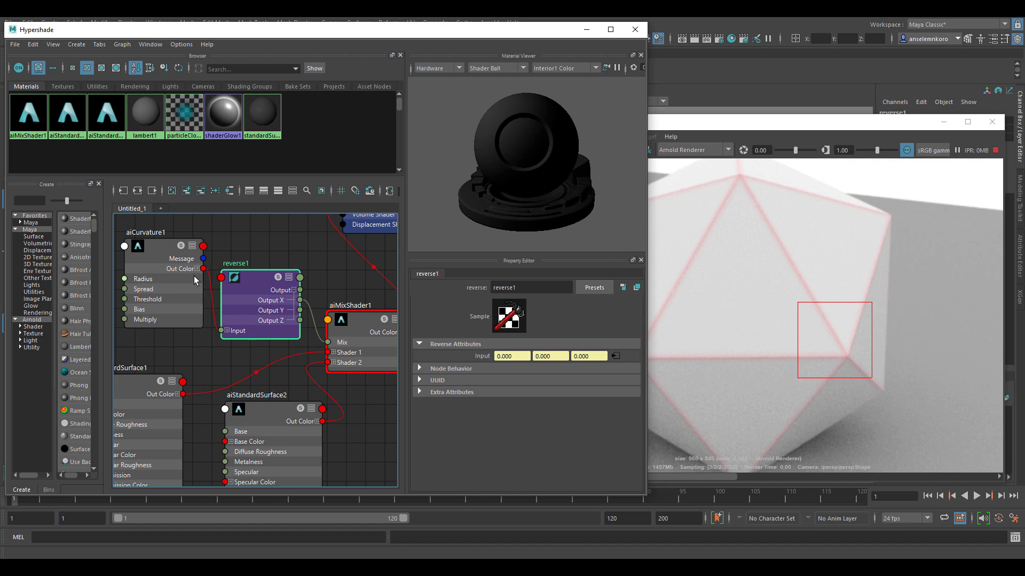
{"action": "left_click", "coordinate": [175, 266]}
{"action": "left_click_drag", "start_coordinate": [537, 383], "coordinate": [547, 383]}
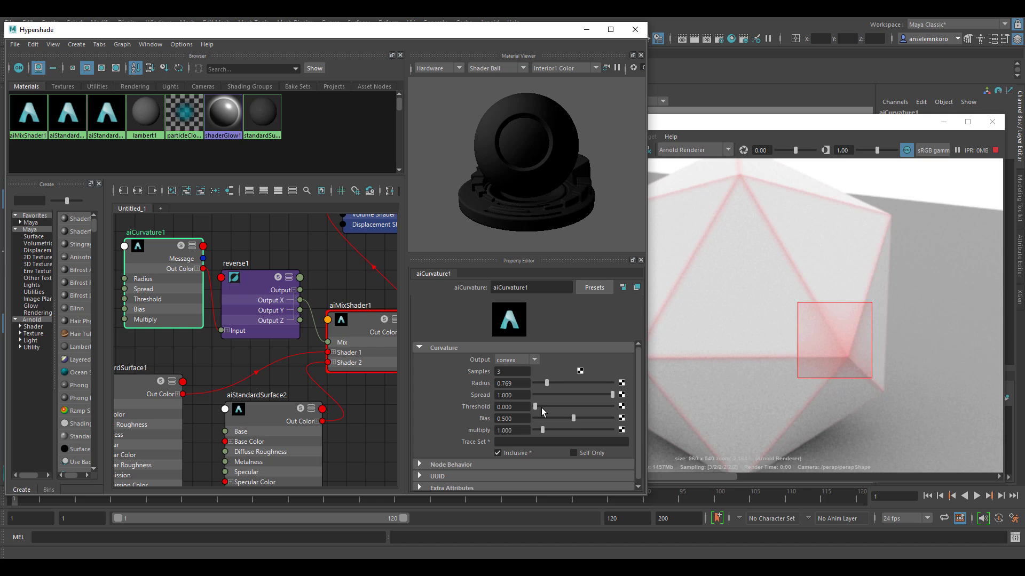
{"action": "mouse_move", "coordinate": [536, 405]}
{"action": "left_mouse_down"}
{"action": "mouse_move", "coordinate": [565, 408]}
{"action": "mouse_move", "coordinate": [532, 408]}
{"action": "left_mouse_up"}
{"action": "mouse_move", "coordinate": [612, 395]}
{"action": "left_mouse_down"}
{"action": "mouse_move", "coordinate": [560, 395]}
{"action": "mouse_move", "coordinate": [615, 393]}
{"action": "left_mouse_up"}
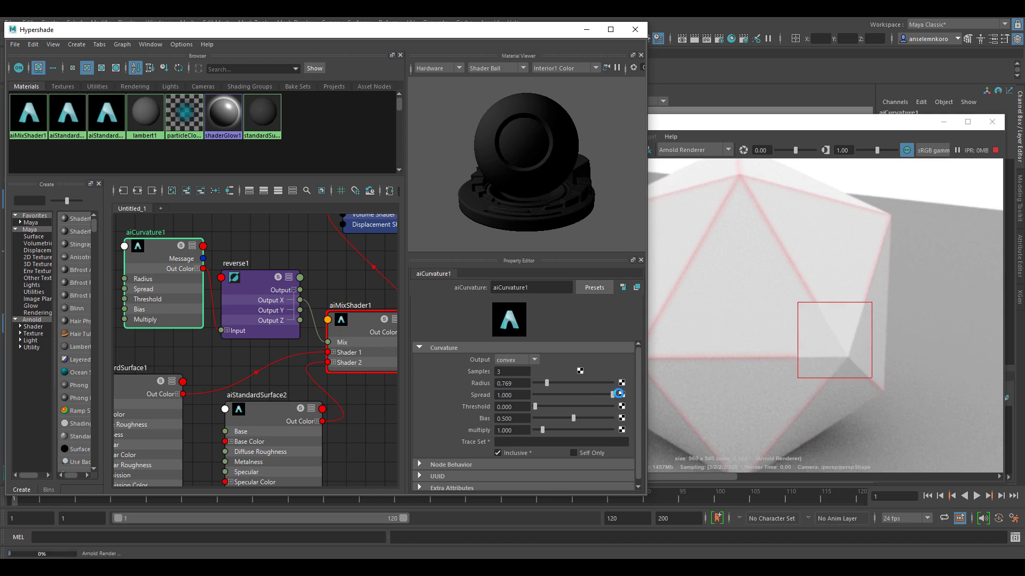
Step: Set aiCurvature1's Samples to 8 and multiply to 3.776, and enlarge the render region around the front corner
{"action": "left_click", "coordinate": [510, 374]}
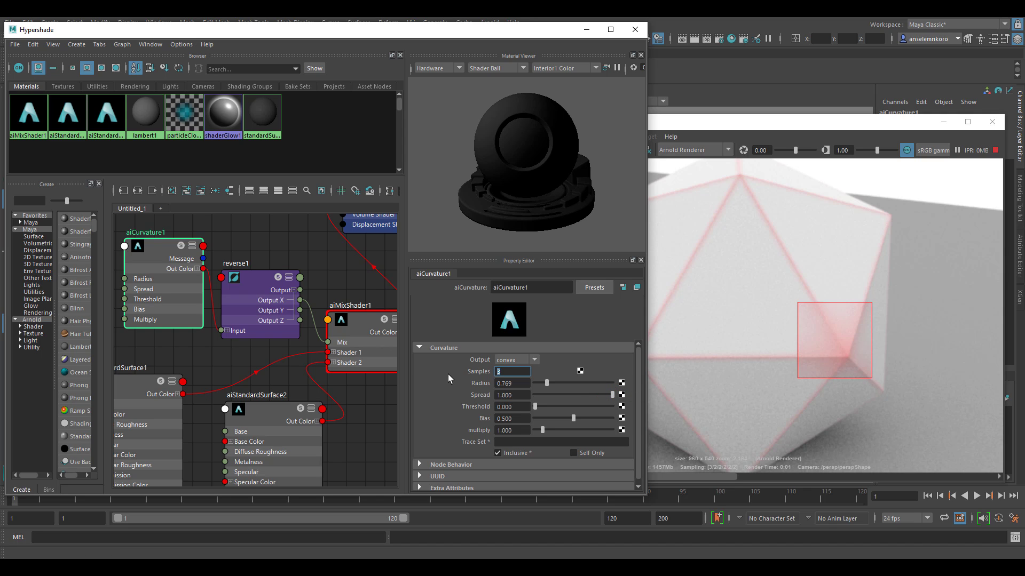
{"action": "type", "text": "5"}
{"action": "type", "text": "8"}
{"action": "key", "text": "Return"}
{"action": "mouse_move", "coordinate": [543, 430]}
{"action": "left_mouse_down"}
{"action": "mouse_move", "coordinate": [576, 433]}
{"action": "mouse_move", "coordinate": [563, 432]}
{"action": "left_mouse_up"}
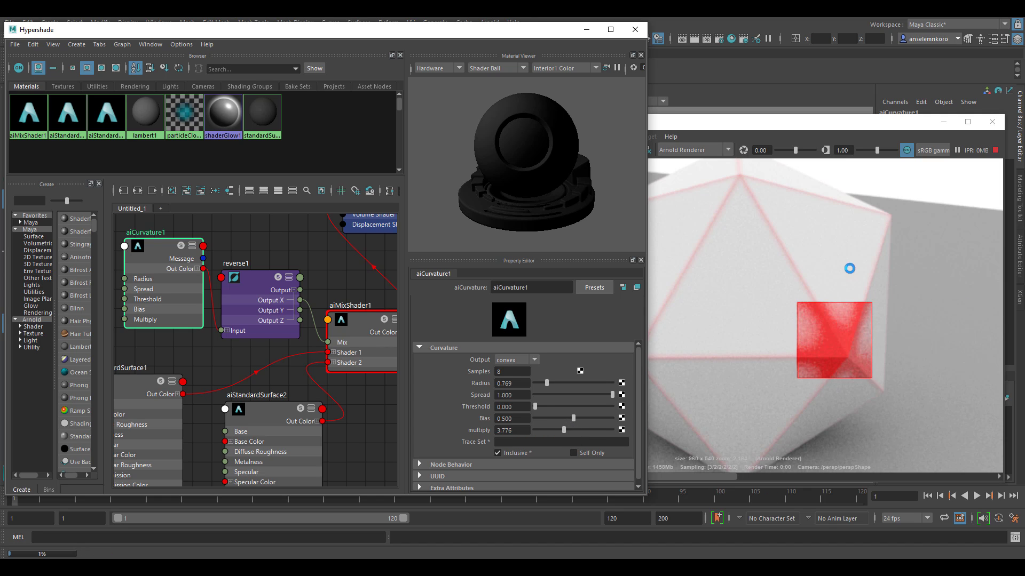
{"action": "left_click_drag", "start_coordinate": [764, 247], "coordinate": [898, 418]}
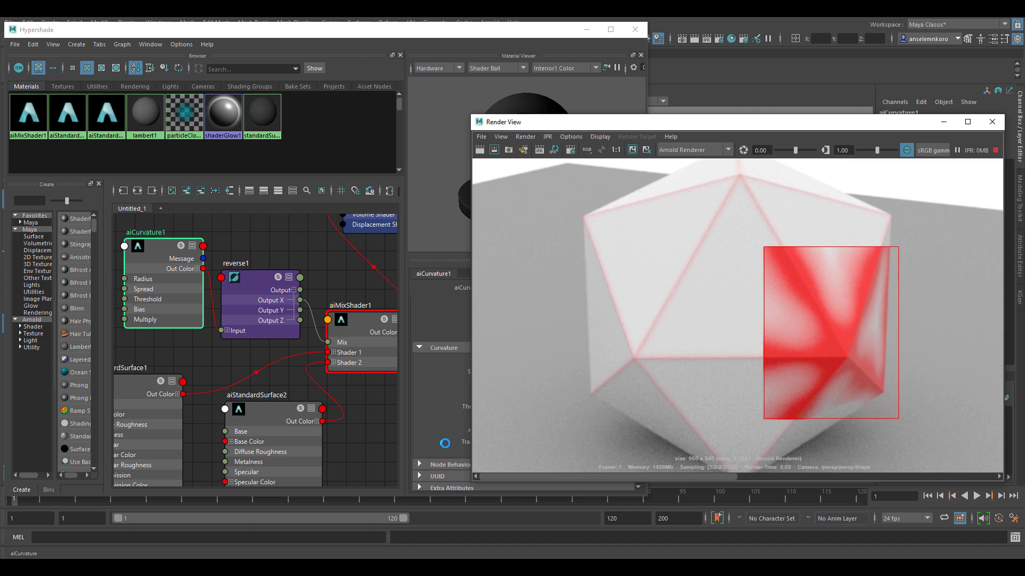
Step: Make room beside aiCurvature1 in the node graph and create a noise texture node there
{"action": "middle_click_drag", "start_coordinate": [177, 346], "coordinate": [286, 377]}
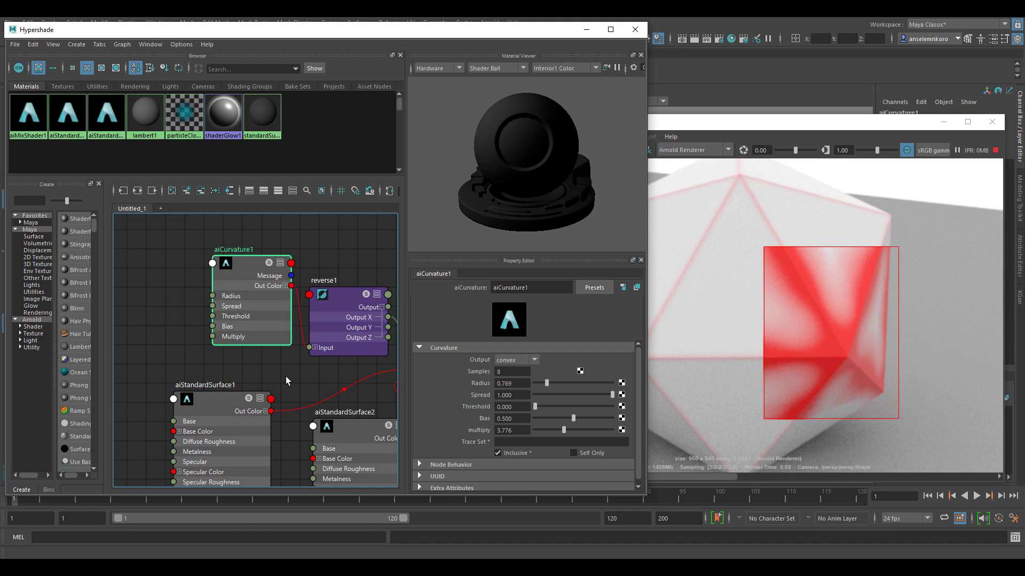
{"action": "middle_click_drag", "start_coordinate": [159, 330], "coordinate": [198, 326]}
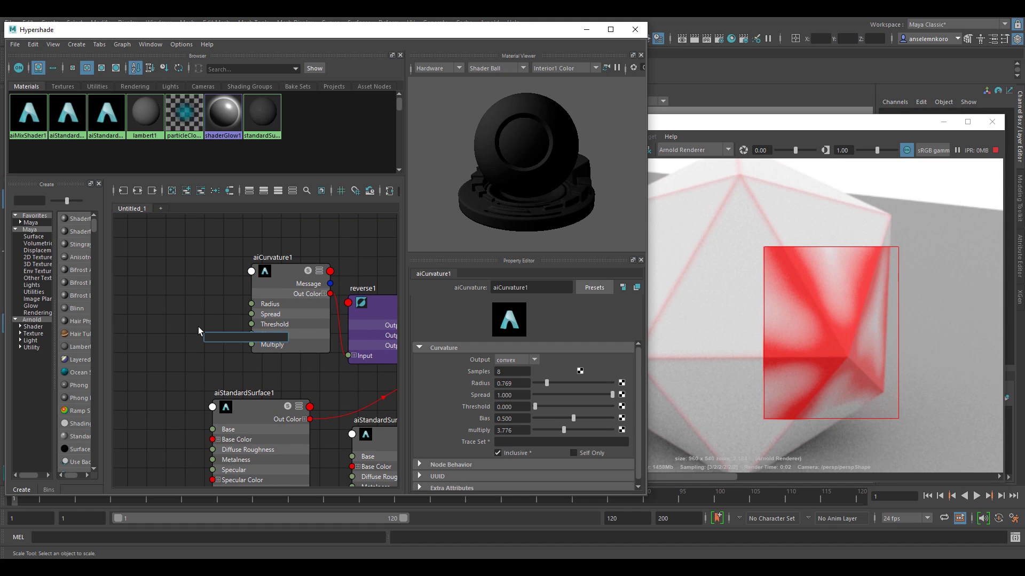
{"action": "key", "text": "Tab"}
{"action": "type", "text": "nois"}
{"action": "key", "text": "Down"}
{"action": "key", "text": "Down"}
{"action": "key", "text": "Down"}
{"action": "key", "text": "Return"}
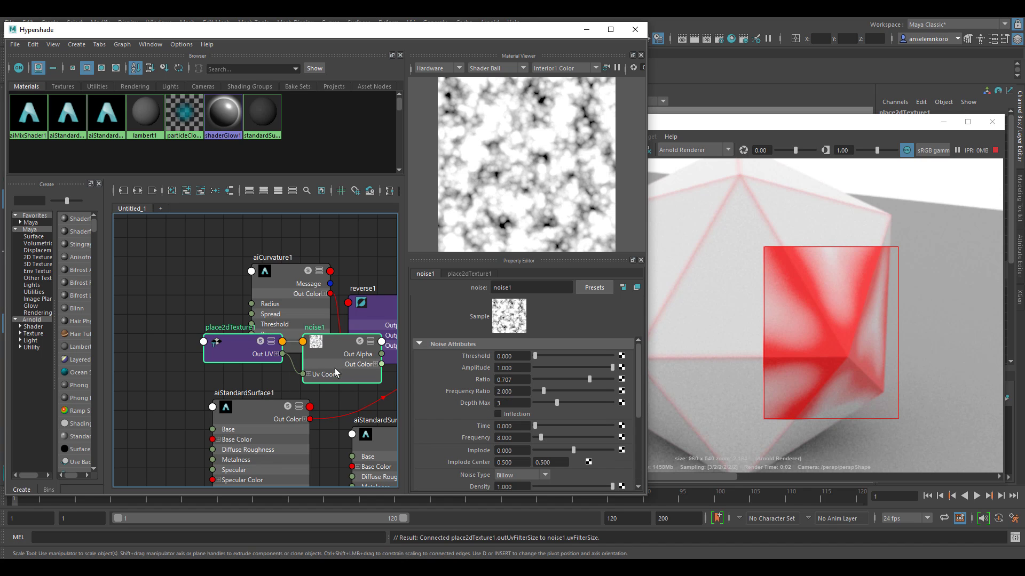
Step: Move the noise nodes clear of aiCurvature1 and connect noise1's Out Alpha to aiCurvature1's Radius
{"action": "left_click_drag", "start_coordinate": [235, 365], "coordinate": [153, 354]}
{"action": "middle_click_drag", "start_coordinate": [268, 387], "coordinate": [219, 405]}
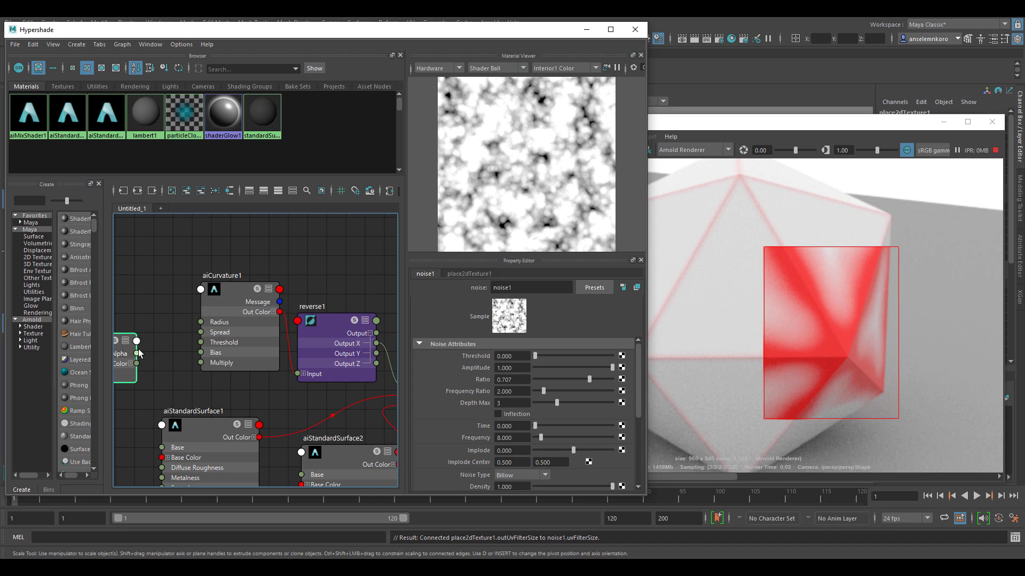
{"action": "left_click_drag", "start_coordinate": [166, 359], "coordinate": [206, 324]}
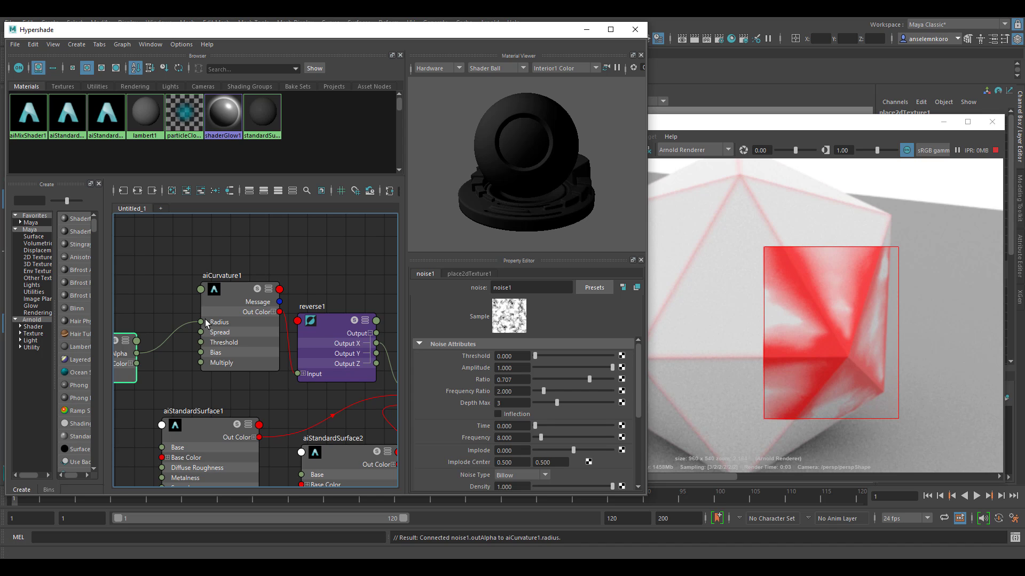
{"action": "left_click", "coordinate": [206, 323]}
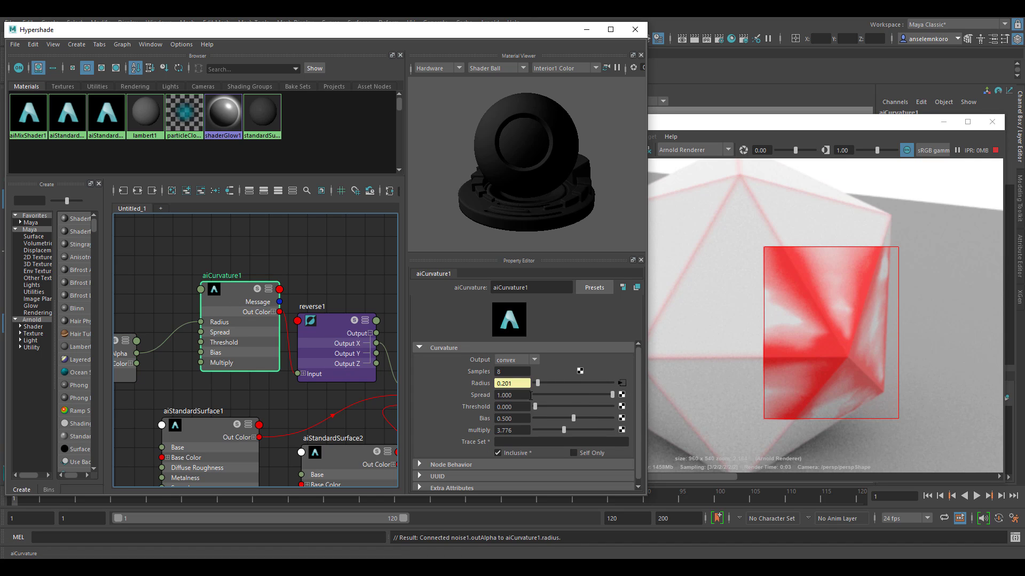
Step: Set noise1's Ratio to 0.161 and its Threshold to 0.287
{"action": "middle_click_drag", "start_coordinate": [175, 354], "coordinate": [248, 360], "text": "alt"}
{"action": "left_click", "coordinate": [158, 350]}
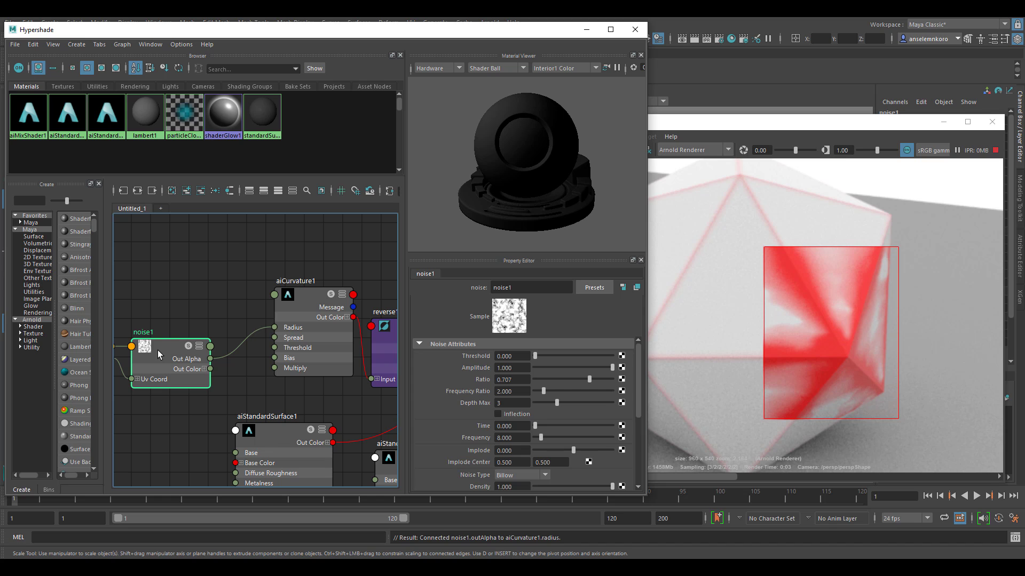
{"action": "left_click_drag", "start_coordinate": [155, 380], "coordinate": [196, 383]}
{"action": "left_click_drag", "start_coordinate": [562, 379], "coordinate": [556, 378]}
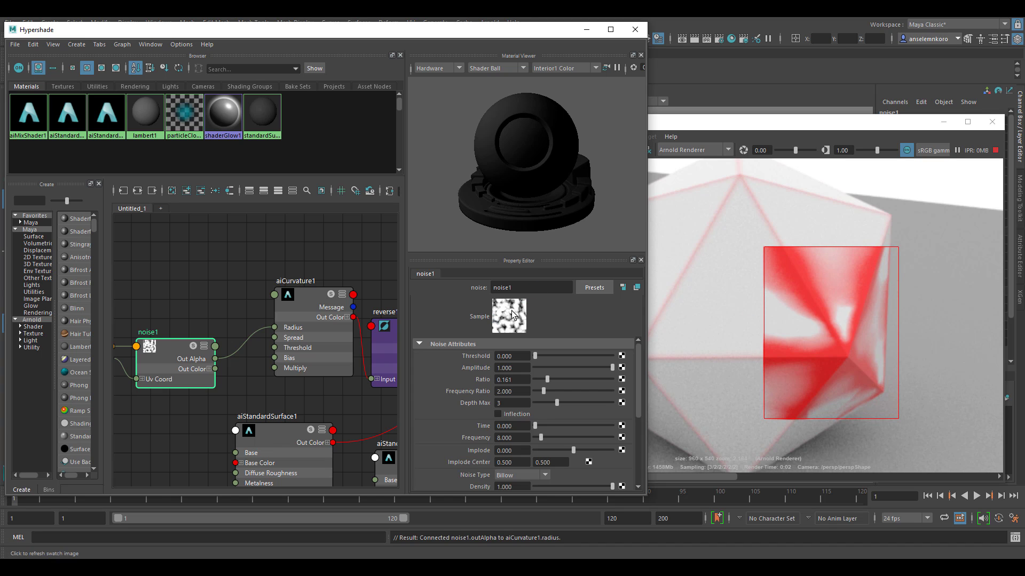
{"action": "left_click", "coordinate": [556, 355]}
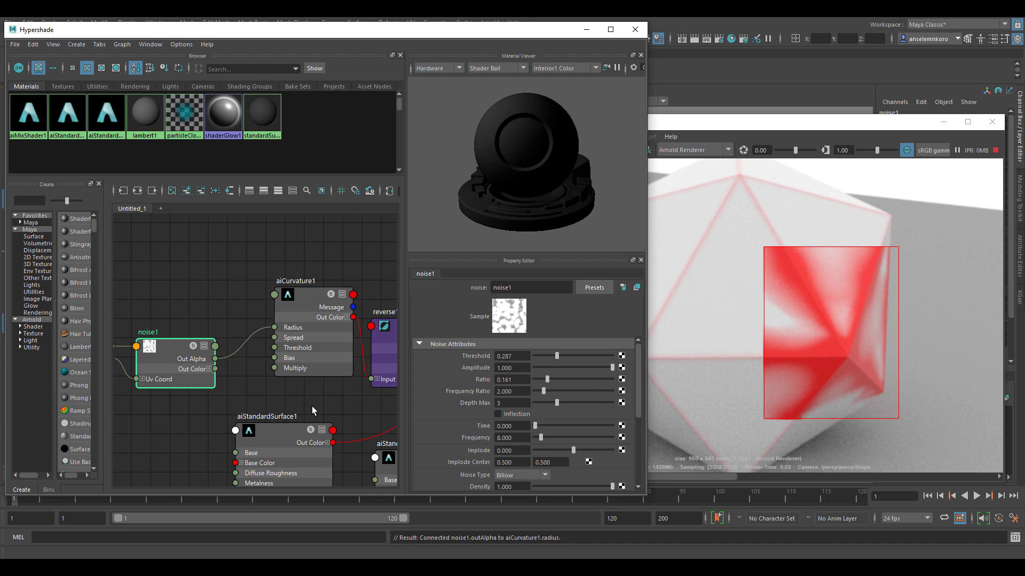
Step: Replace aiStandardSurface1's settings with the Clay preset
{"action": "middle_click_drag", "start_coordinate": [310, 406], "coordinate": [144, 385], "text": "alt"}
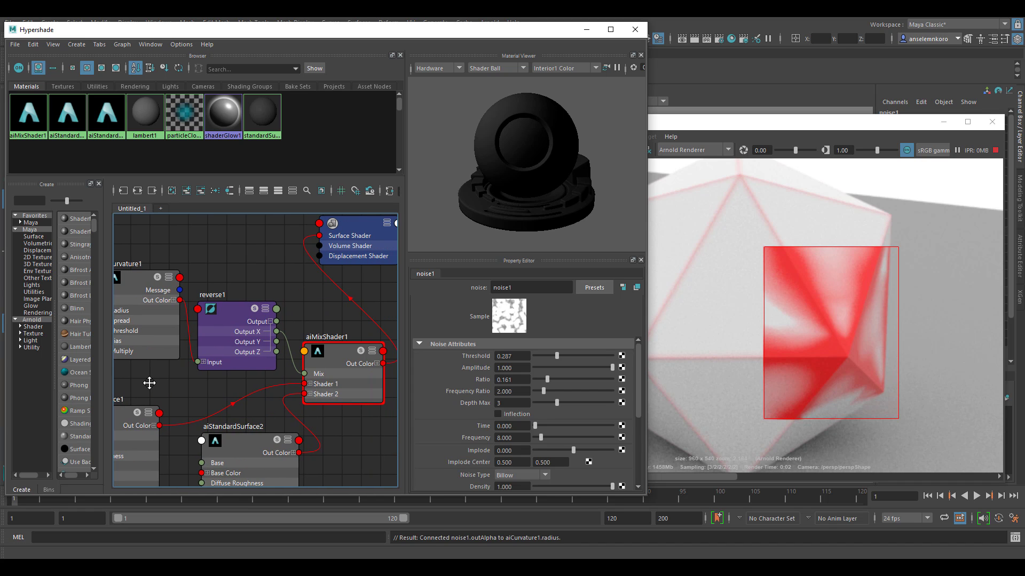
{"action": "mouse_move", "coordinate": [207, 382]}
{"action": "middle_mouse_down", "text": "alt"}
{"action": "mouse_move", "coordinate": [359, 389]}
{"action": "mouse_move", "coordinate": [206, 379]}
{"action": "middle_mouse_up", "text": "alt"}
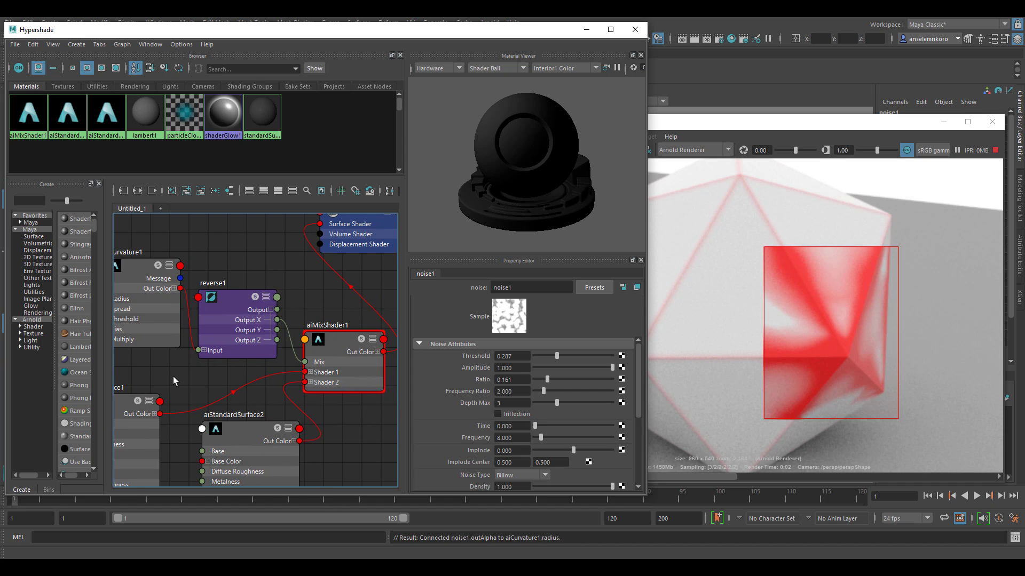
{"action": "middle_click_drag", "start_coordinate": [109, 408], "coordinate": [260, 353], "text": "alt"}
{"action": "left_click", "coordinate": [260, 354]}
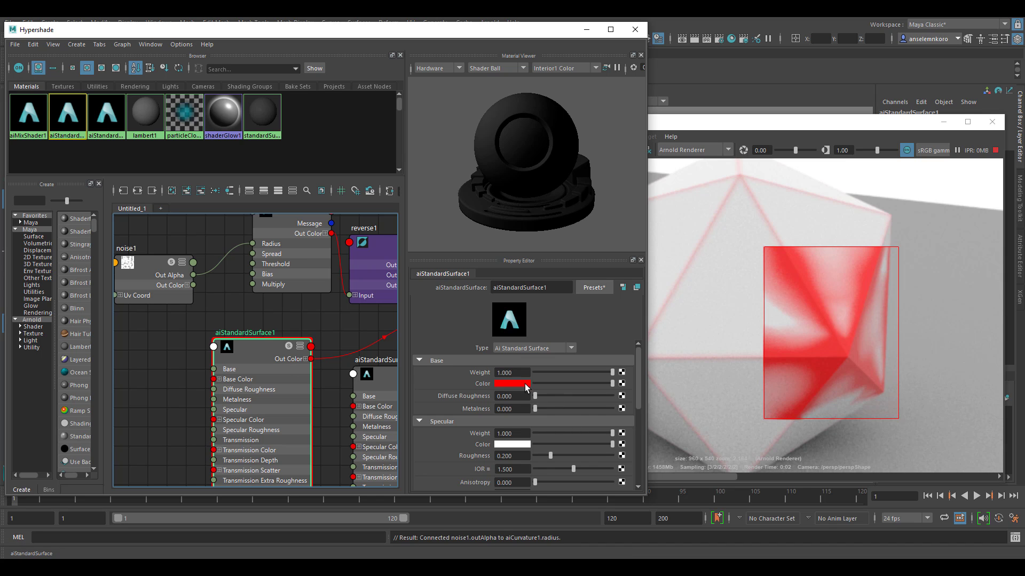
{"action": "left_click", "coordinate": [564, 334]}
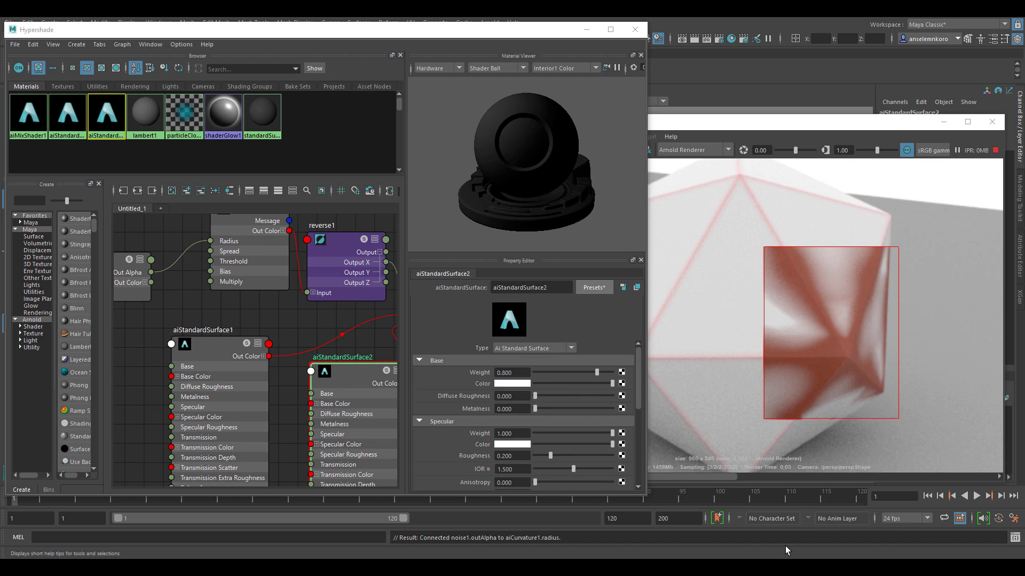
Step: Shift aiStandardSurface2 slightly in the node graph and rename aiStandardSurface1 to clay
{"action": "left_click_drag", "start_coordinate": [372, 380], "coordinate": [358, 386]}
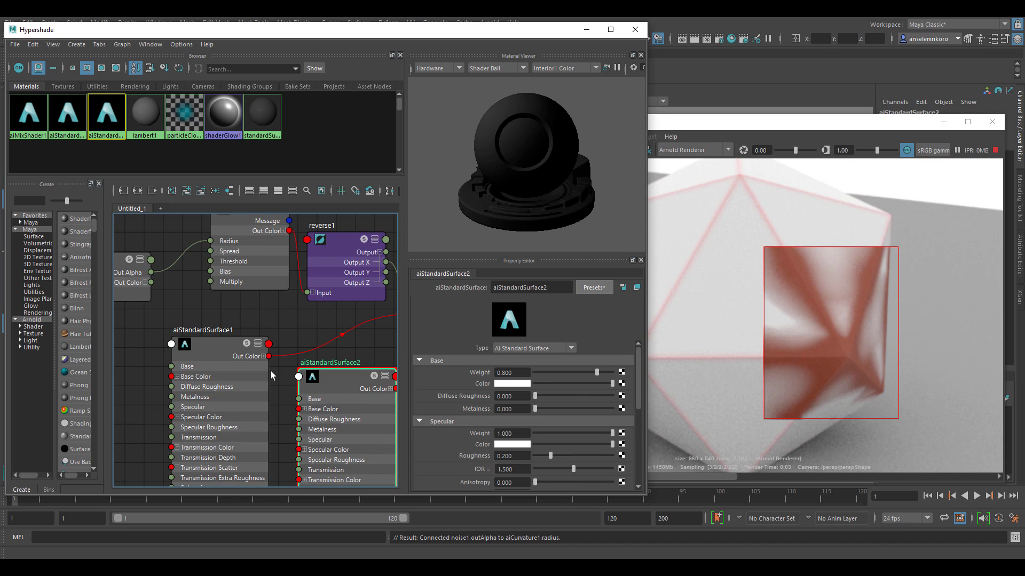
{"action": "left_click", "coordinate": [245, 345]}
{"action": "left_click", "coordinate": [505, 291]}
{"action": "double_click", "coordinate": [504, 293]}
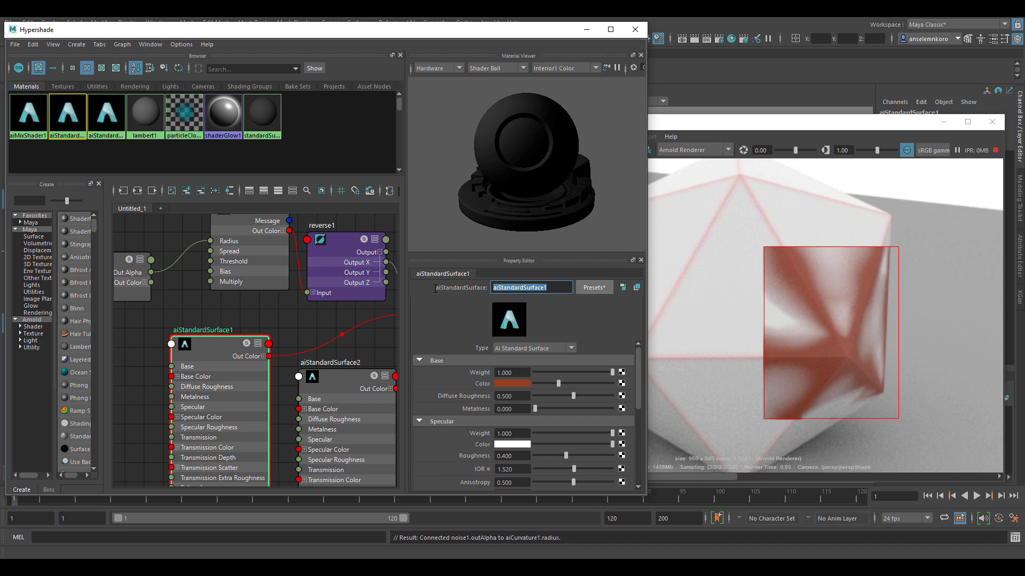
{"action": "type", "text": "clay"}
{"action": "key", "text": "Return"}
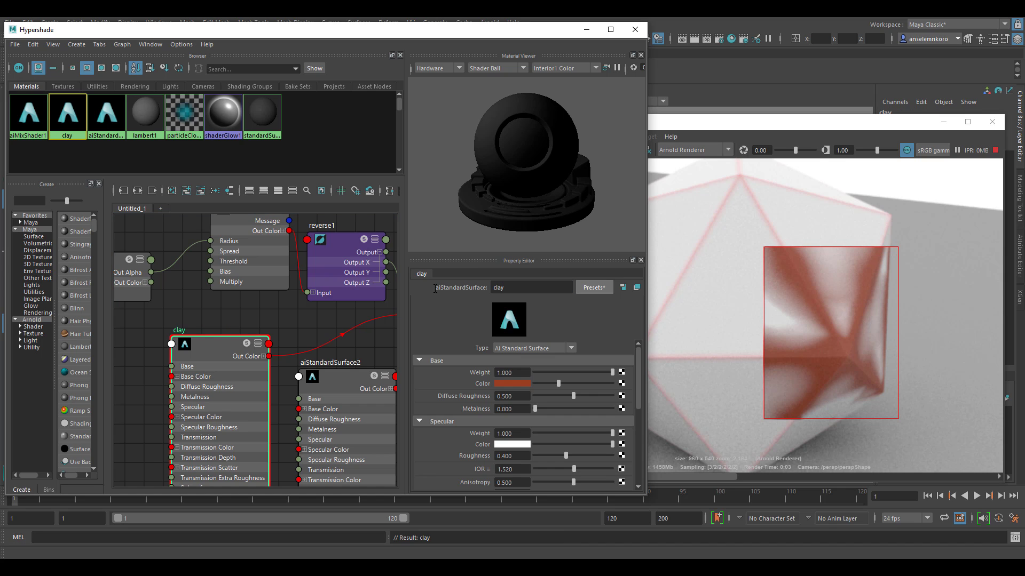
Step: Try the Glass preset on aiStandardSurface2, replacing its settings
{"action": "left_click", "coordinate": [354, 381]}
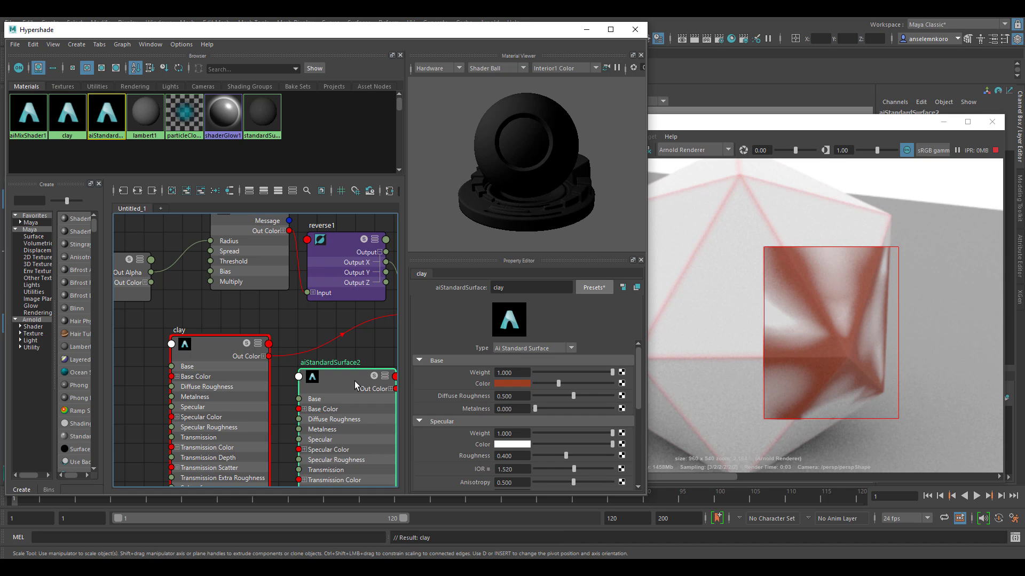
{"action": "left_click", "coordinate": [597, 289]}
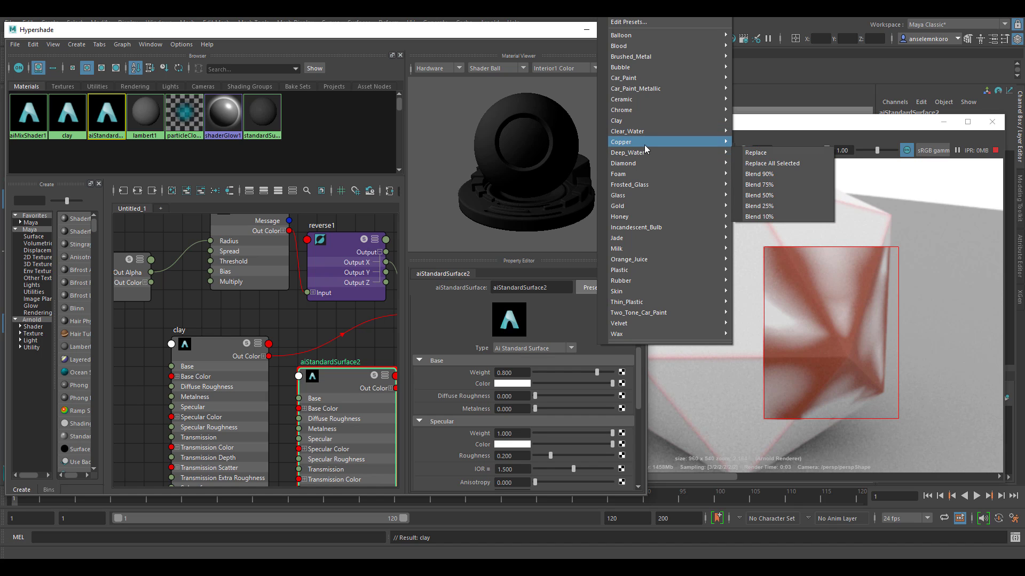
{"action": "mouse_move", "coordinate": [640, 166]}
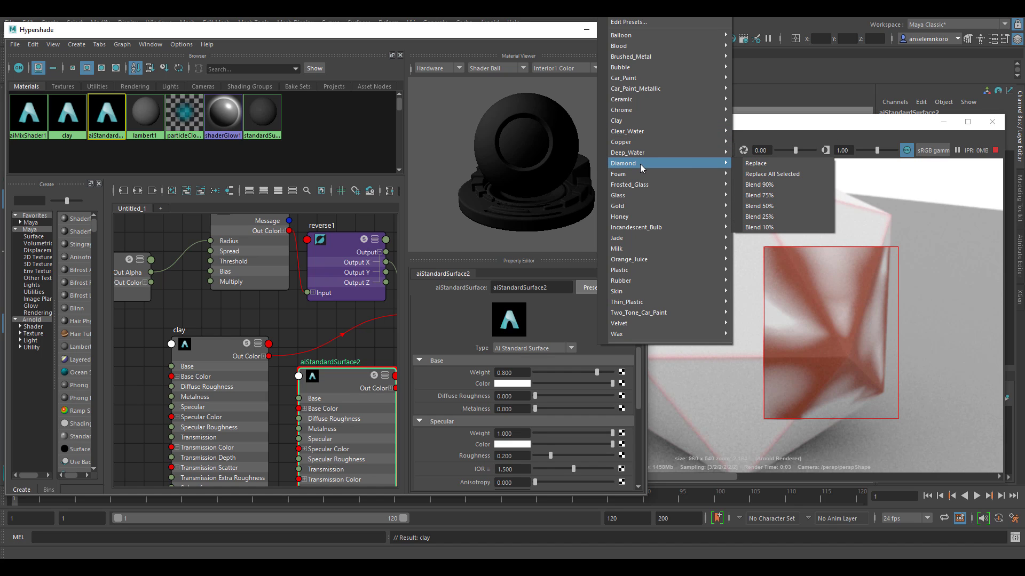
{"action": "mouse_move", "coordinate": [636, 198]}
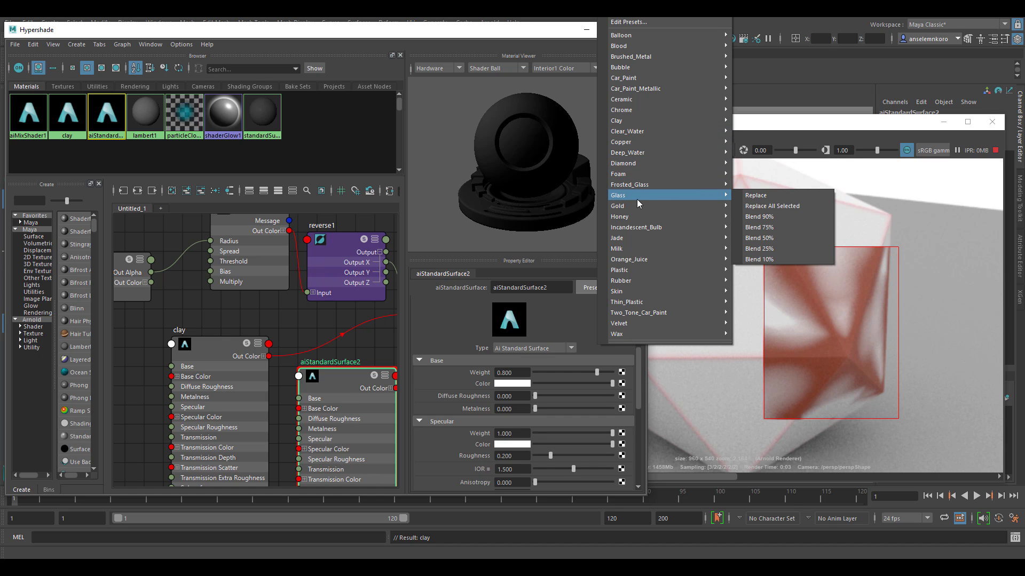
{"action": "left_click", "coordinate": [760, 200]}
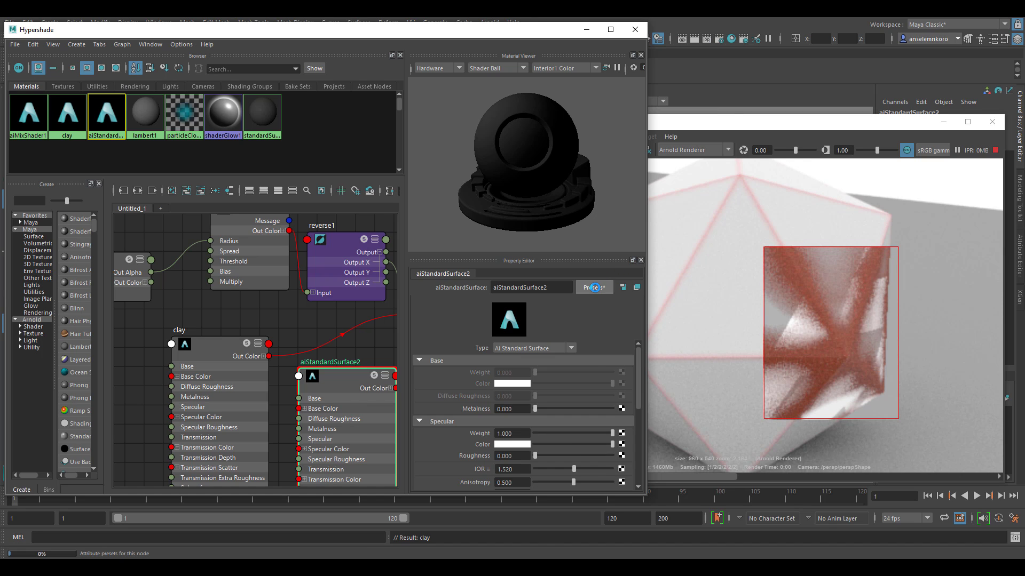
Step: Replace aiStandardSurface2's settings with the Gold preset
{"action": "left_click", "coordinate": [595, 287]}
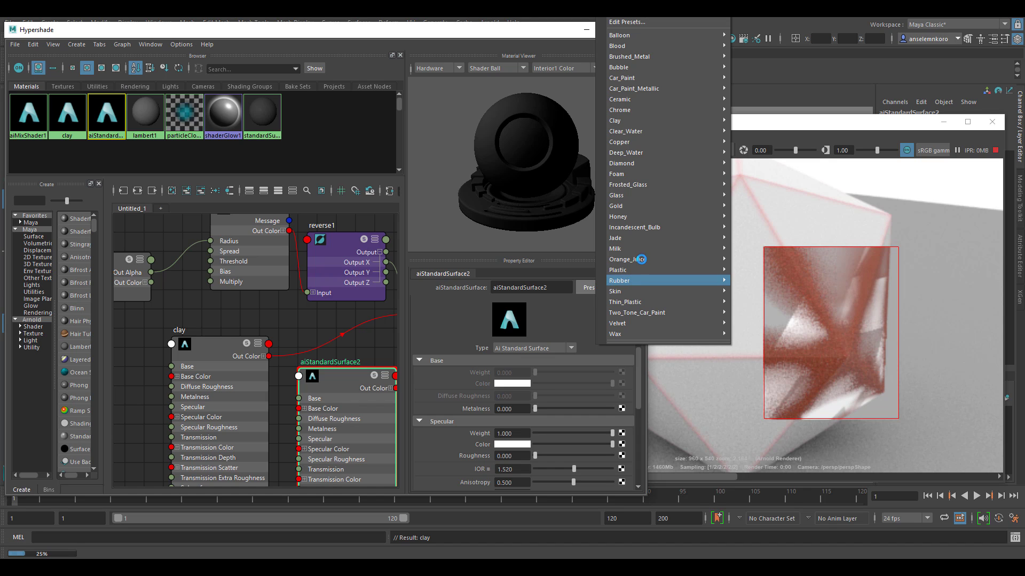
{"action": "mouse_move", "coordinate": [638, 206]}
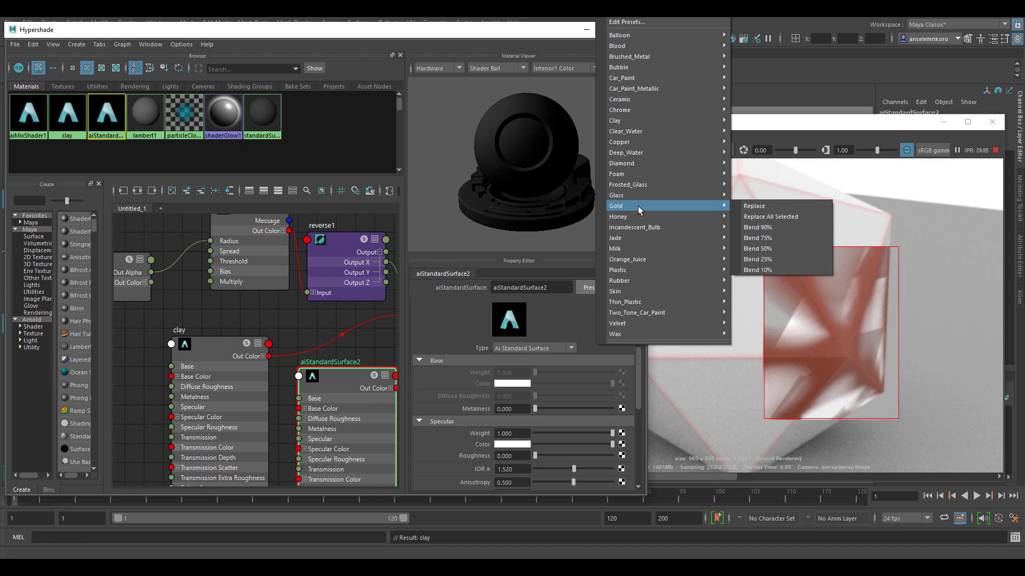
{"action": "left_click", "coordinate": [772, 207]}
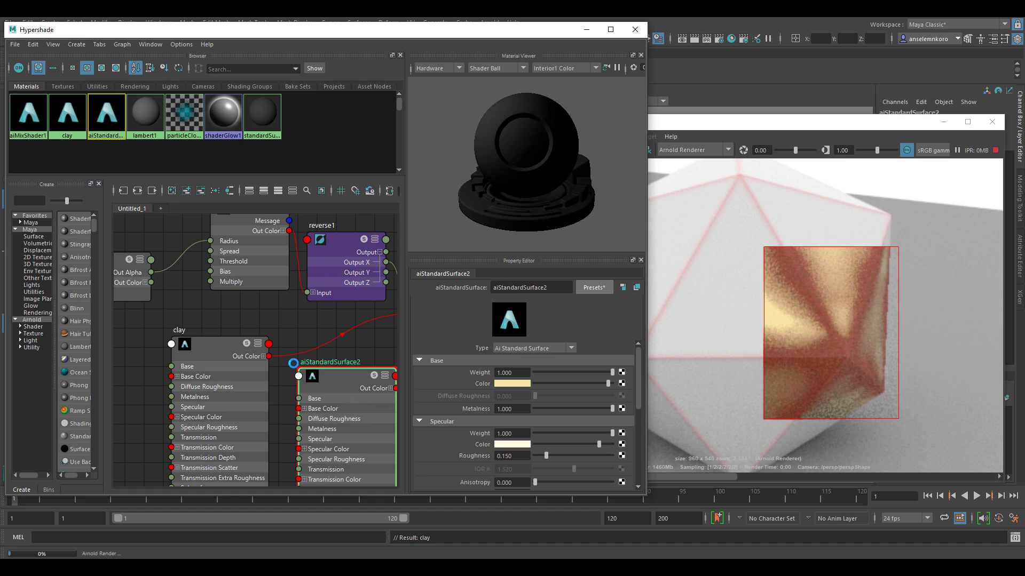
Step: Set aiCurvature1's multiply to 2.238 and open its Output choices
{"action": "scroll", "coordinate": [267, 299], "scroll_direction": "down", "scroll_amount": 2}
{"action": "left_click", "coordinate": [252, 262]}
{"action": "left_click_drag", "start_coordinate": [552, 431], "coordinate": [552, 431]}
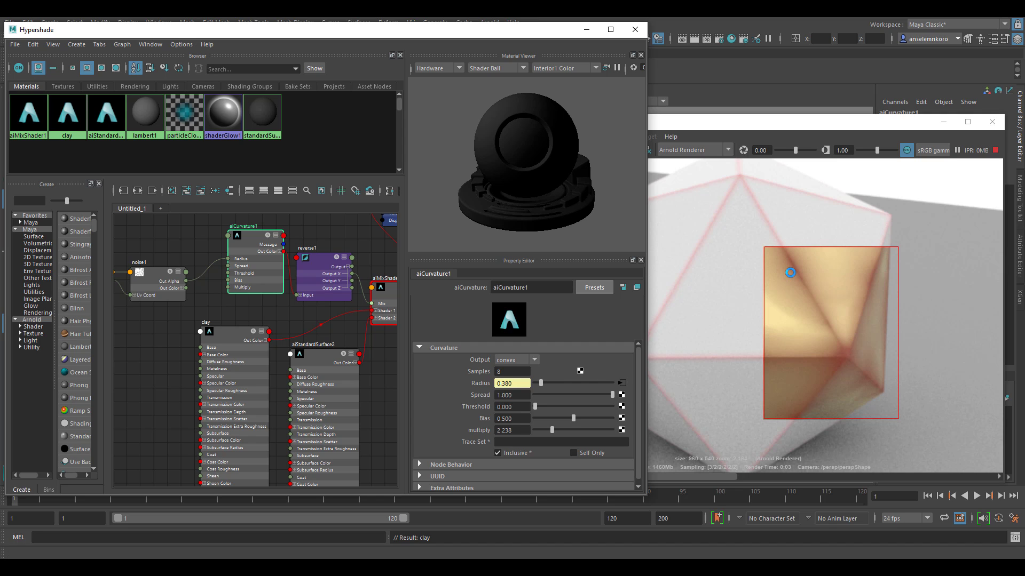
{"action": "left_click", "coordinate": [529, 362]}
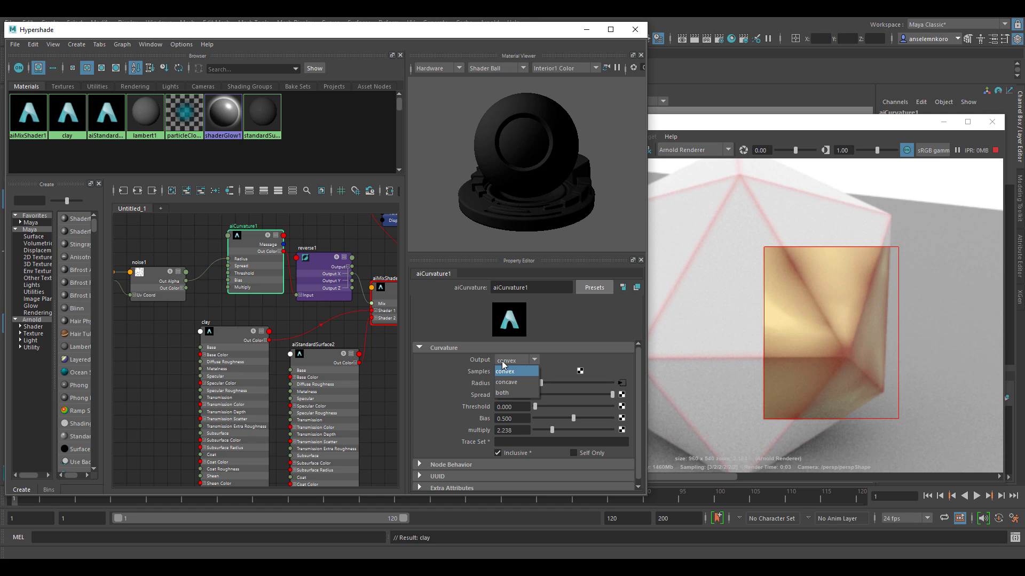
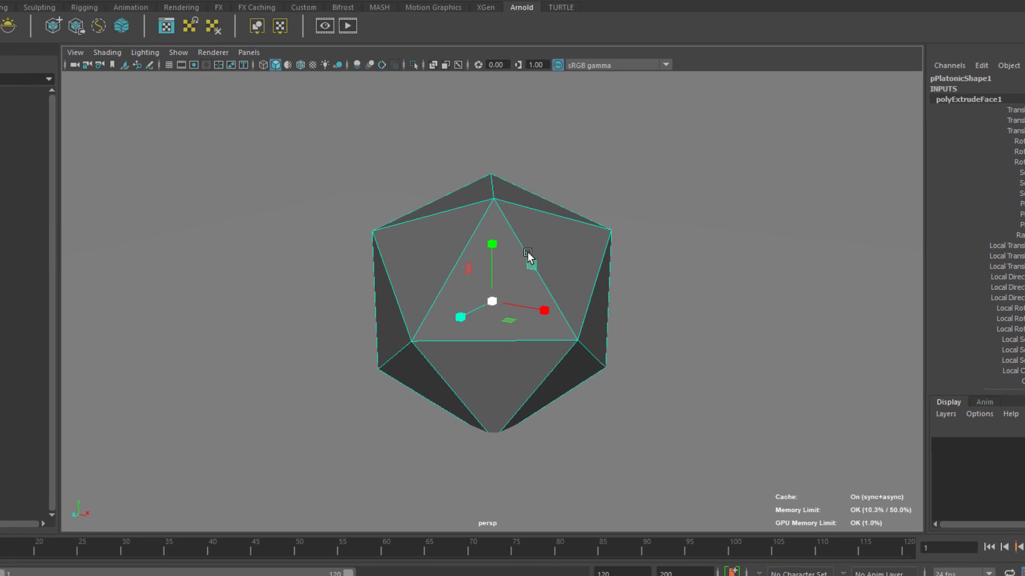
Step: Inset every face of the icosahedron separately with a 0.12 Offset extrusion, and extrude the inset faces again with a Thickness of -0.12
{"action": "key", "text": "ctrl+e"}
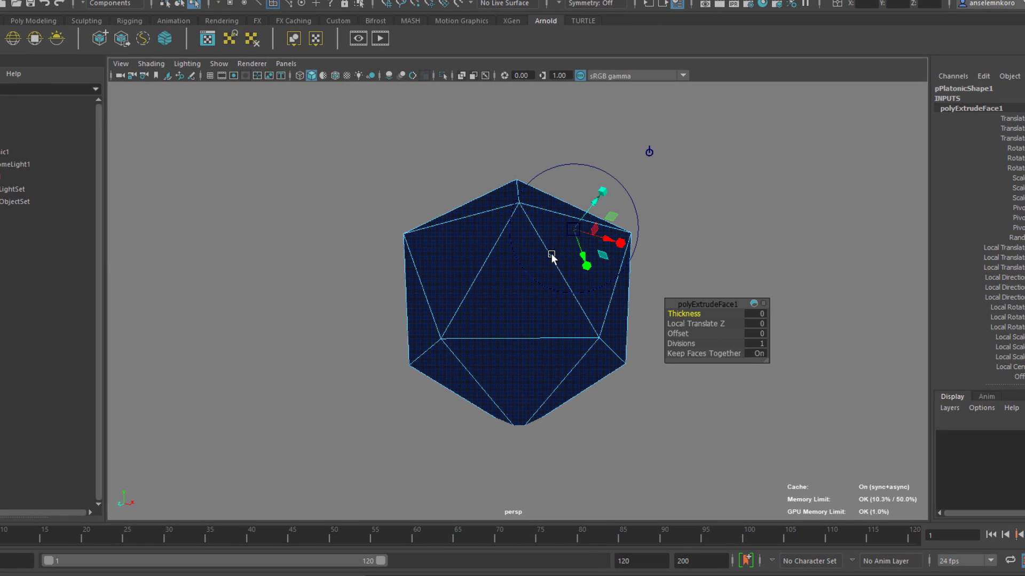
{"action": "left_click", "coordinate": [760, 353]}
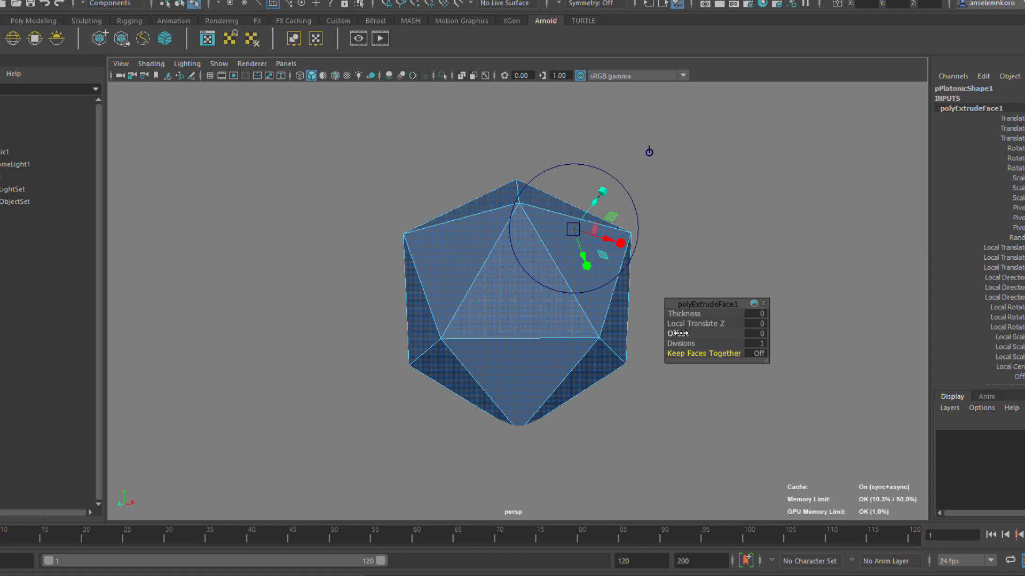
{"action": "left_click_drag", "start_coordinate": [678, 333], "coordinate": [688, 335]}
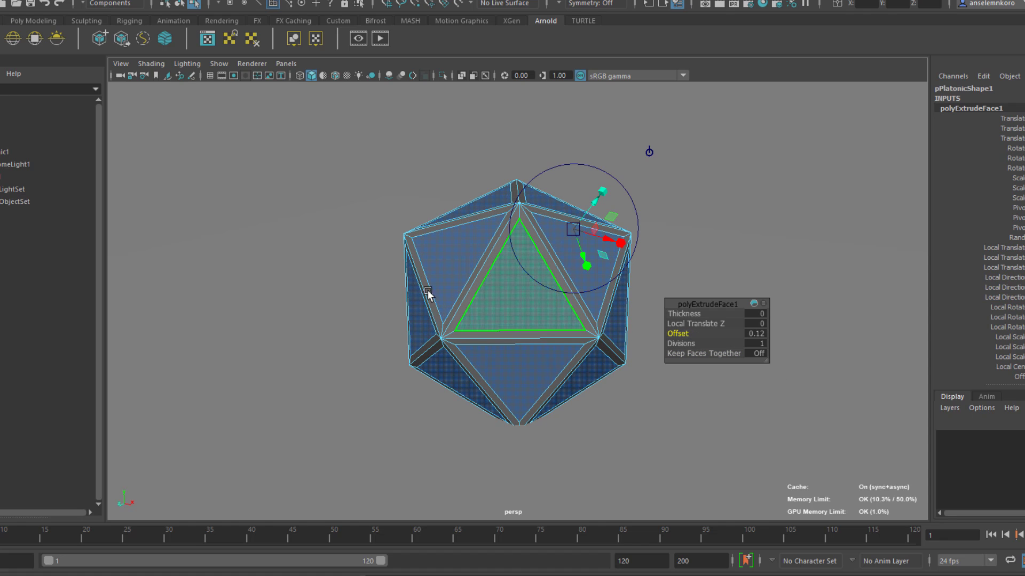
{"action": "key", "text": "ctrl+e"}
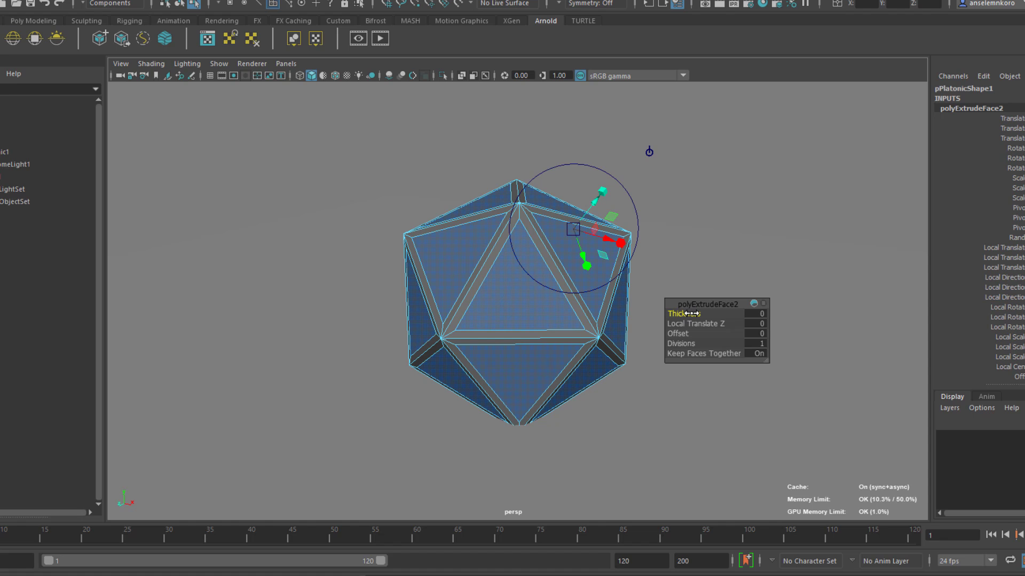
{"action": "left_click_drag", "start_coordinate": [691, 313], "coordinate": [684, 314]}
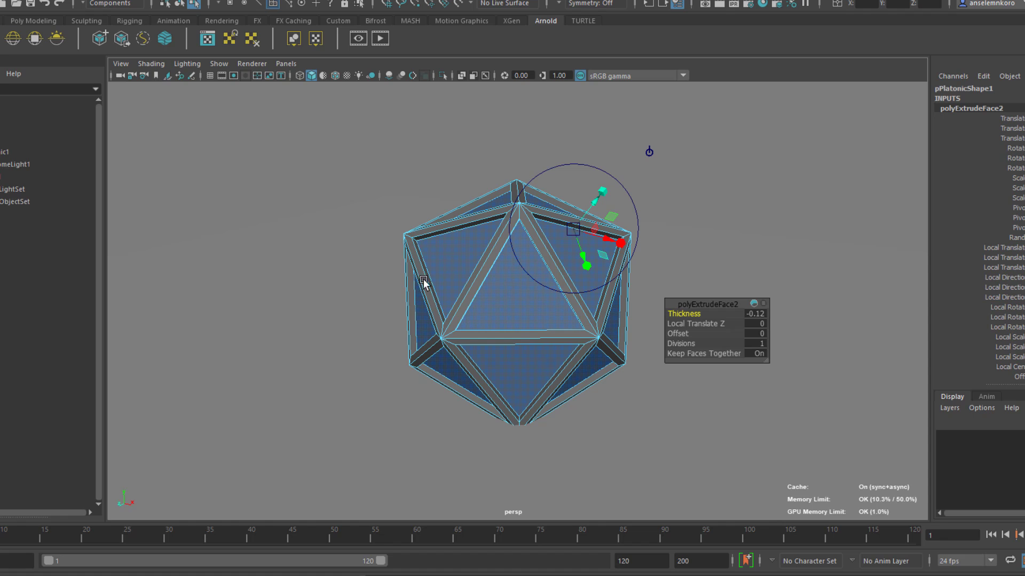
Step: Return the icosahedron to object mode, reopen Hypershade and Render View side by side, and resume the live Arnold render
{"action": "left_click_drag", "start_coordinate": [424, 286], "coordinate": [491, 297], "text": "alt"}
{"action": "right_click_drag", "start_coordinate": [492, 270], "coordinate": [582, 253]}
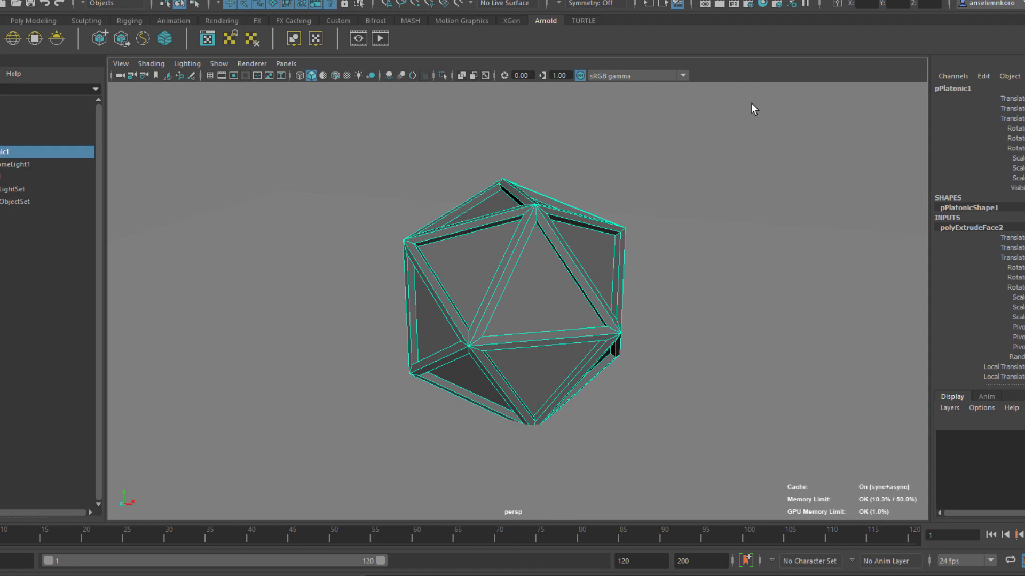
{"action": "left_click", "coordinate": [762, 4]}
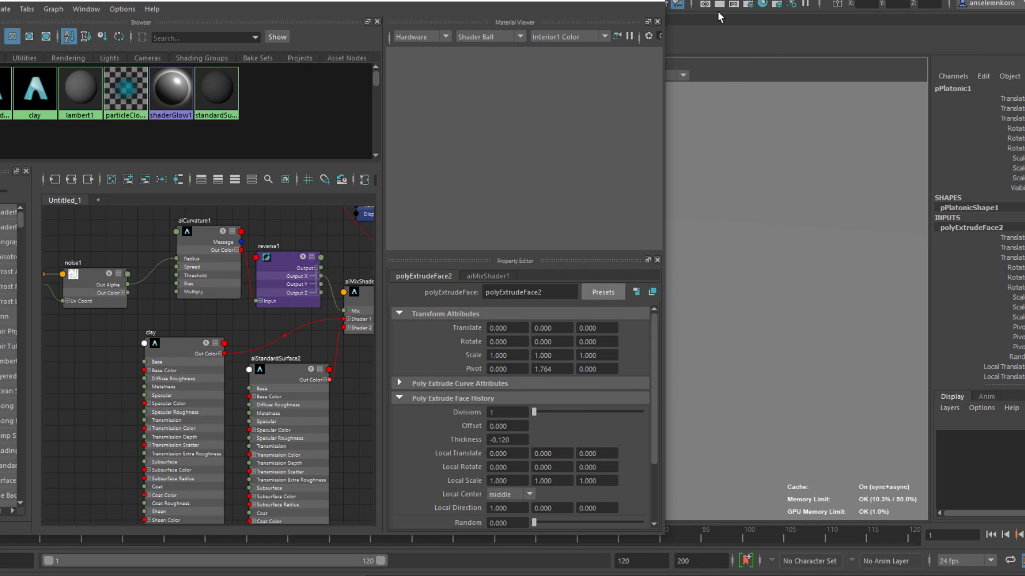
{"action": "left_click", "coordinate": [719, 6]}
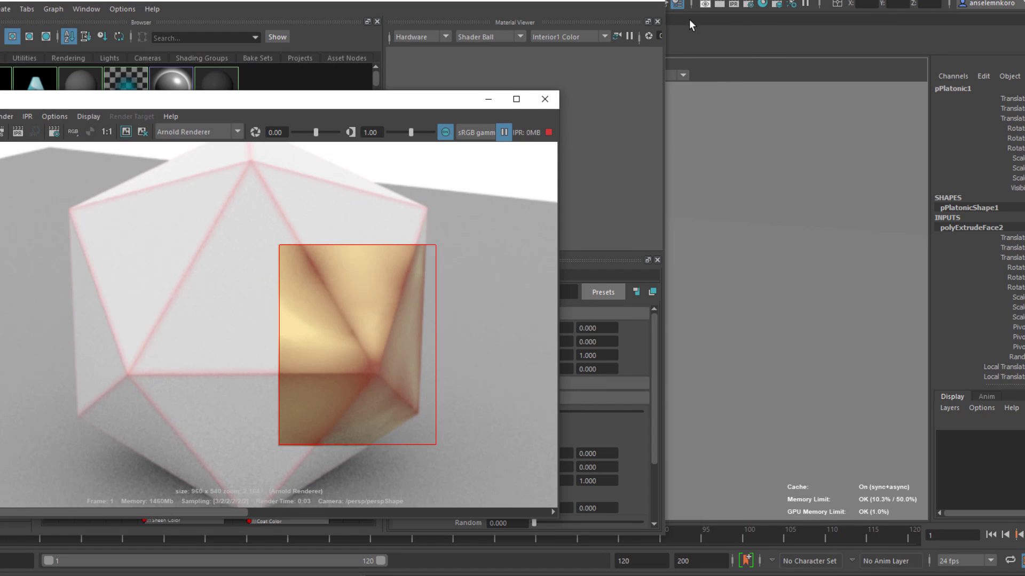
{"action": "left_click_drag", "start_coordinate": [316, 107], "coordinate": [781, 90]}
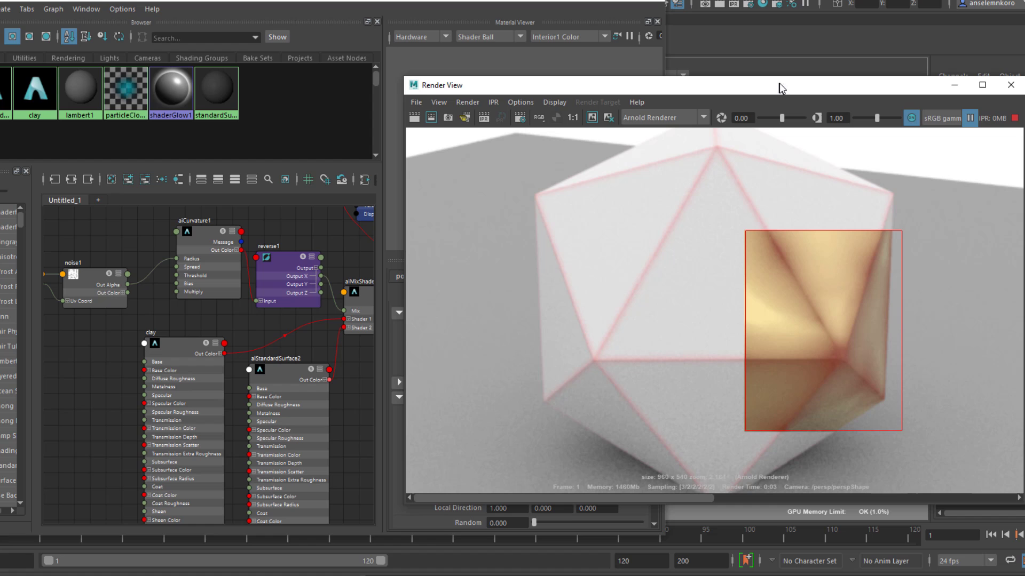
{"action": "left_click", "coordinate": [969, 119]}
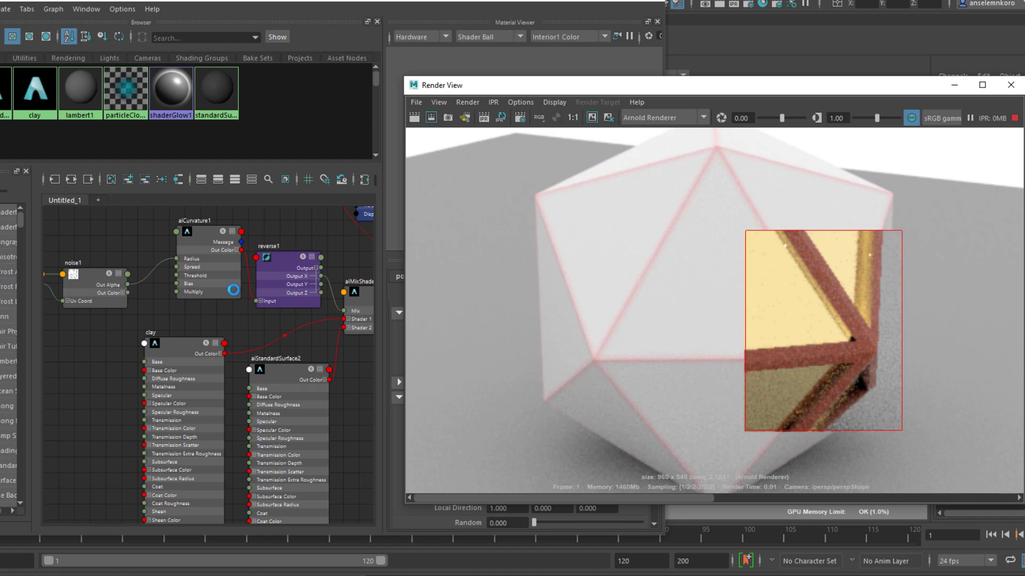
Step: Try the concave Output on aiCurvature1 and set it back to convex
{"action": "left_click", "coordinate": [220, 234]}
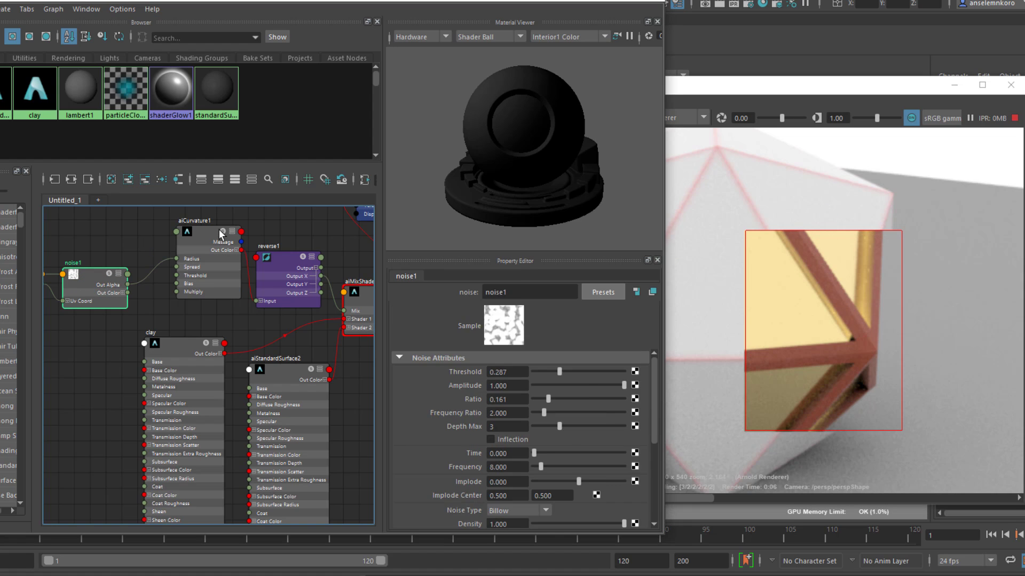
{"action": "left_click", "coordinate": [515, 376]}
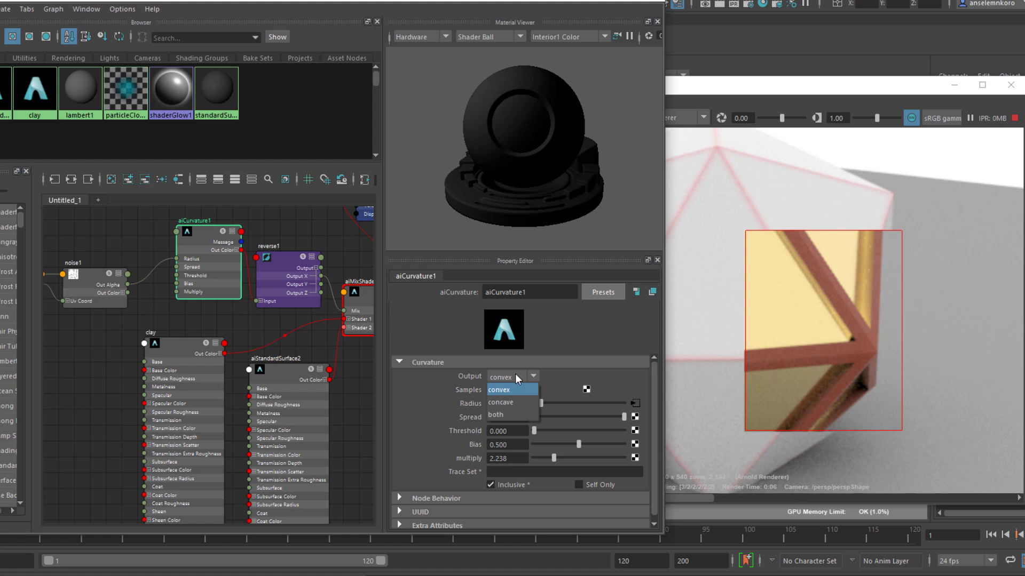
{"action": "left_click", "coordinate": [514, 402]}
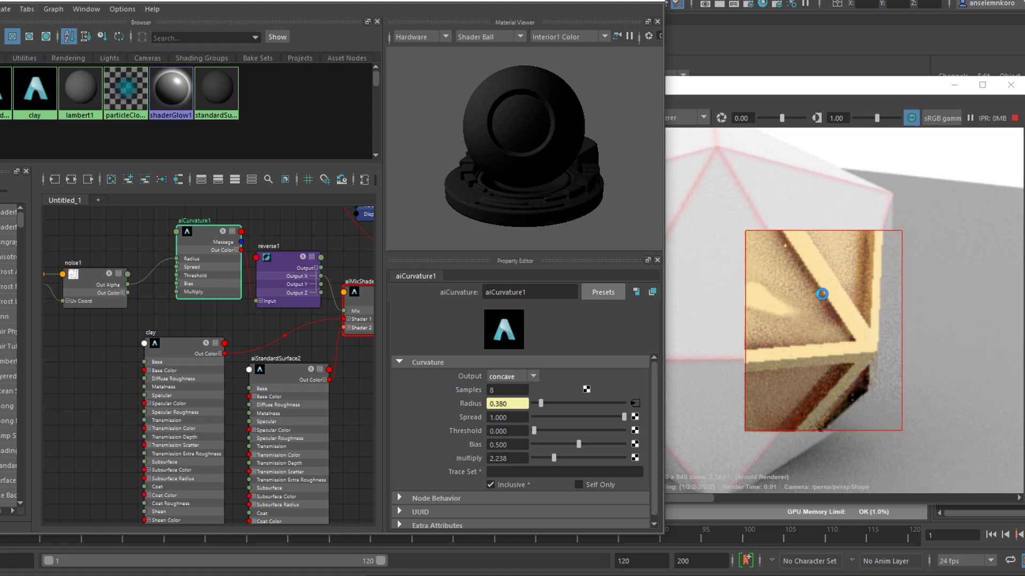
{"action": "left_click", "coordinate": [524, 377]}
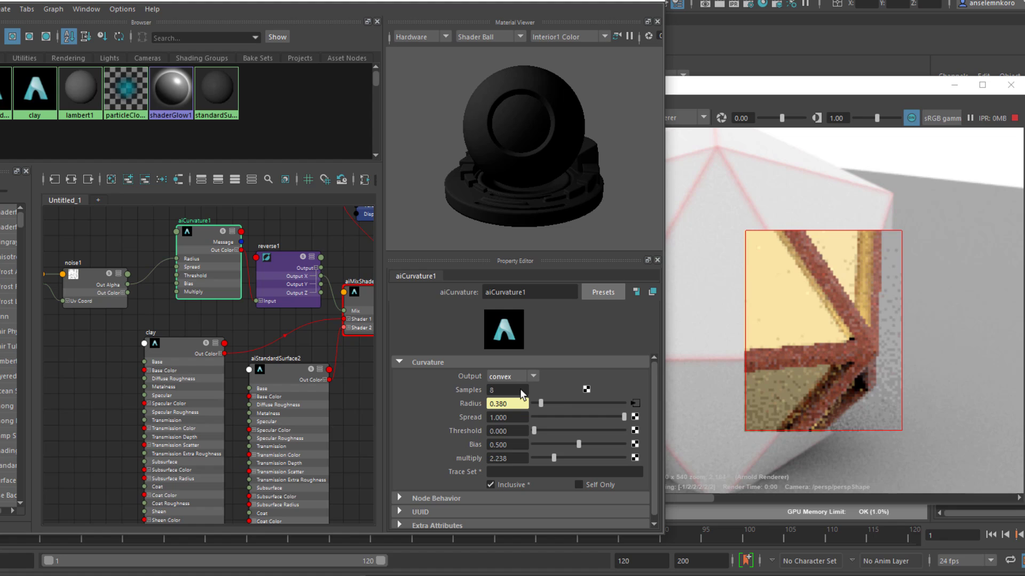
Step: Set aiCurvature1's multiply to 0.979, Spread to 0.692 and Output to concave
{"action": "left_click_drag", "start_coordinate": [554, 458], "coordinate": [542, 459]}
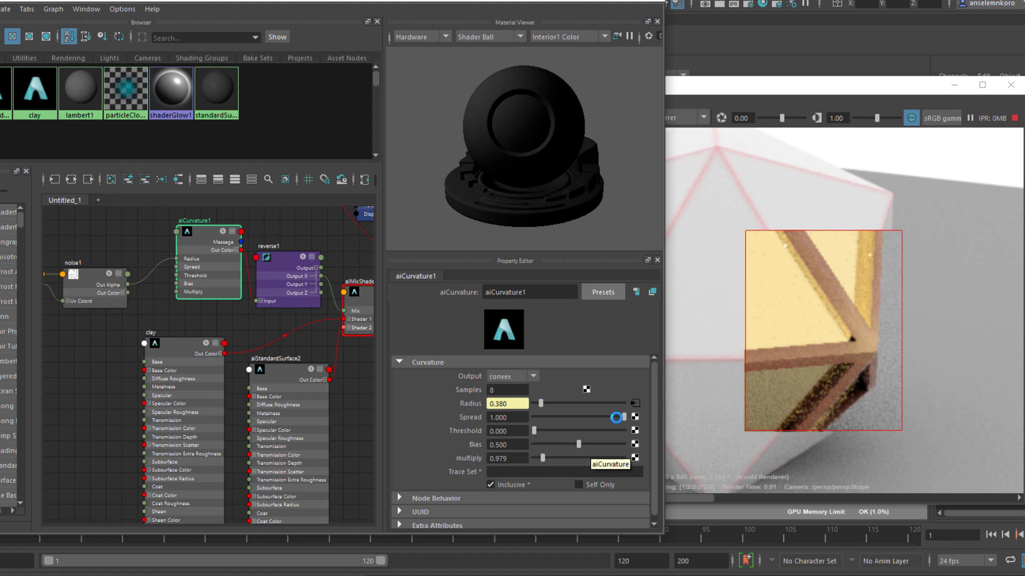
{"action": "left_click", "coordinate": [581, 417]}
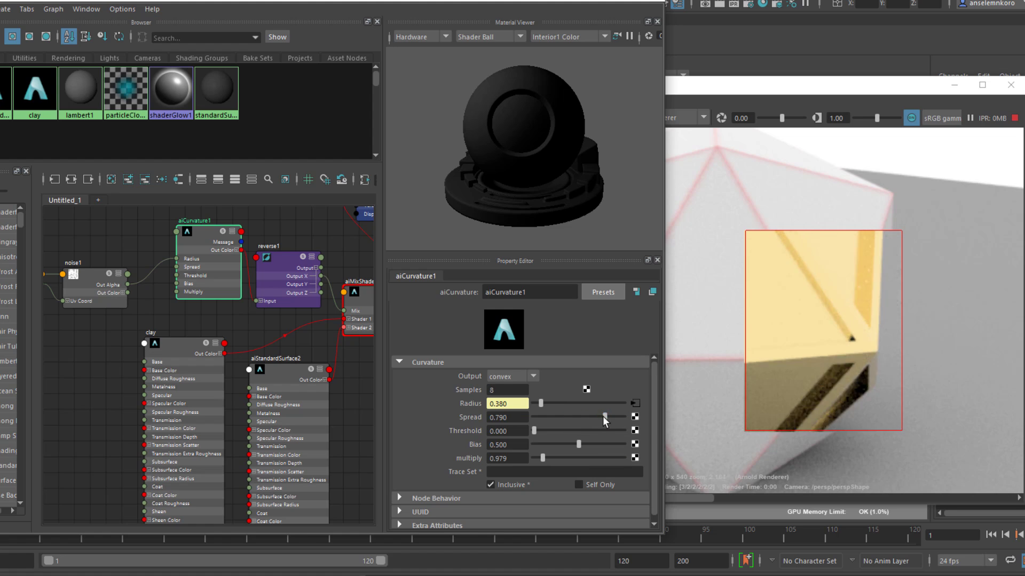
{"action": "left_click", "coordinate": [588, 417]}
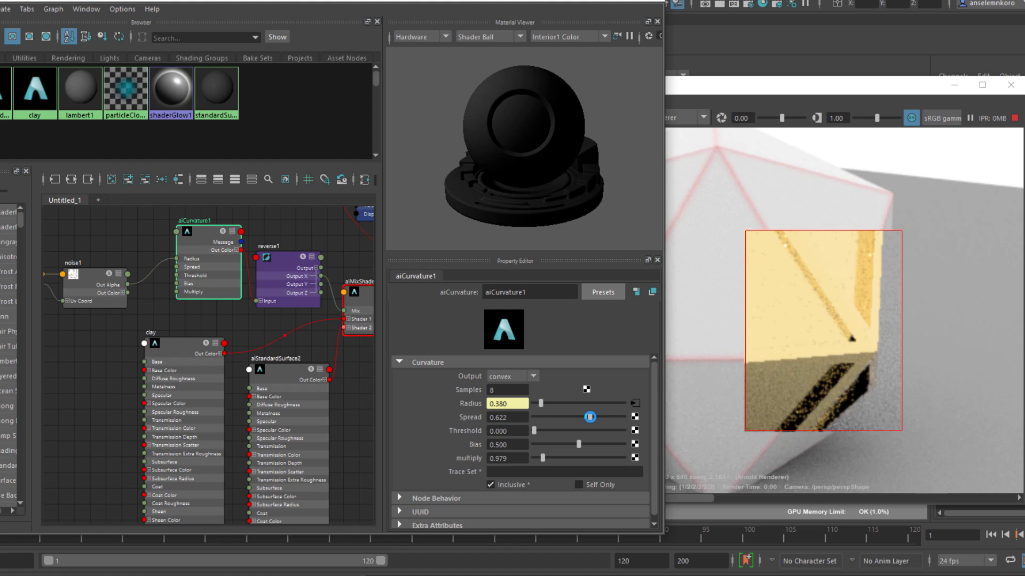
{"action": "left_click_drag", "start_coordinate": [588, 417], "coordinate": [597, 417]}
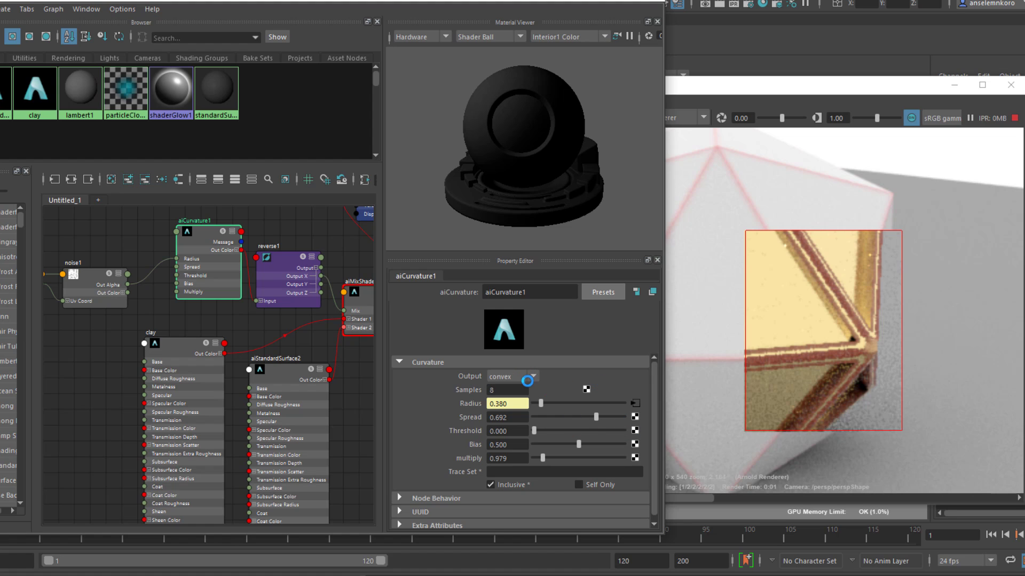
{"action": "left_click", "coordinate": [527, 380]}
{"action": "left_click", "coordinate": [510, 402]}
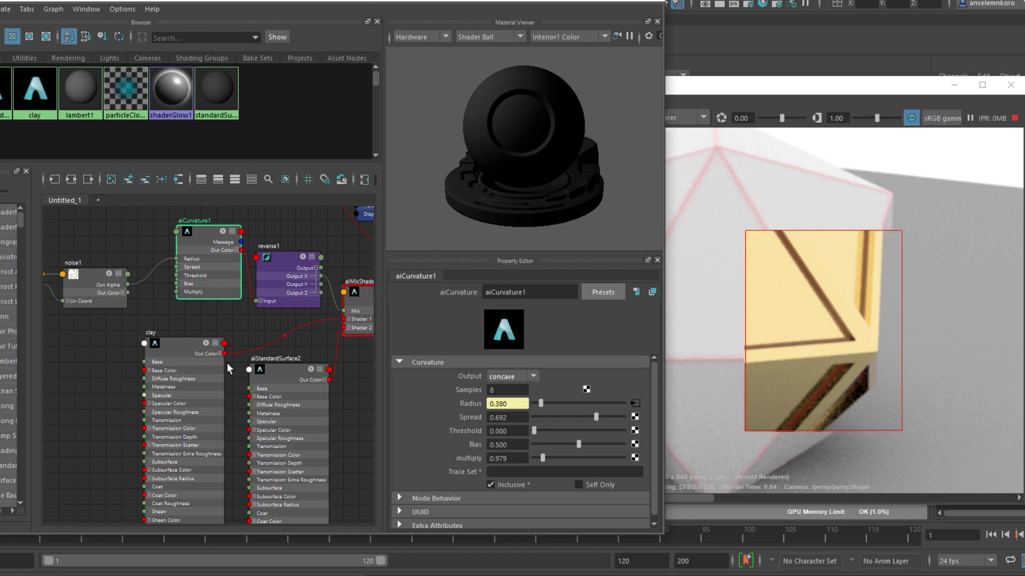
Step: Replace aiStandardSurface2's settings with the Car_Paint preset
{"action": "left_click", "coordinate": [270, 368]}
{"action": "left_click", "coordinate": [600, 292]}
{"action": "mouse_move", "coordinate": [658, 47]}
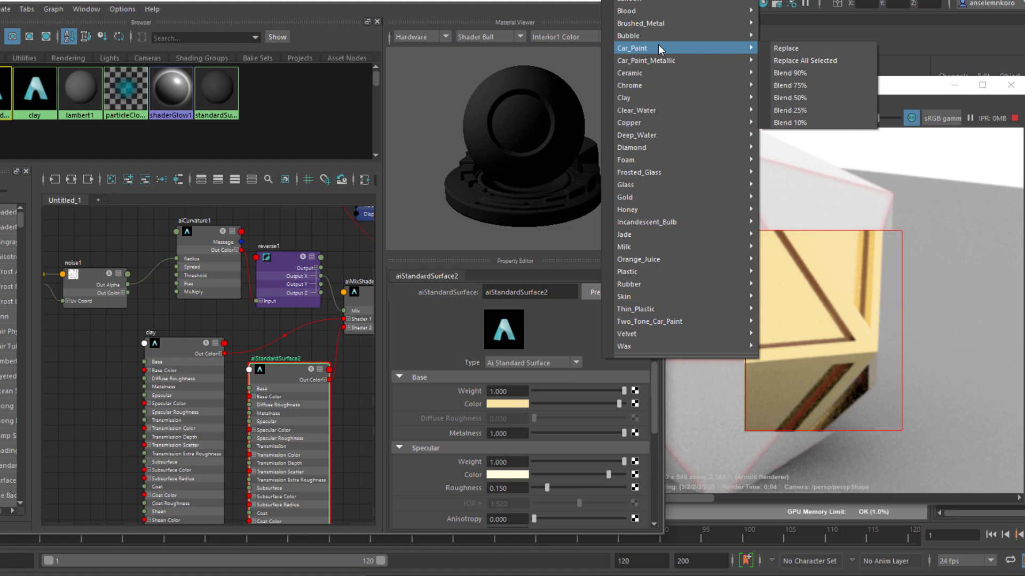
{"action": "left_click", "coordinate": [784, 48]}
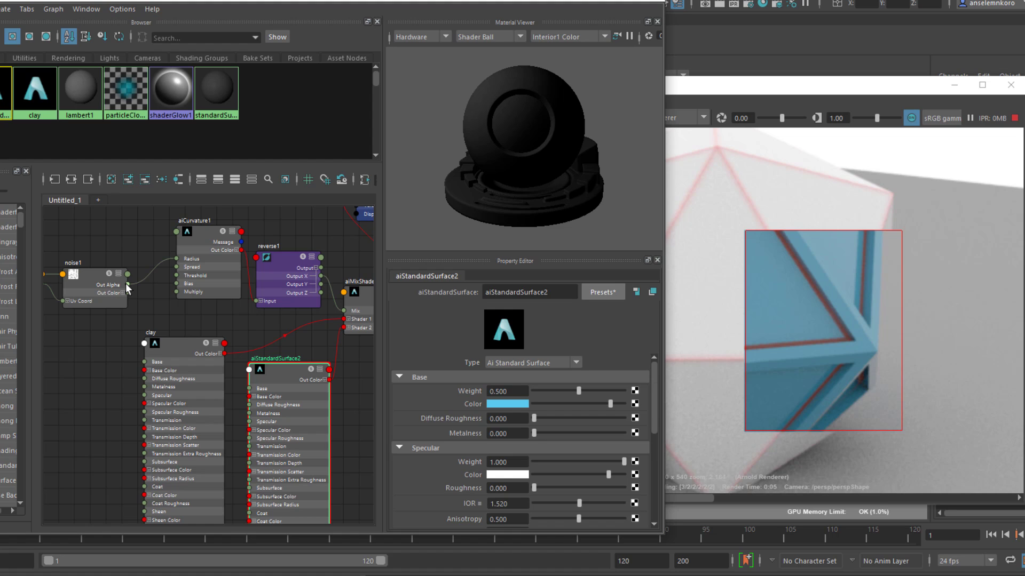
Step: Rearrange aiCurvature1, reverse1, noise1 and its placement node in the graph to clear space between noise1 and aiCurvature1
{"action": "left_click_drag", "start_coordinate": [184, 236], "coordinate": [152, 239]}
{"action": "left_click_drag", "start_coordinate": [292, 277], "coordinate": [287, 228]}
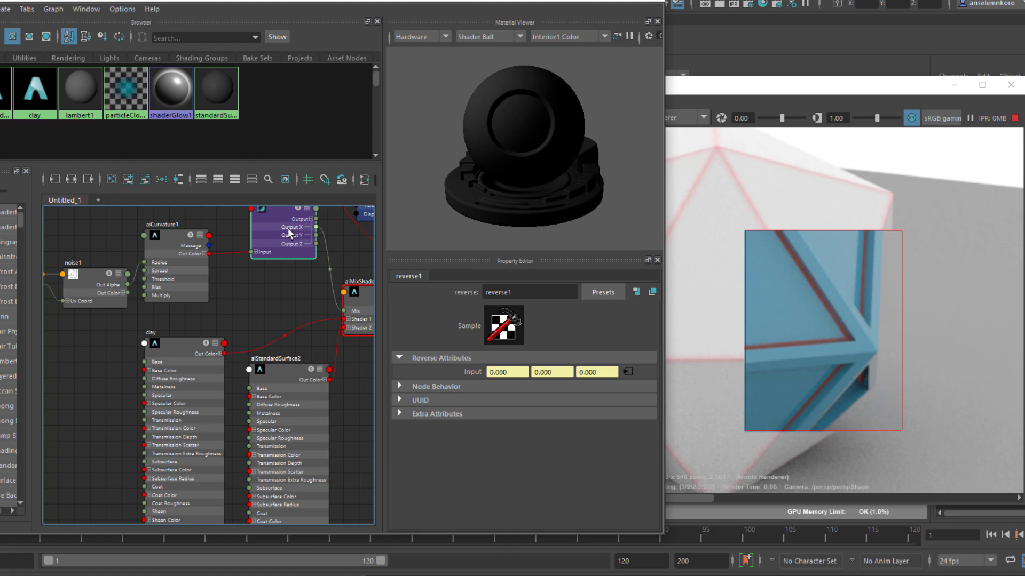
{"action": "middle_click_drag", "start_coordinate": [320, 318], "coordinate": [368, 312], "text": "alt"}
{"action": "scroll", "coordinate": [368, 313], "scroll_direction": "up", "scroll_amount": 4}
{"action": "middle_click_drag", "start_coordinate": [277, 284], "coordinate": [126, 385], "text": "alt"}
{"action": "left_click_drag", "start_coordinate": [292, 283], "coordinate": [140, 282]}
{"action": "scroll", "coordinate": [211, 343], "scroll_direction": "down", "scroll_amount": 2}
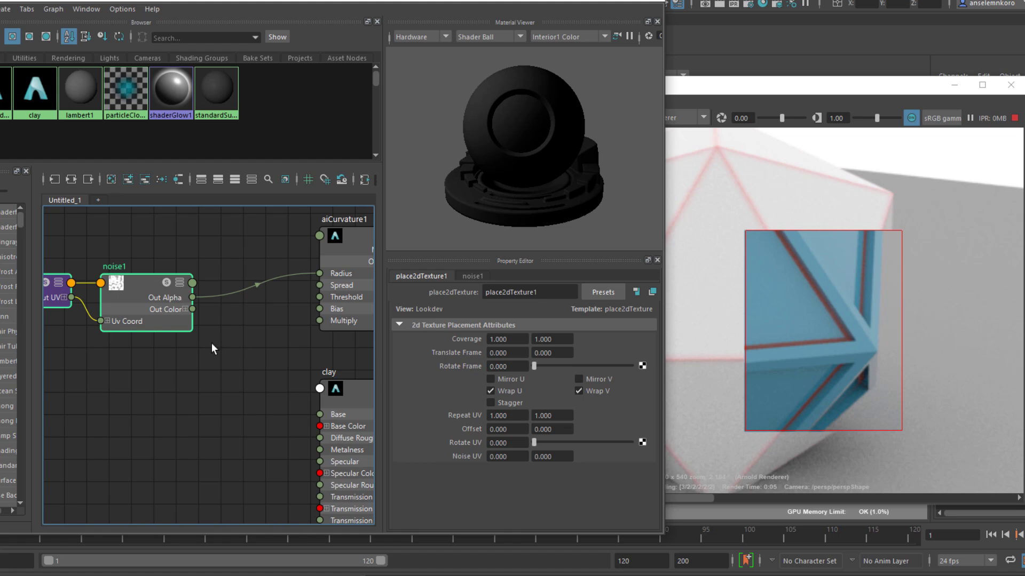
Step: Add an aiMultiply node and connect noise1's Out Color to both Input 1 and Input 2
{"action": "key", "text": "Tab"}
{"action": "type", "text": "aimu"}
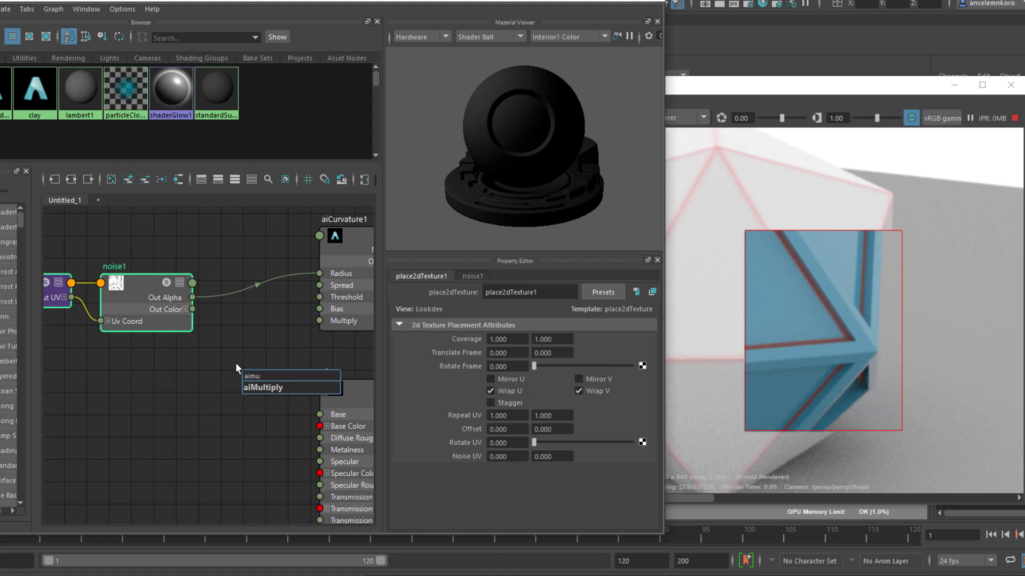
{"action": "key", "text": "Return"}
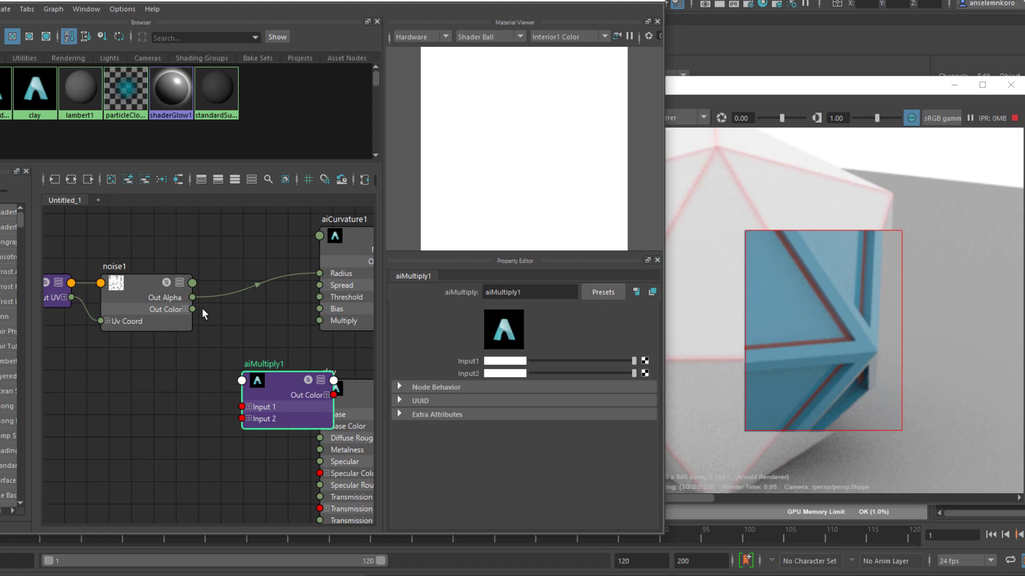
{"action": "left_click_drag", "start_coordinate": [193, 309], "coordinate": [241, 407]}
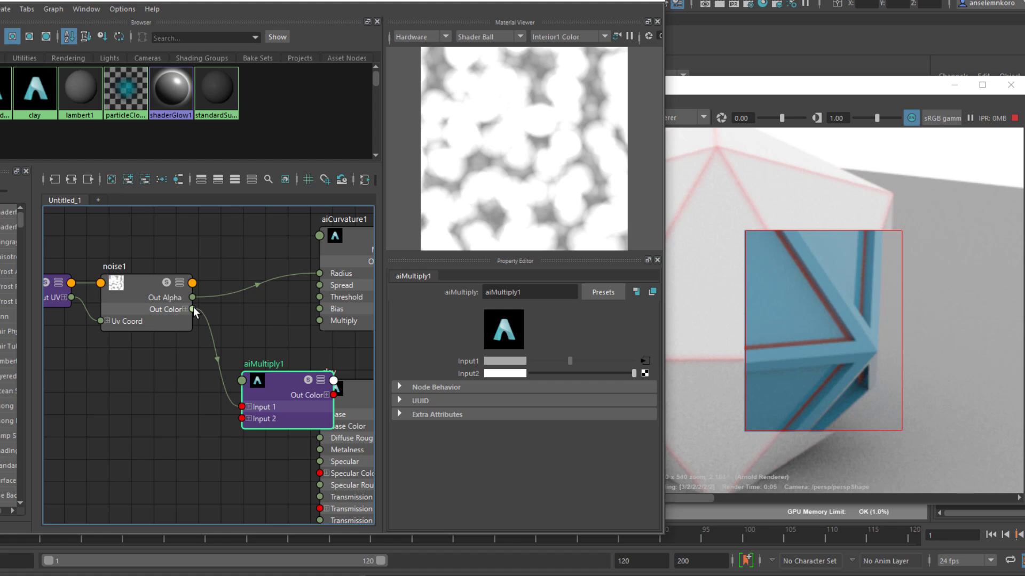
{"action": "left_click_drag", "start_coordinate": [193, 309], "coordinate": [252, 395]}
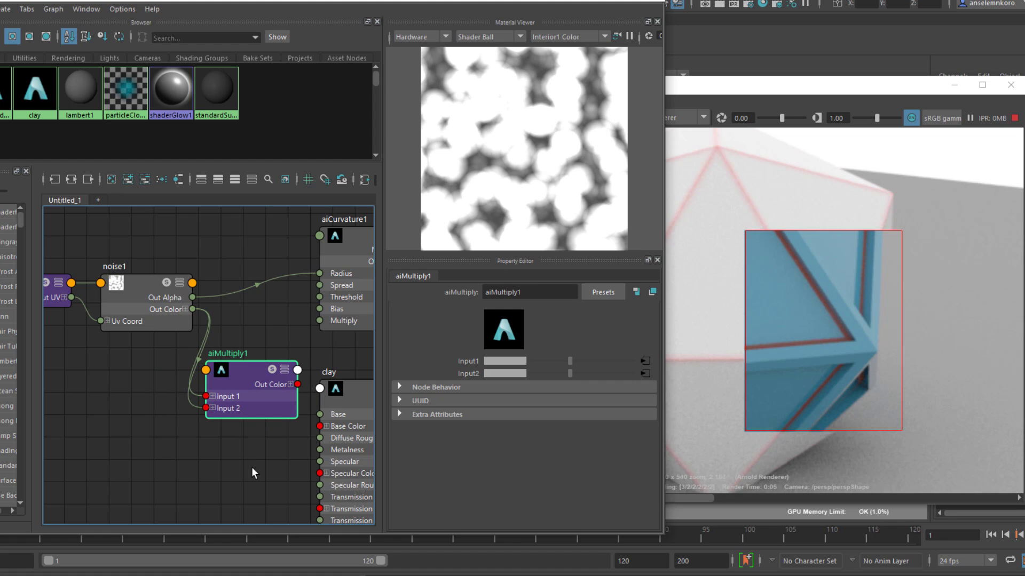
Step: Expand aiMultiply1's Out Color and connect its Out Color R to aiCurvature1's Multiply
{"action": "middle_click_drag", "start_coordinate": [254, 473], "coordinate": [193, 497], "text": "alt"}
{"action": "left_click", "coordinate": [230, 407]}
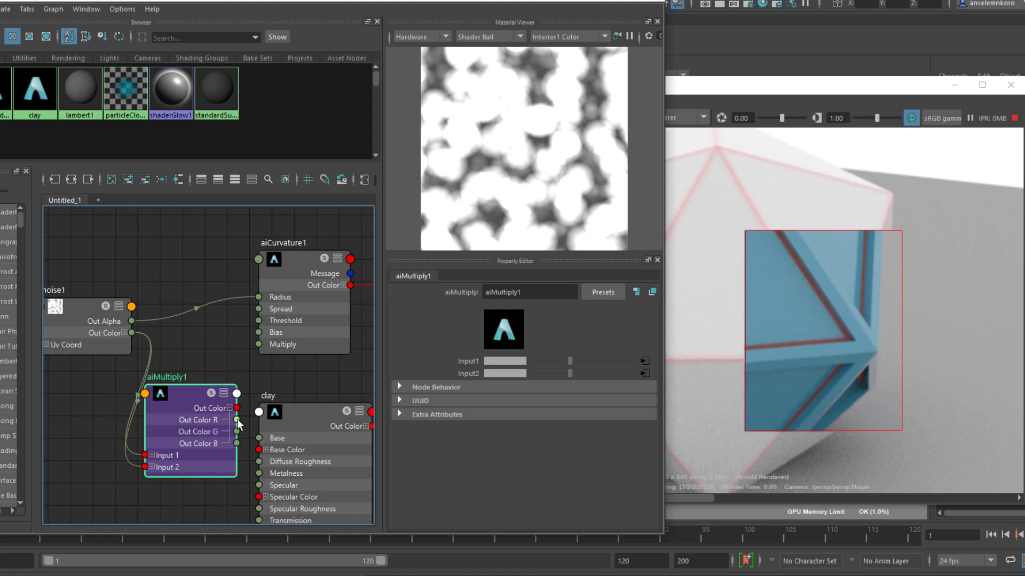
{"action": "left_click_drag", "start_coordinate": [238, 421], "coordinate": [260, 343]}
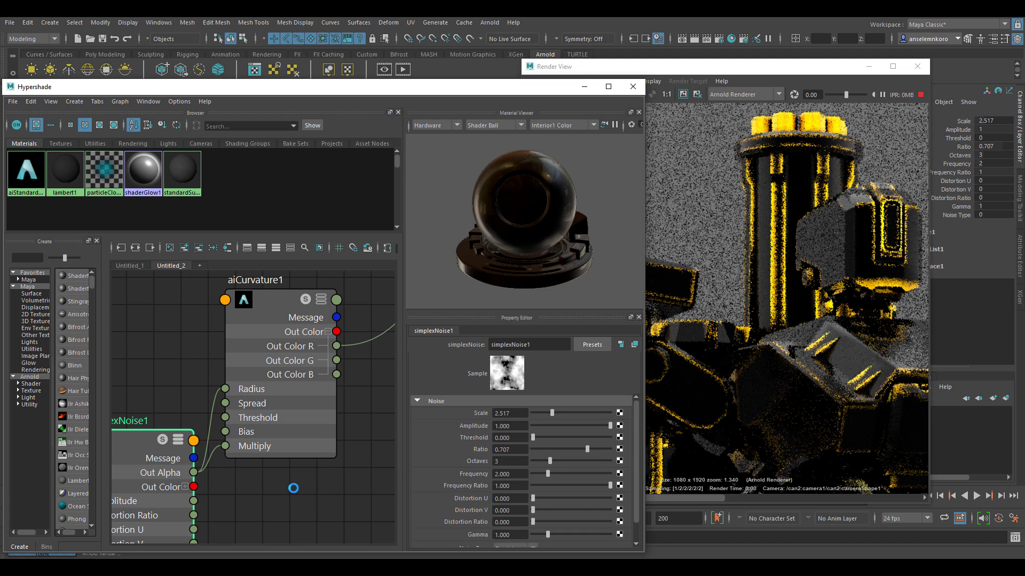
Step: In the robot scene, set aiCurvature1's Spread to 0.678
{"action": "middle_click_drag", "start_coordinate": [294, 488], "coordinate": [243, 479], "text": "alt"}
{"action": "left_click", "coordinate": [235, 417]}
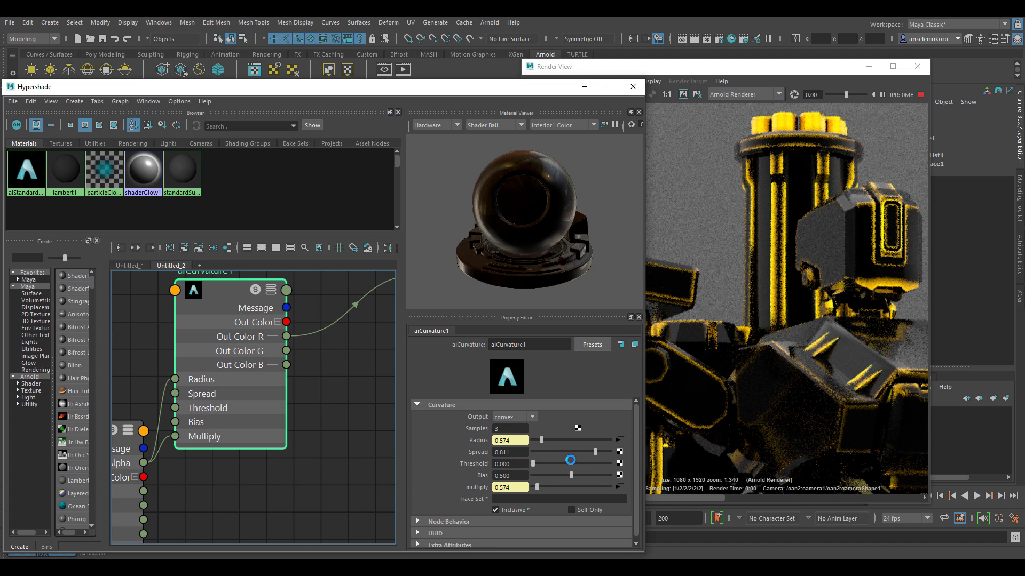
{"action": "left_click_drag", "start_coordinate": [596, 452], "coordinate": [584, 450]}
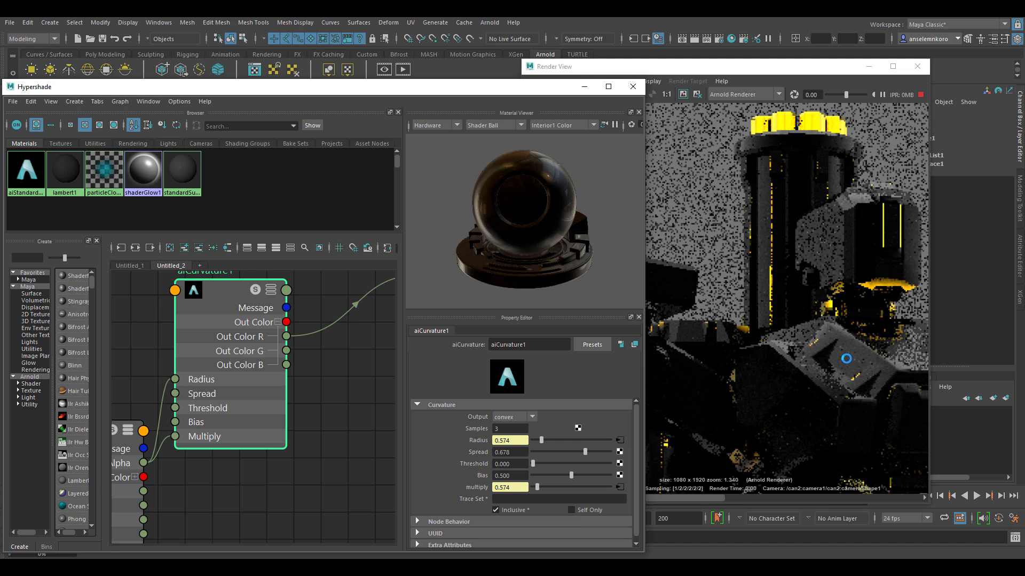
Step: Move Hypershade clear of Render View and examine the edge wear across the whole robot
{"action": "scroll", "coordinate": [847, 359], "scroll_direction": "down", "scroll_amount": 3}
{"action": "scroll", "coordinate": [846, 359], "scroll_direction": "down", "scroll_amount": 6}
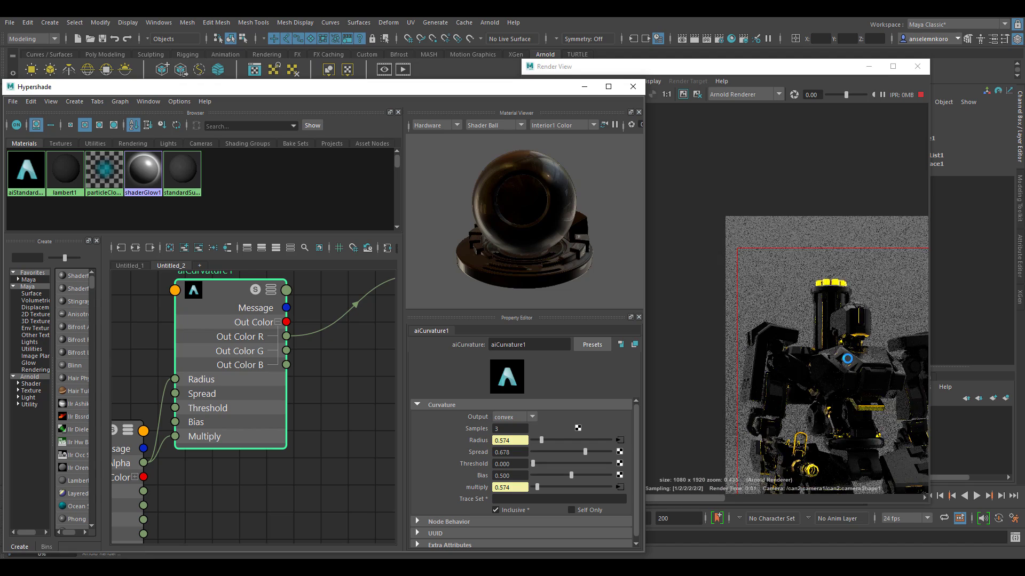
{"action": "scroll", "coordinate": [849, 362], "scroll_direction": "up", "scroll_amount": 8}
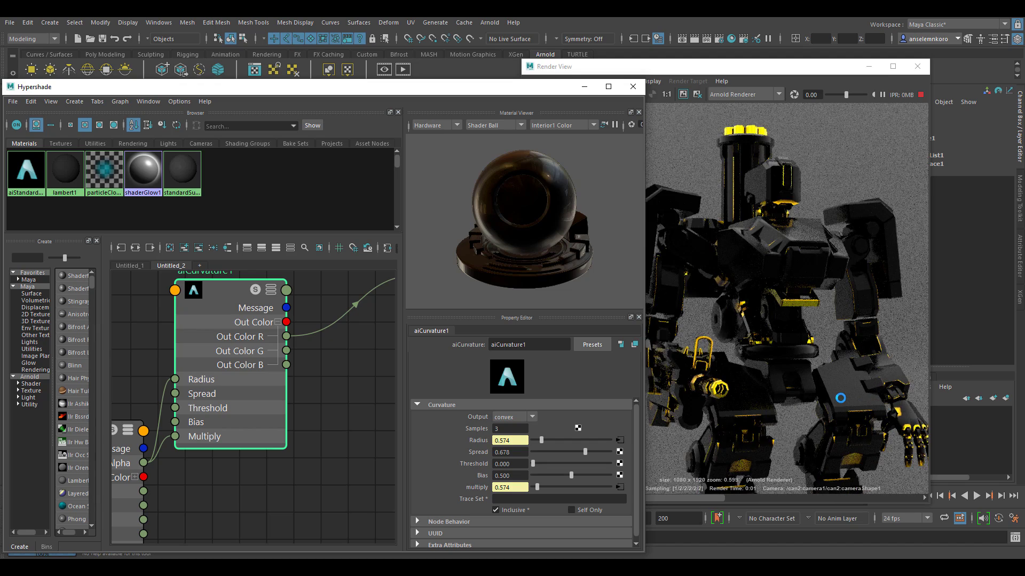
{"action": "scroll", "coordinate": [836, 392], "scroll_direction": "down", "scroll_amount": 2}
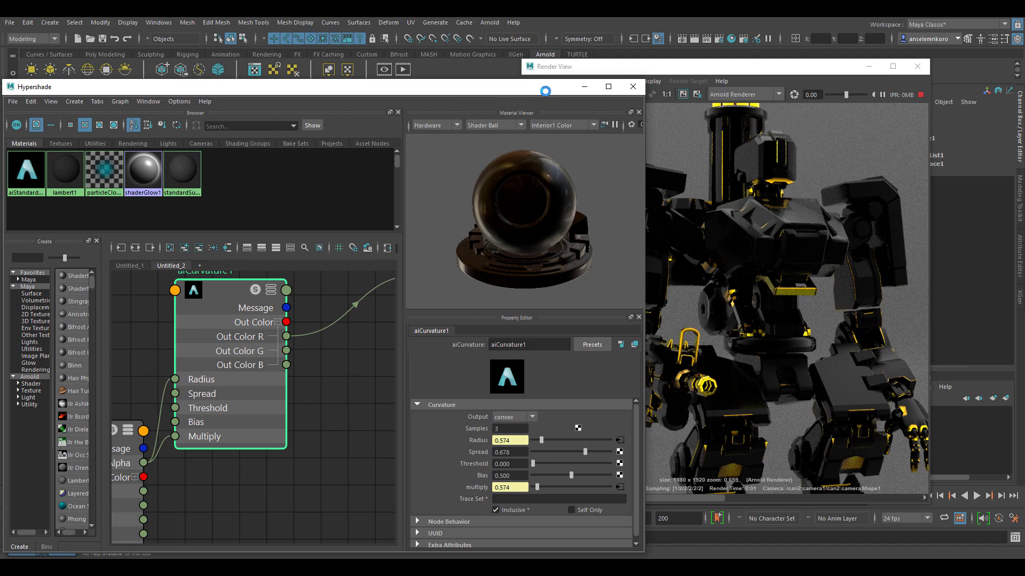
{"action": "left_click_drag", "start_coordinate": [530, 91], "coordinate": [378, 81]}
{"action": "left_click", "coordinate": [741, 278]}
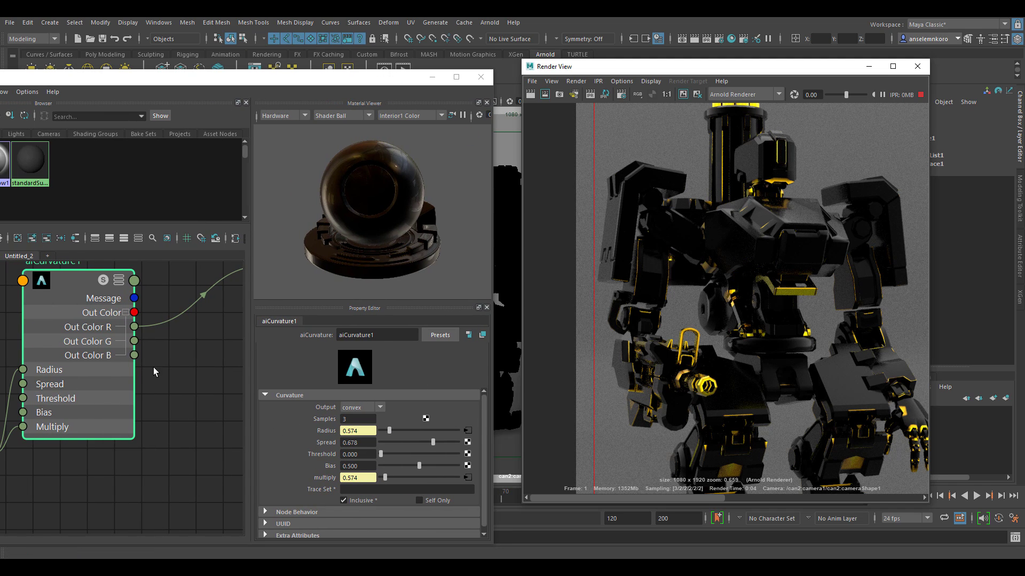
Step: Set aiStandardSurface1's Metalness to 0.112 and its Specular Weight to 0.280
{"action": "middle_click_drag", "start_coordinate": [170, 377], "coordinate": [7, 407], "text": "alt"}
{"action": "left_click", "coordinate": [160, 326]}
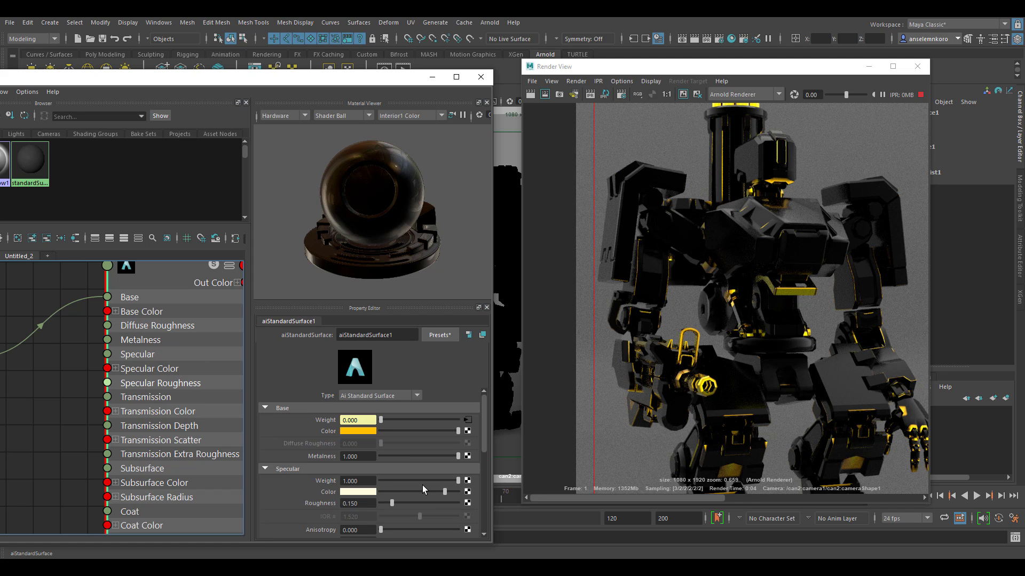
{"action": "left_click", "coordinate": [422, 482]}
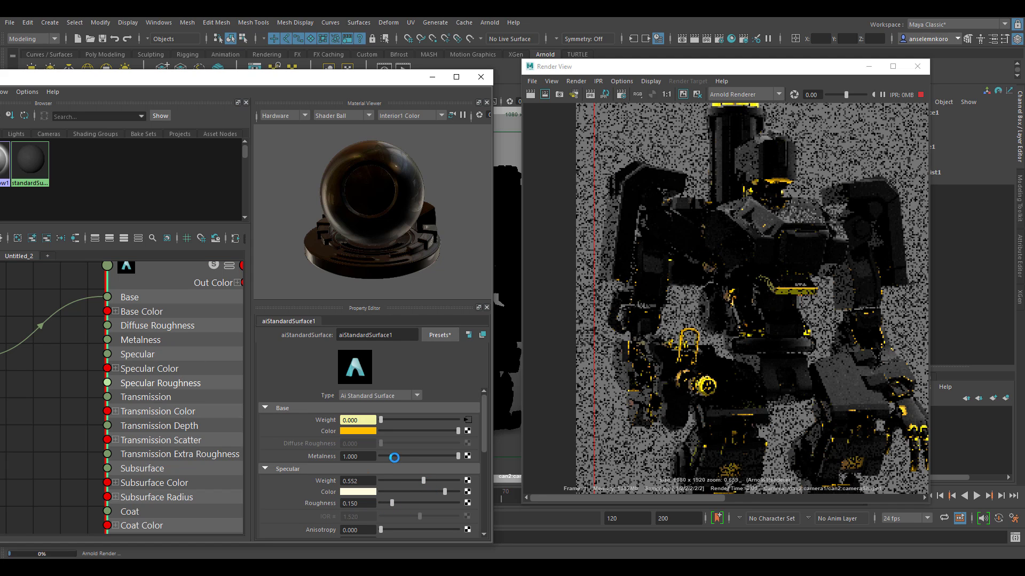
{"action": "left_click", "coordinate": [409, 456]}
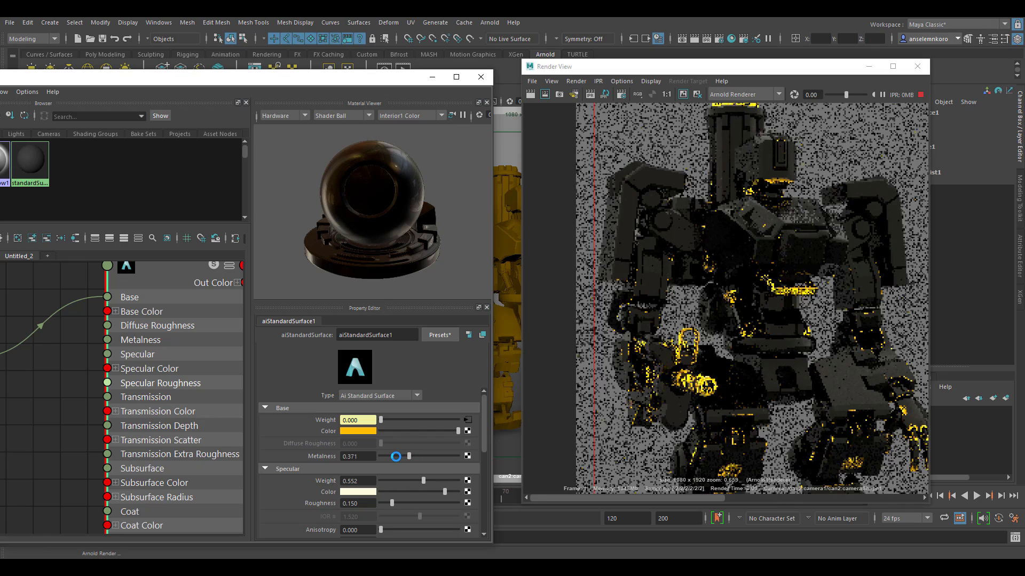
{"action": "left_click", "coordinate": [389, 456]}
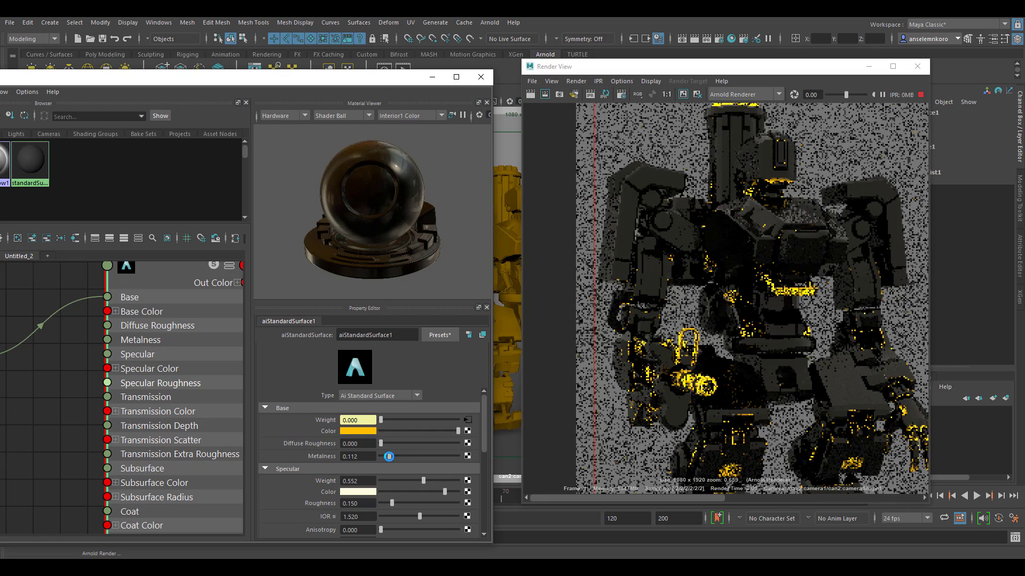
{"action": "left_click", "coordinate": [402, 481]}
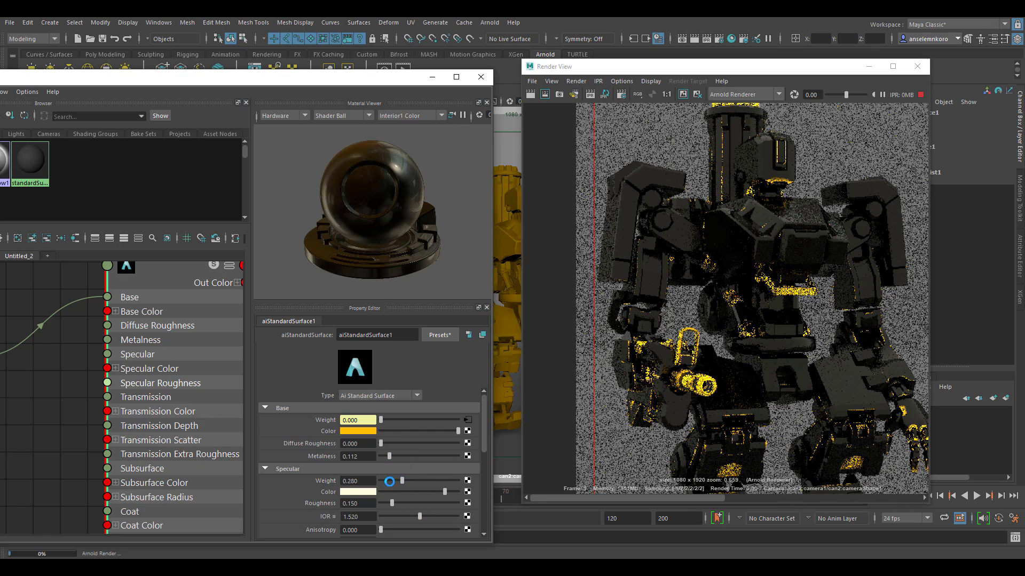